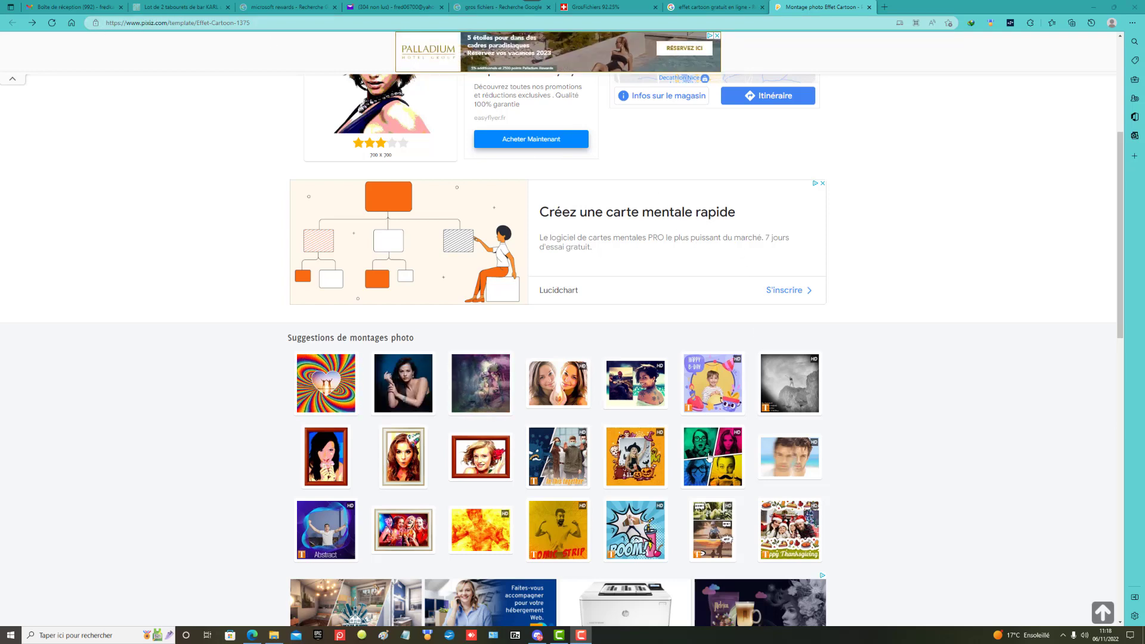
Open the Collage Pop Art template from the suggested montages and assign the recent mirrored blonde portrait as photo 1
mouse_move(709, 471)
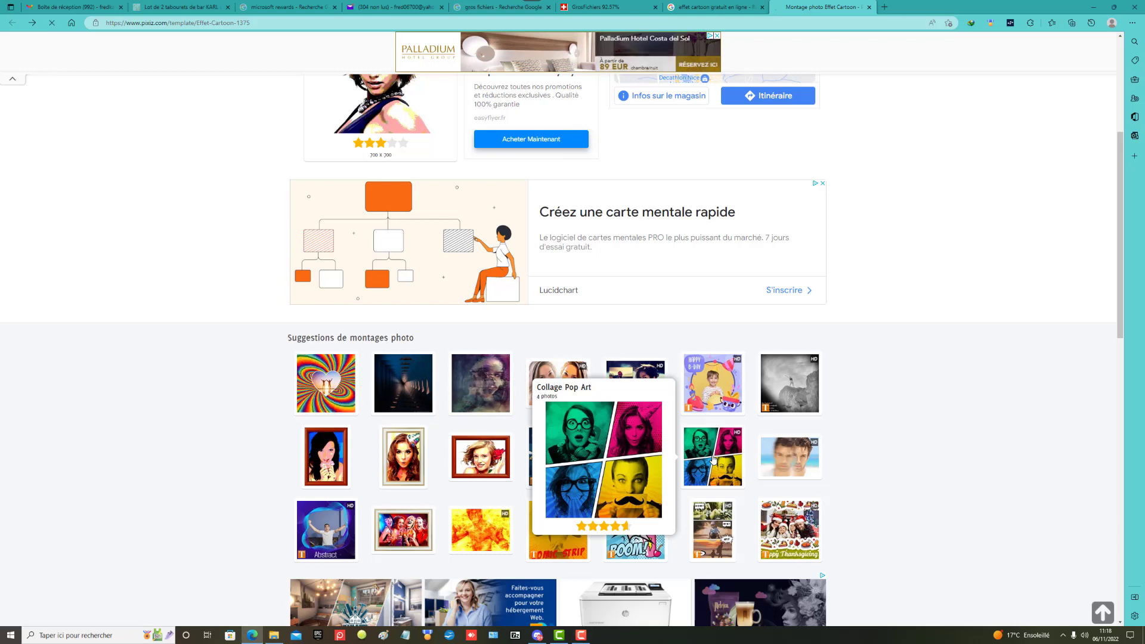
left_click(714, 460)
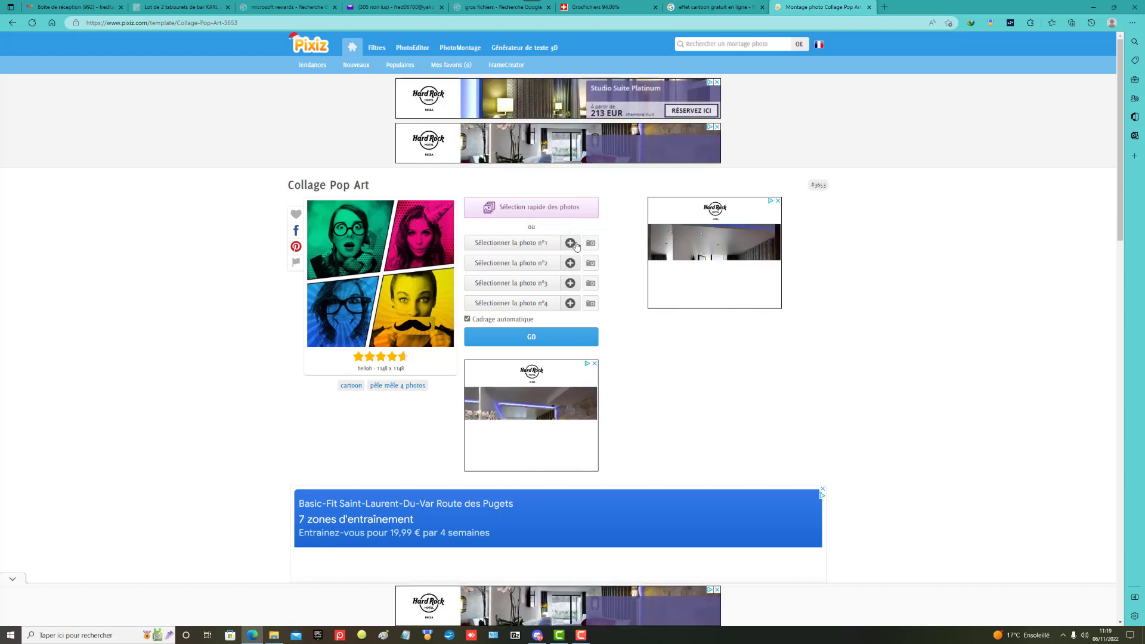
left_click(568, 244)
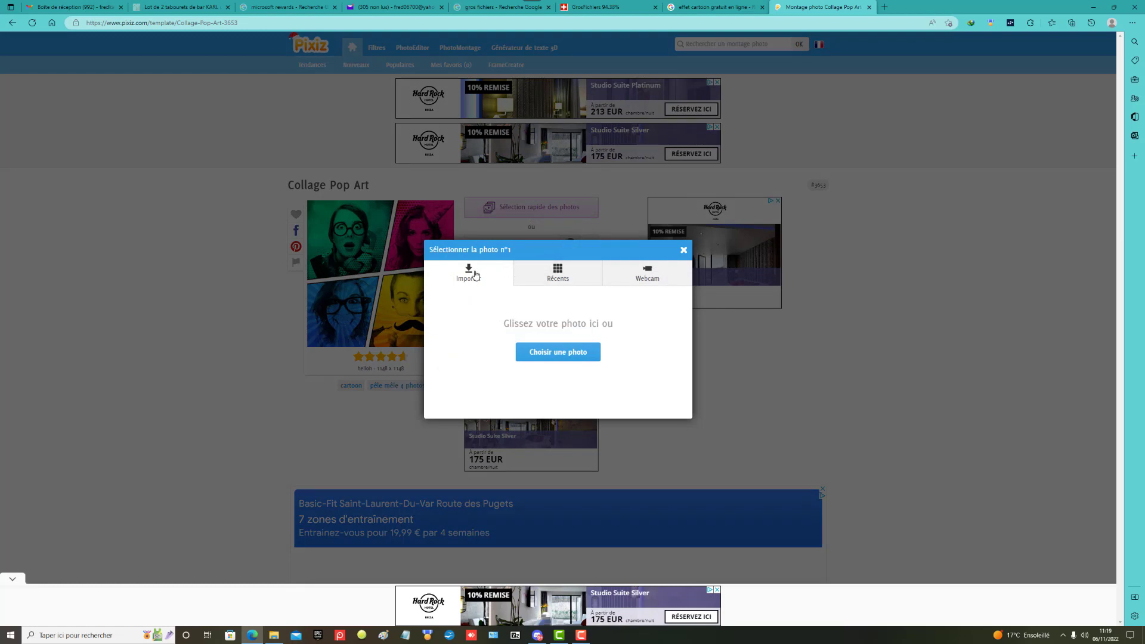
left_click(549, 276)
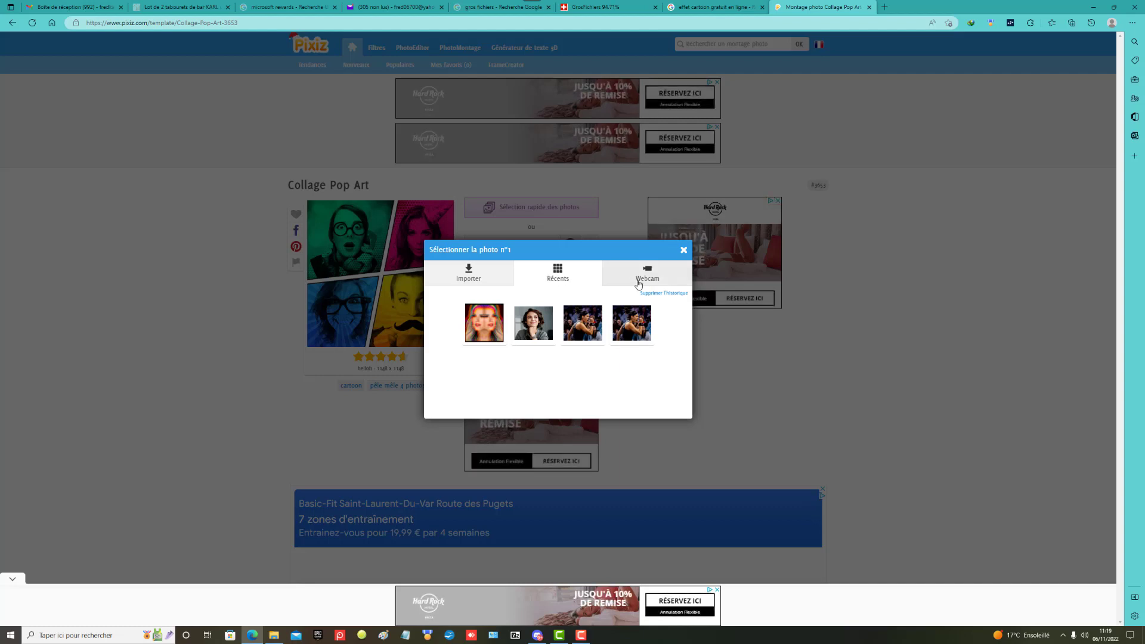
left_click(664, 280)
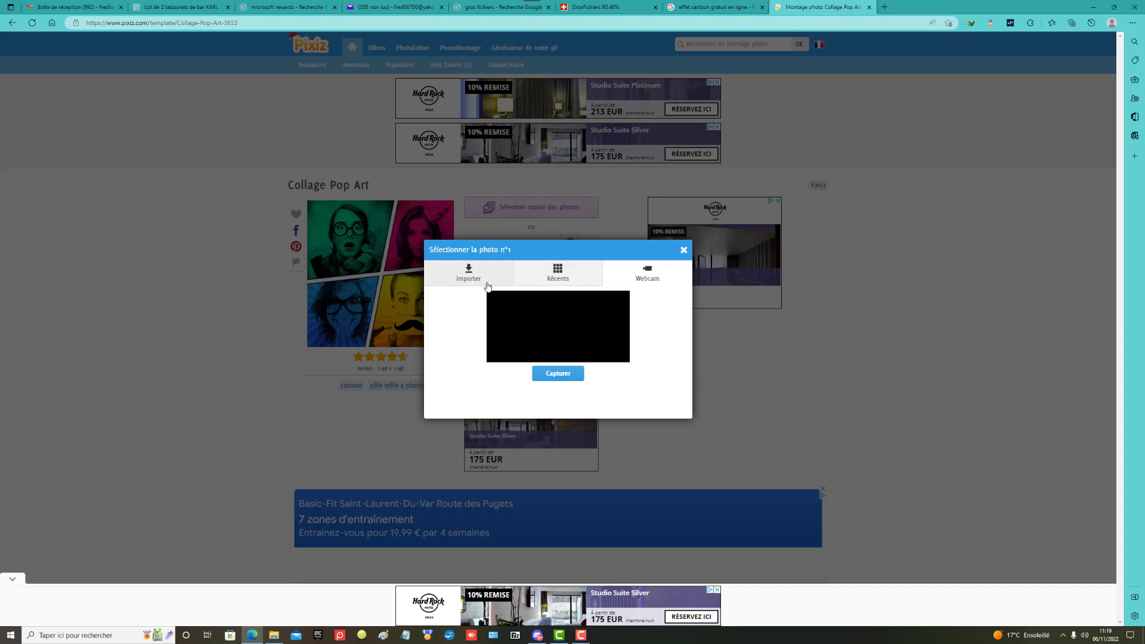
left_click(484, 284)
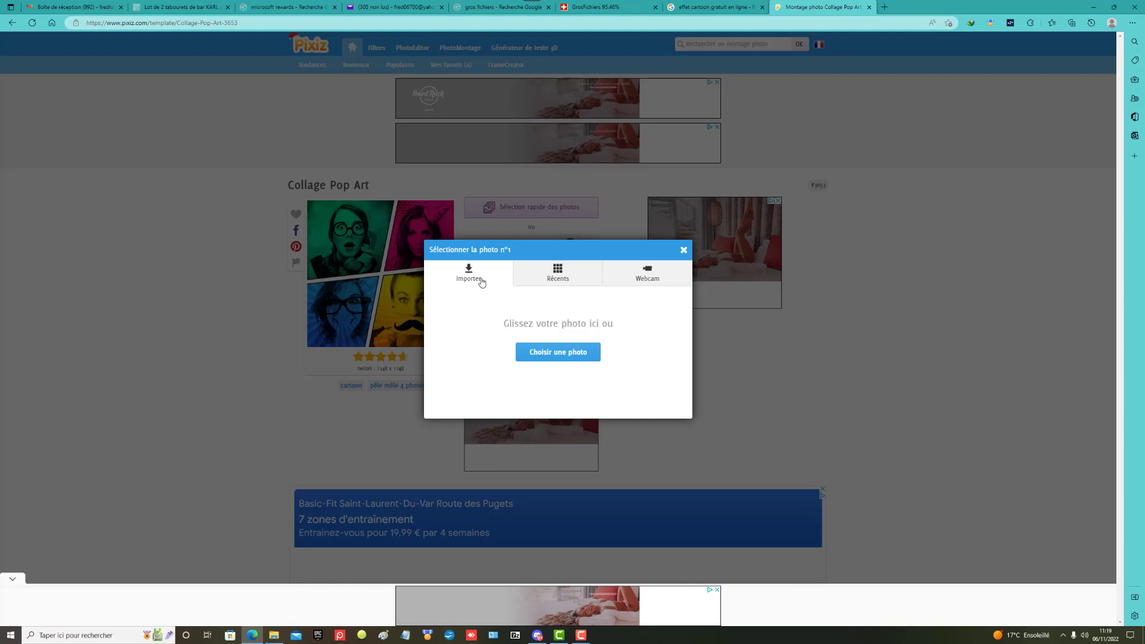
left_click(548, 282)
left_click(484, 321)
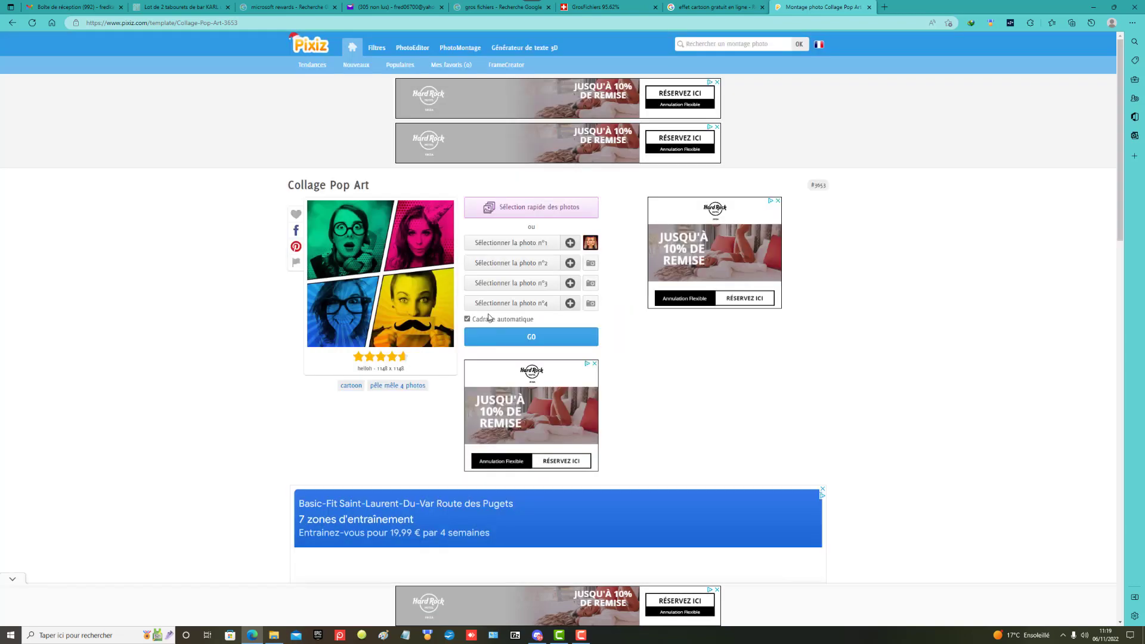
Assign the recent dark-haired woman portrait as photo 2 and the recent tennis player picture as photo 3
left_click(572, 263)
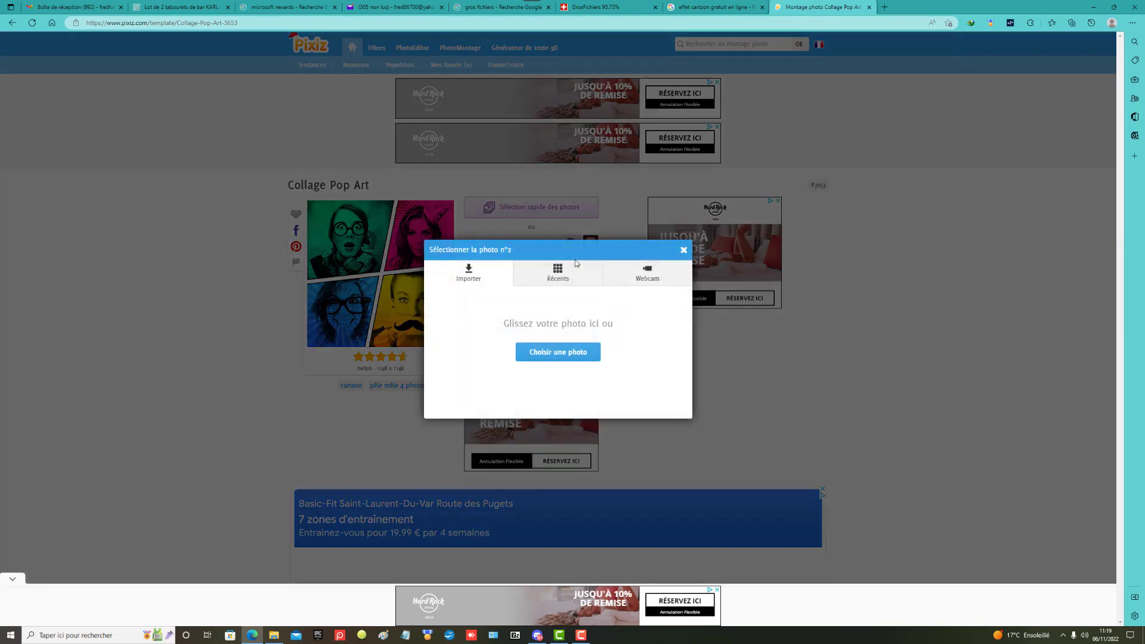
left_click(572, 273)
left_click(580, 322)
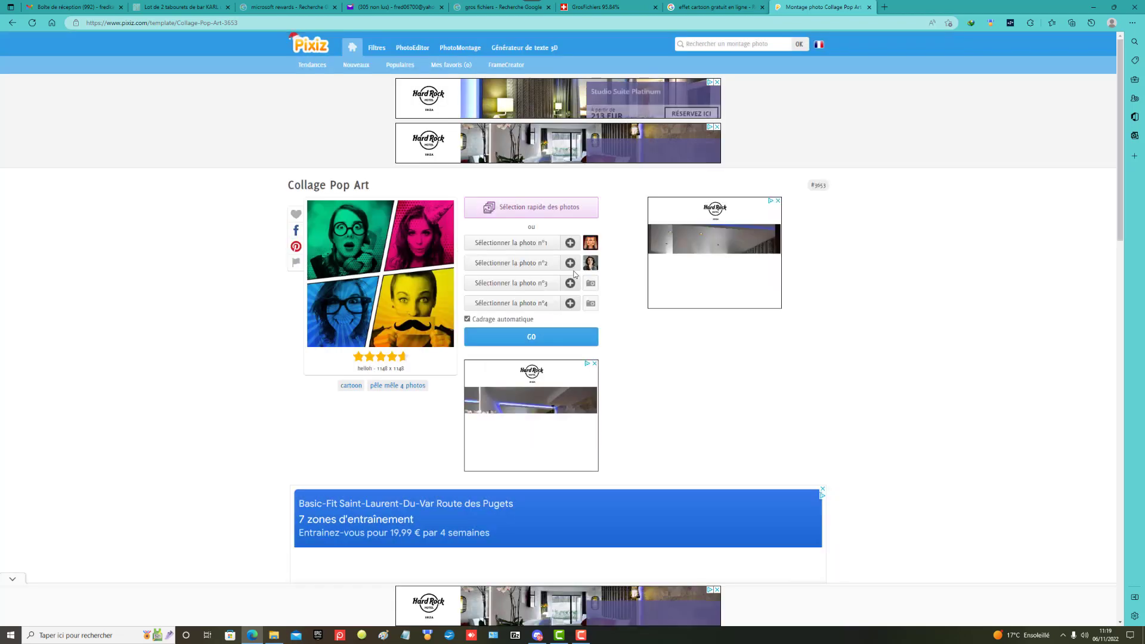
left_click(570, 285)
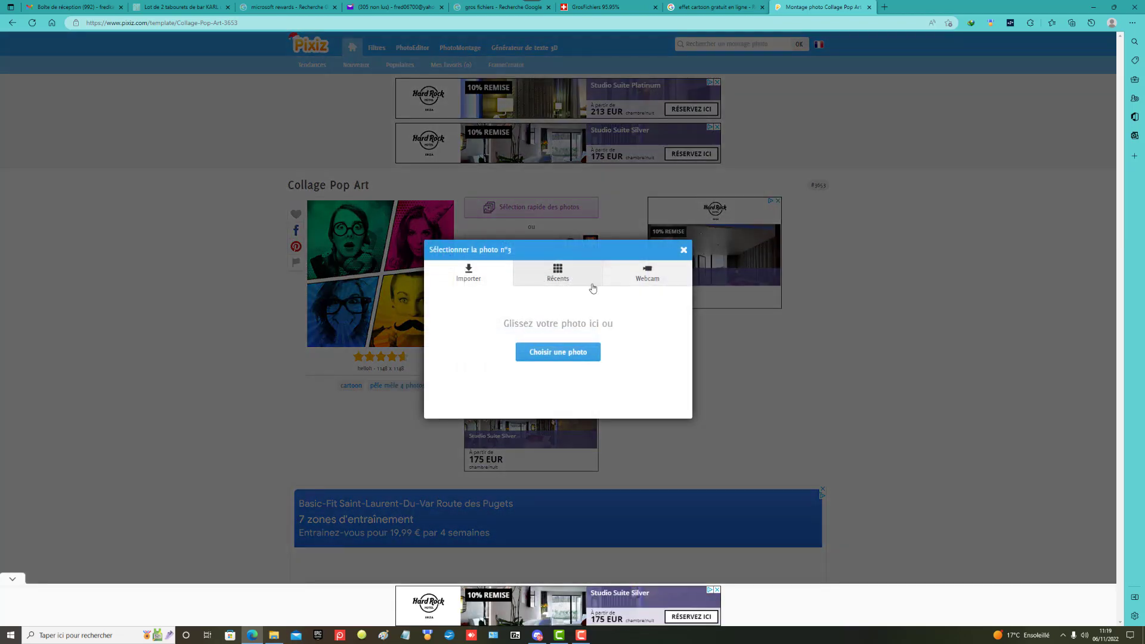
left_click(574, 278)
left_click(581, 322)
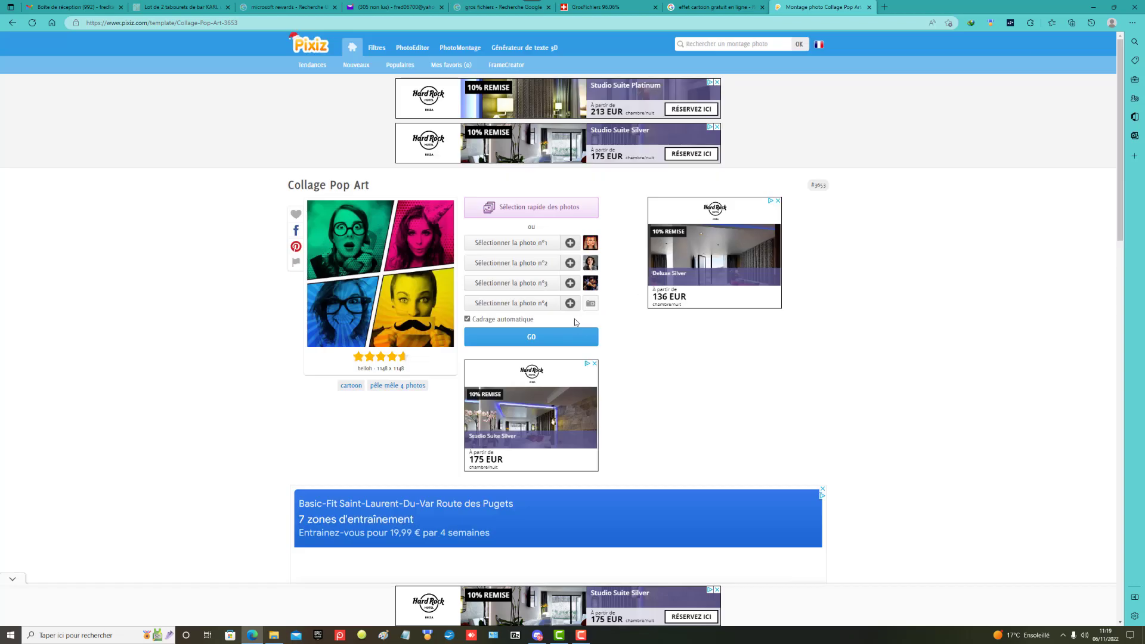
Upload the image file "2022-11-06_08h42_49 - Copie" from the Screenpresso folder as photo 4
left_click(523, 310)
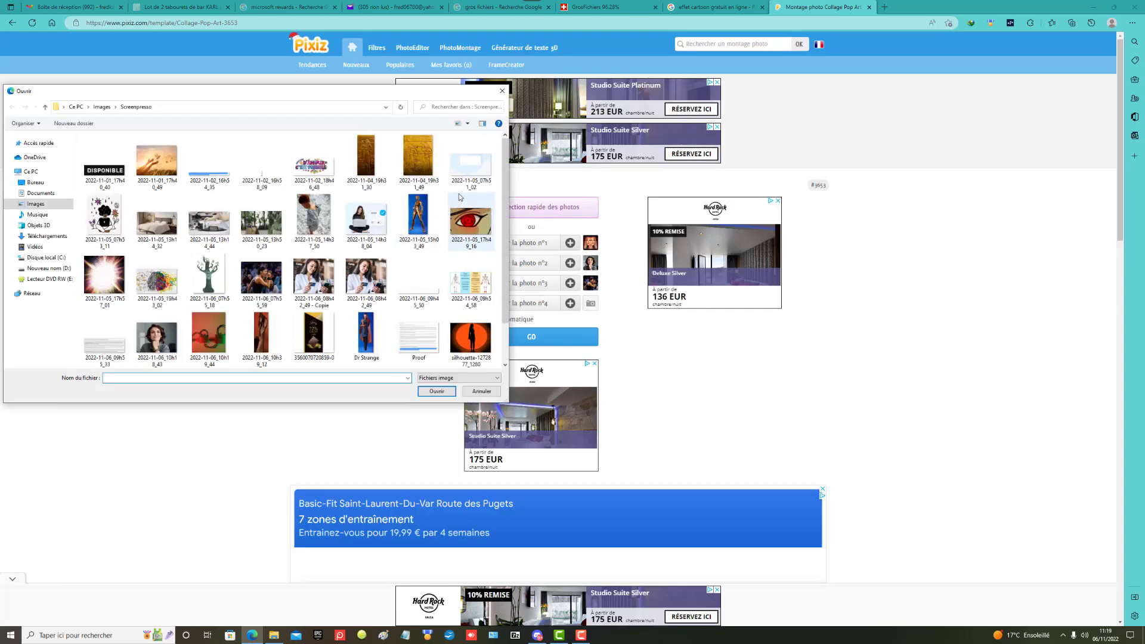
left_click(322, 279)
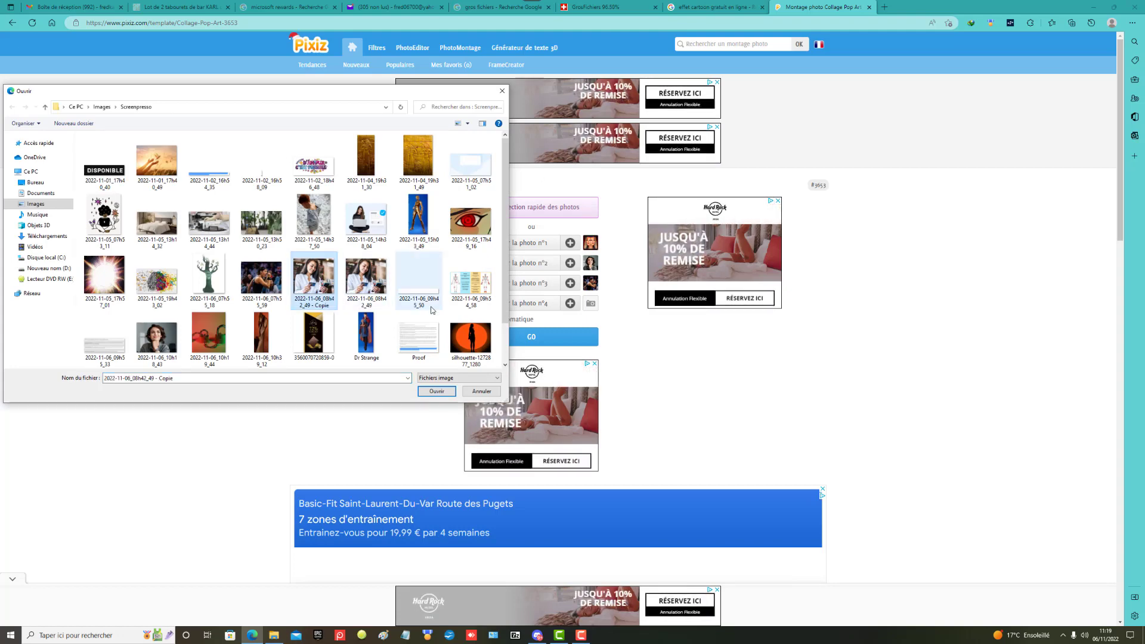
left_click(437, 391)
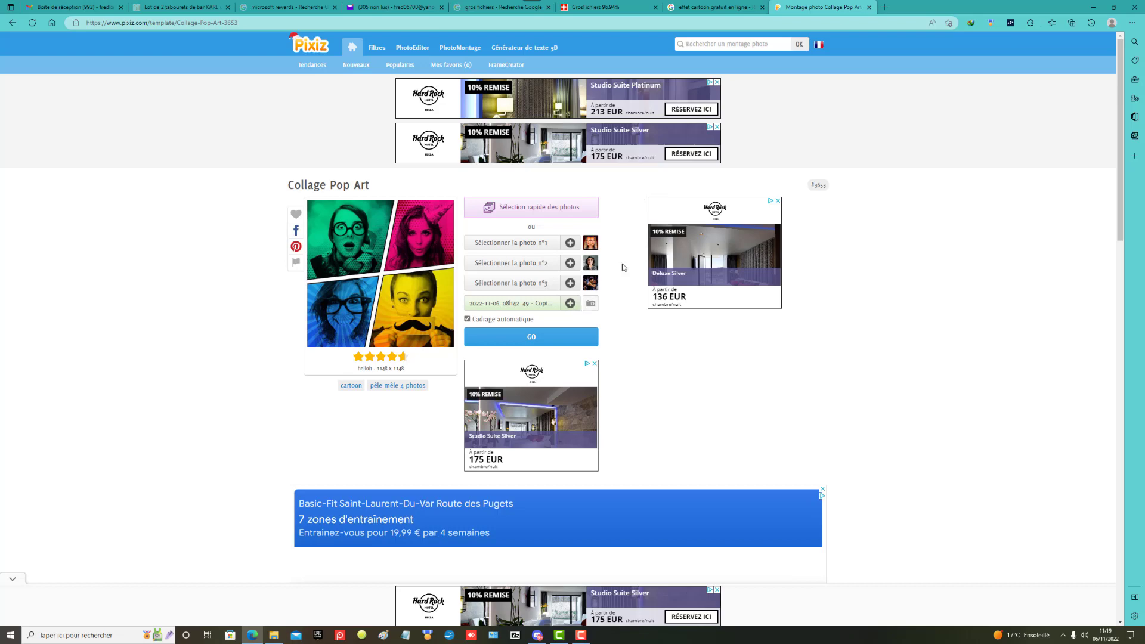
Generate the pop art collage and download it, opening the downloaded image in Photos
left_click(537, 337)
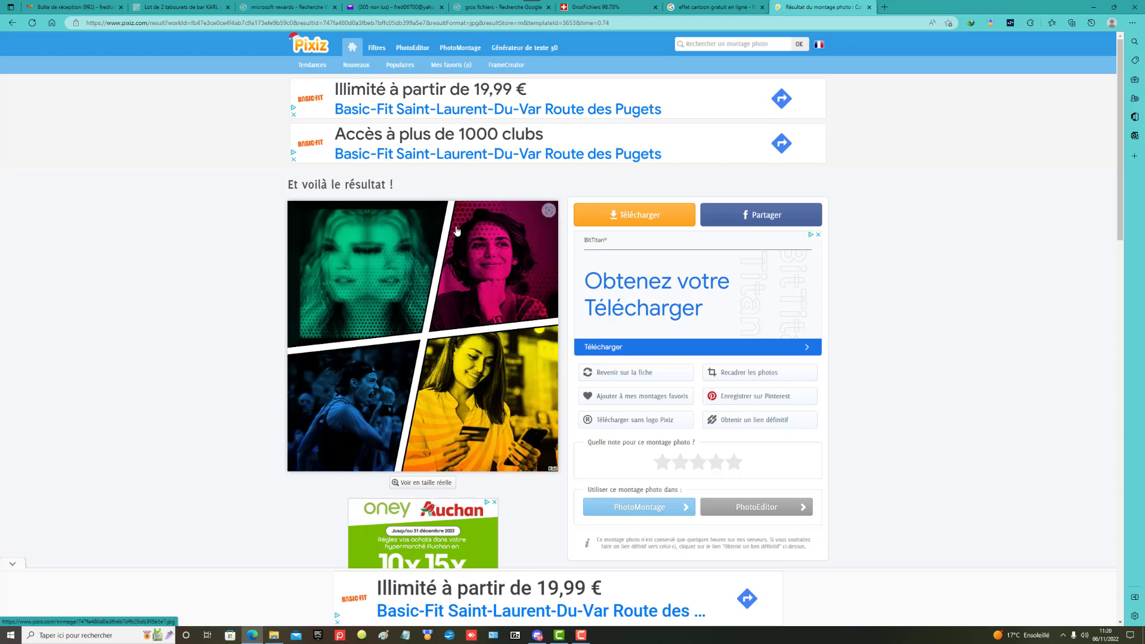
left_click(645, 222)
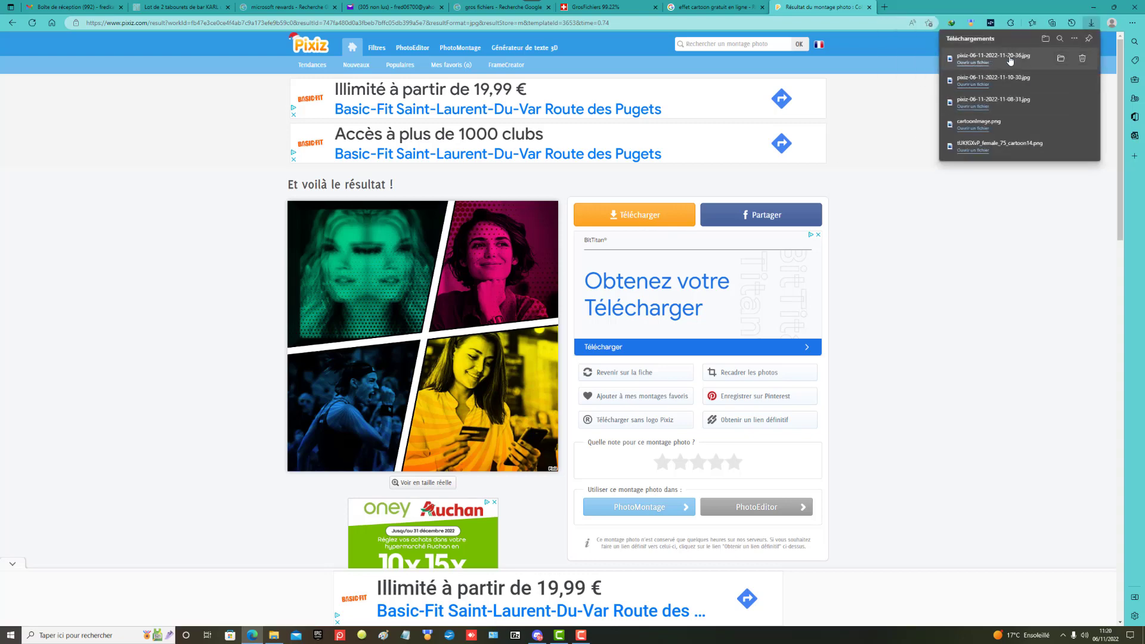
left_click(966, 62)
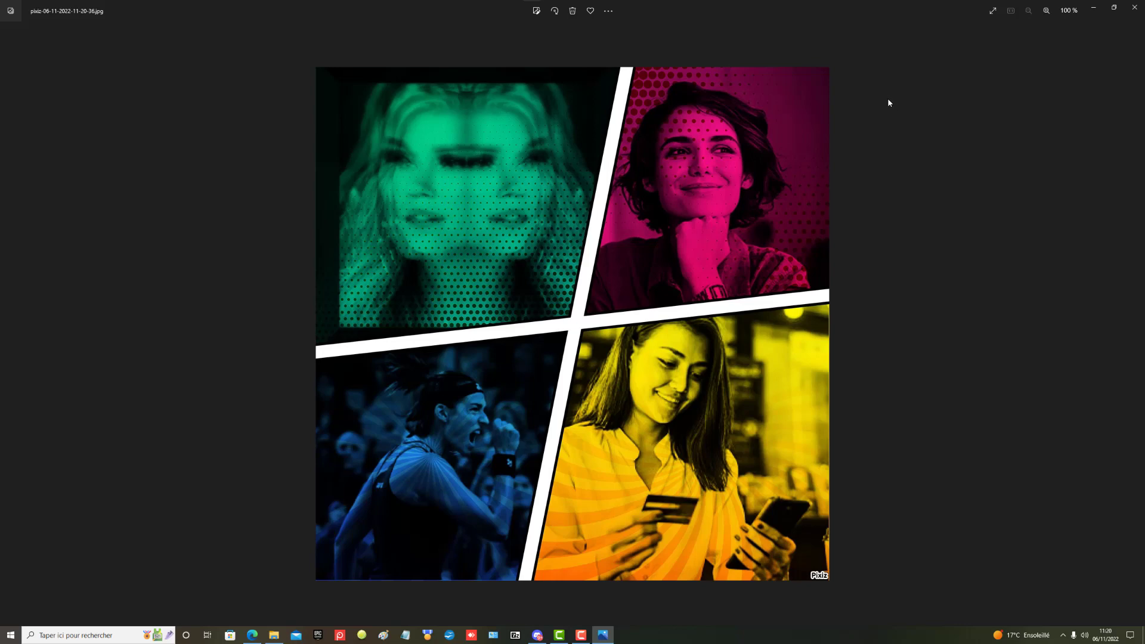
View the sharing options available for the collage image and close them without sharing
left_click(608, 12)
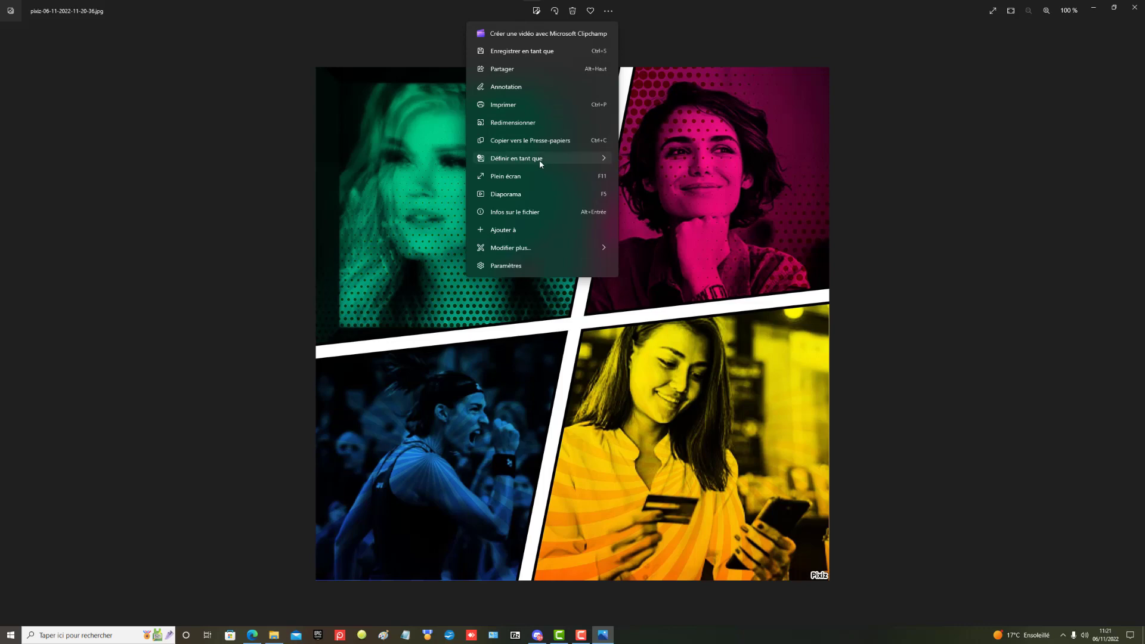
mouse_move(540, 160)
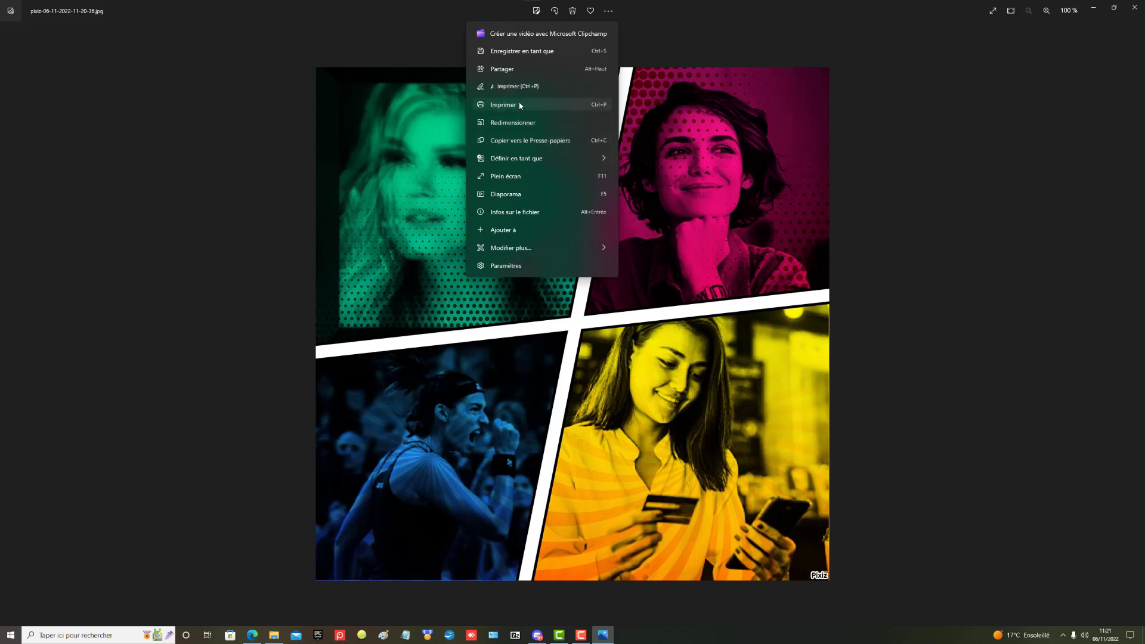
left_click(552, 68)
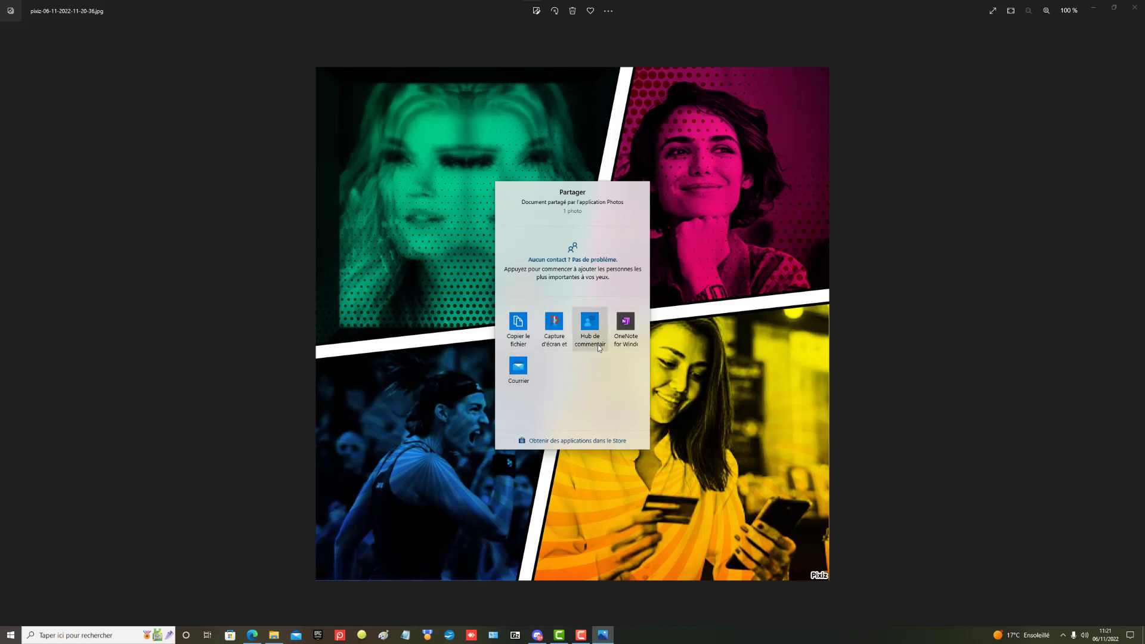
left_click(1050, 132)
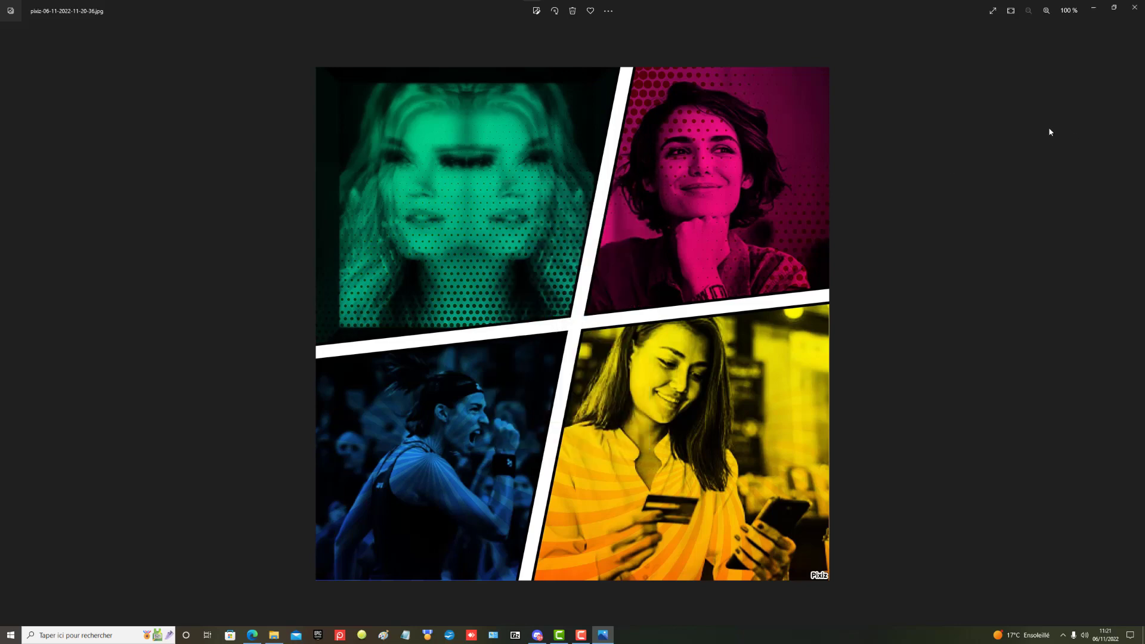
Add animated text reading "Pop Art 06.11.2022" to the collage, using the Électrique text style
left_click(608, 11)
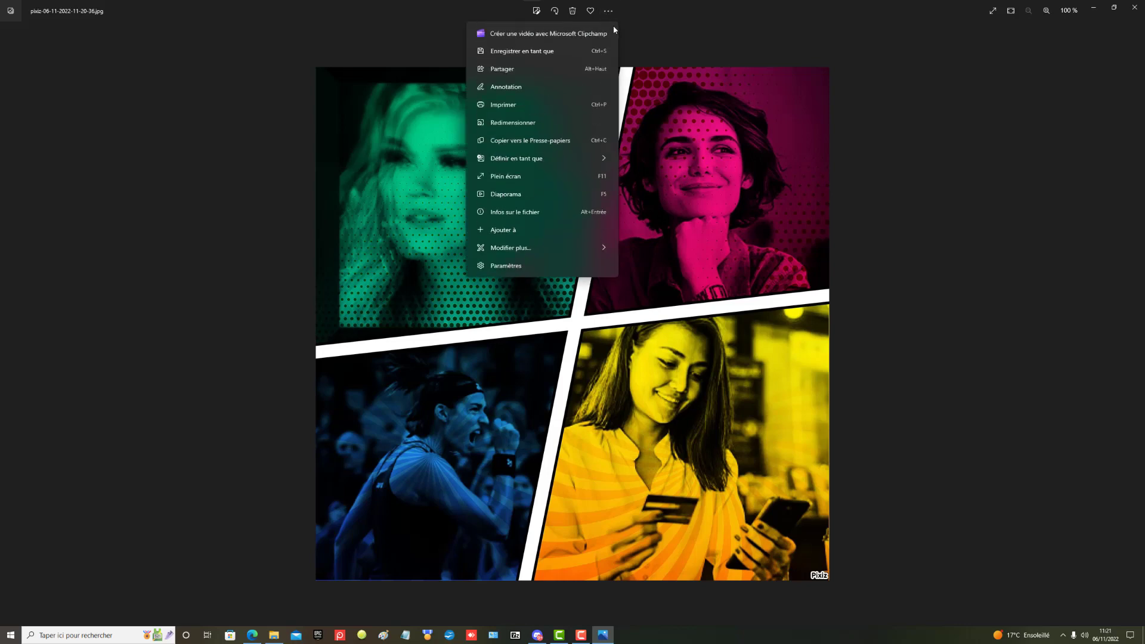
mouse_move(532, 250)
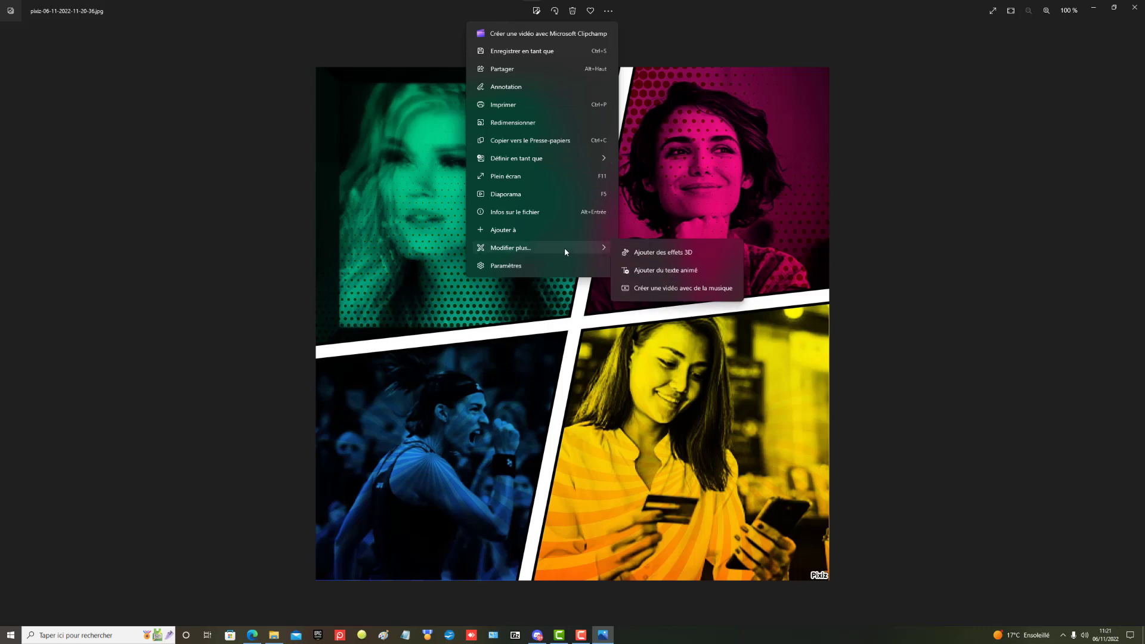
left_click(665, 270)
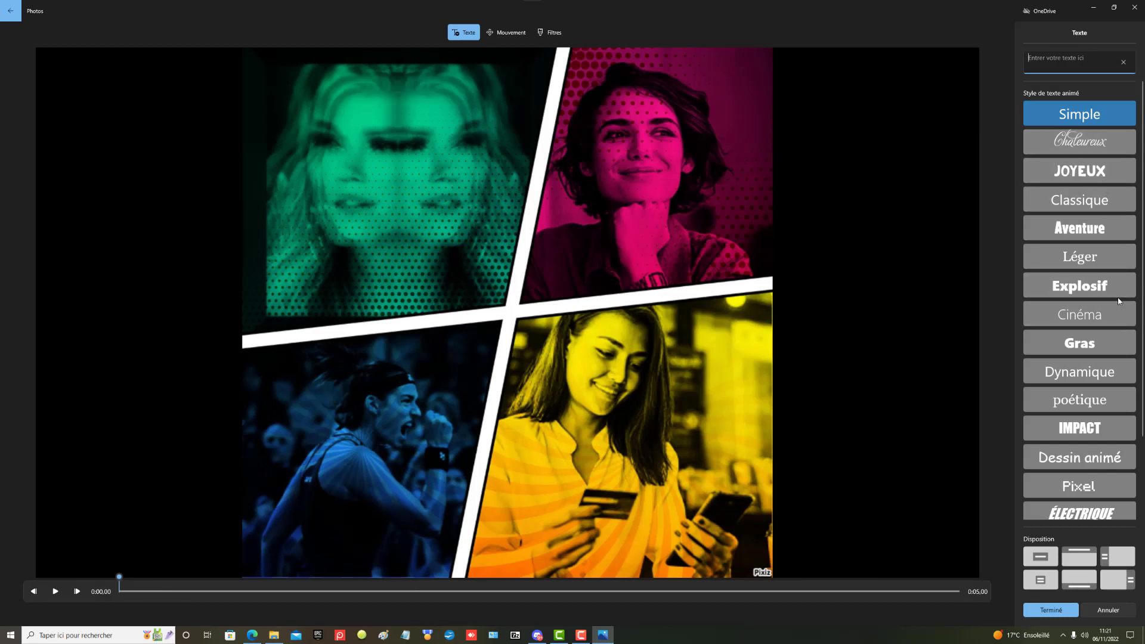
left_click(1115, 512)
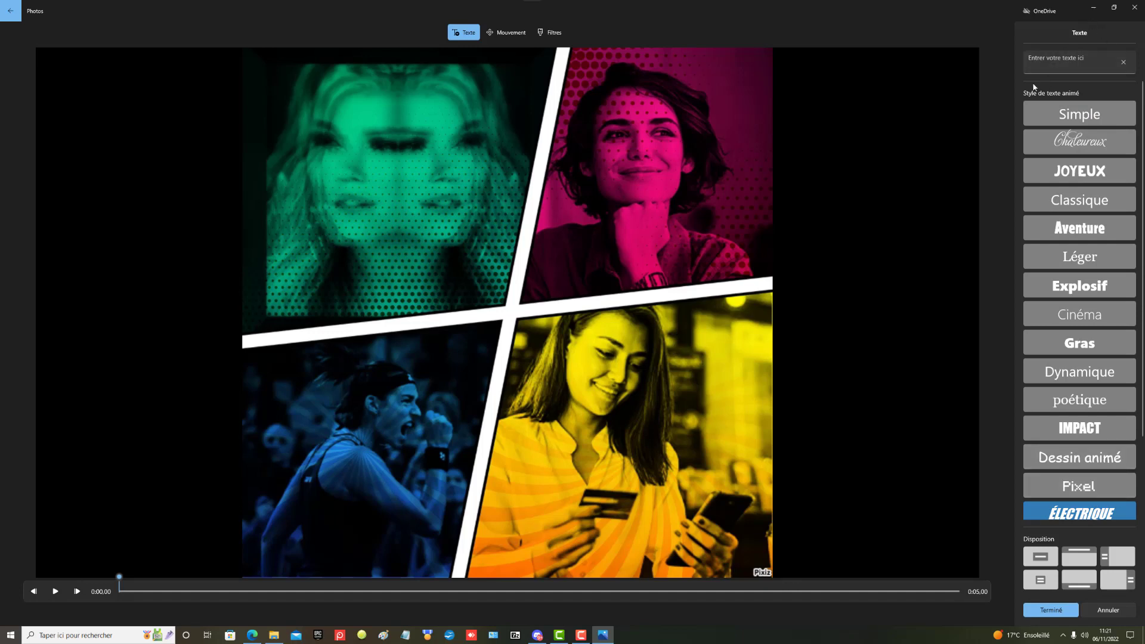
left_click(1033, 62)
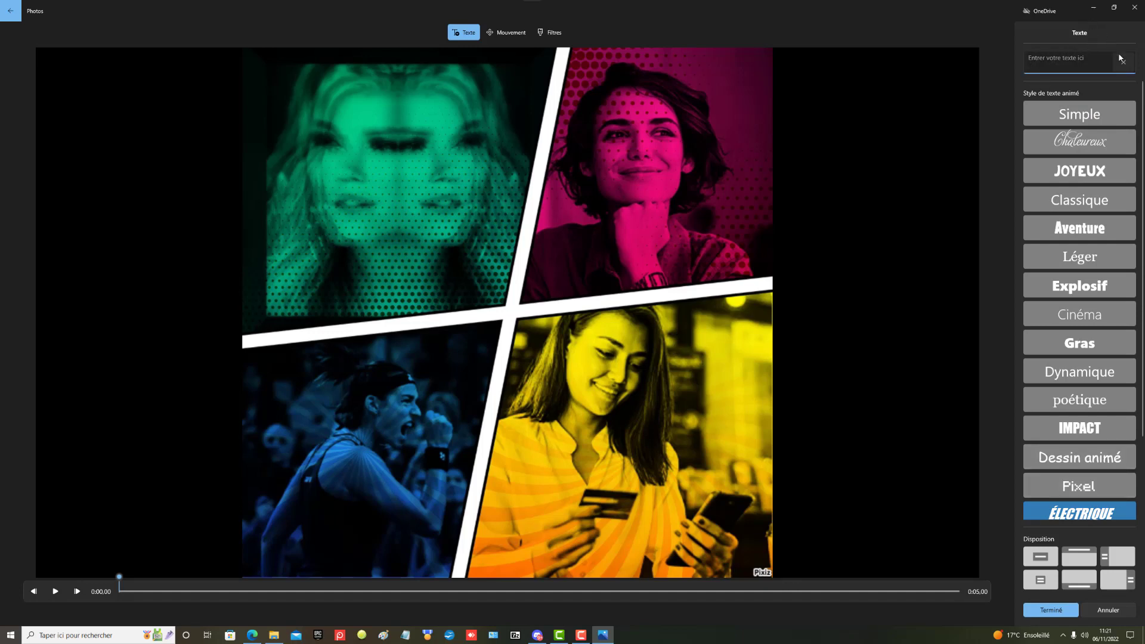
type("Pop")
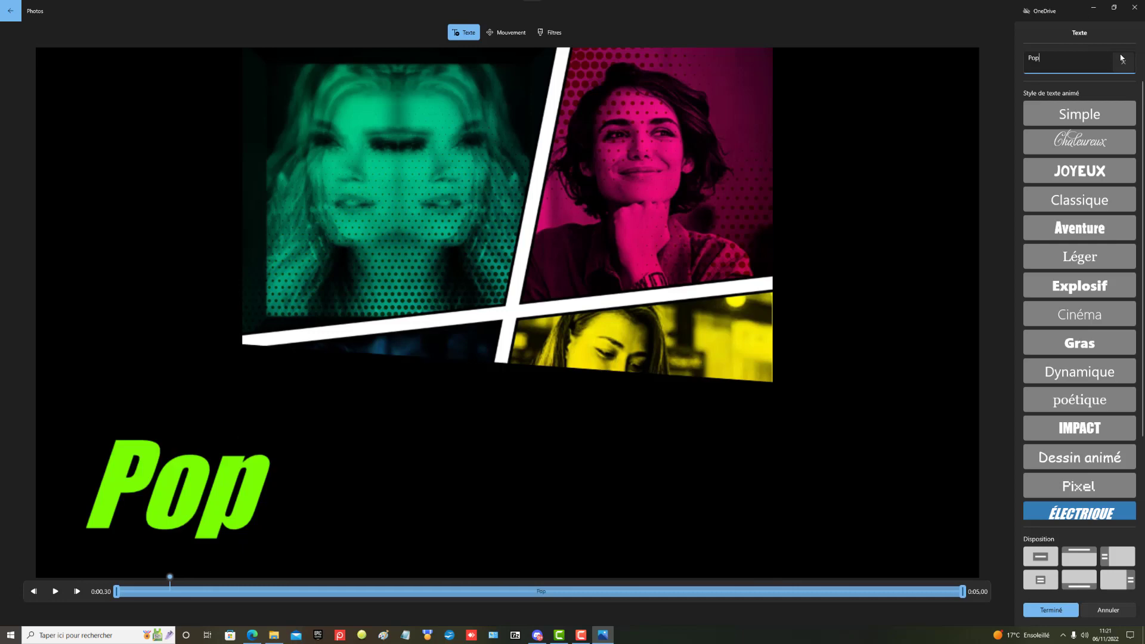
type(" A")
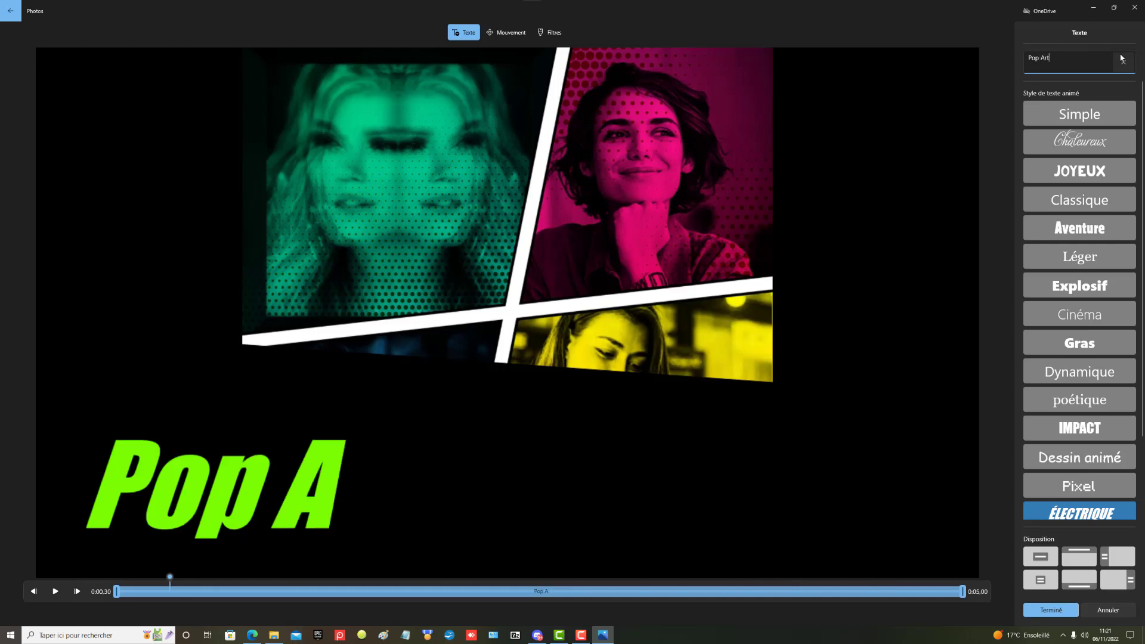
type("rt")
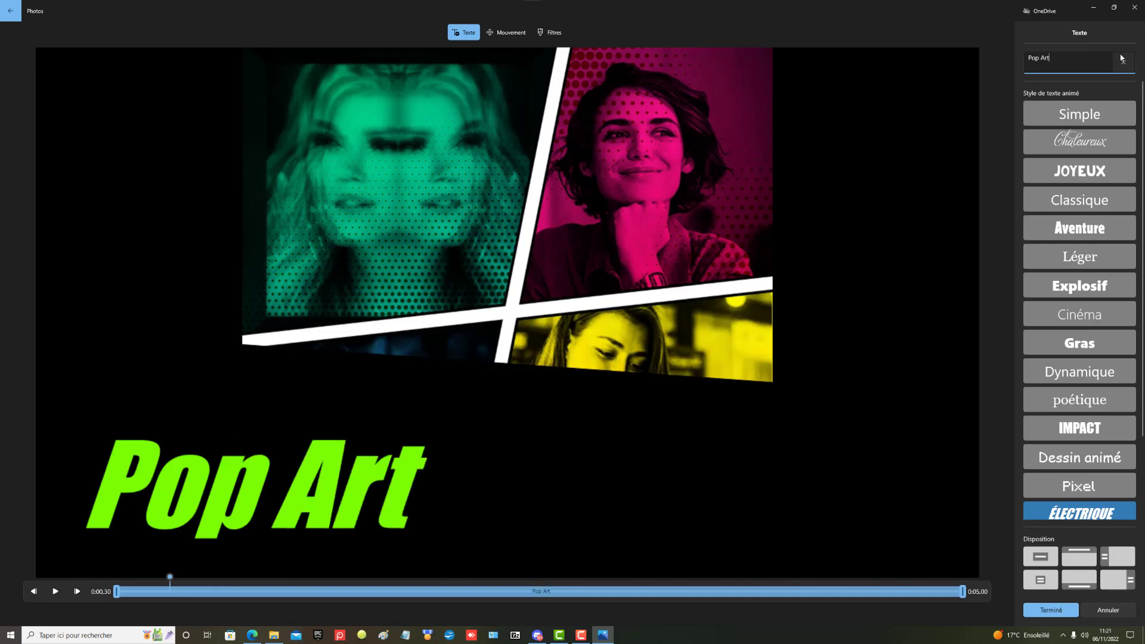
type(" 06")
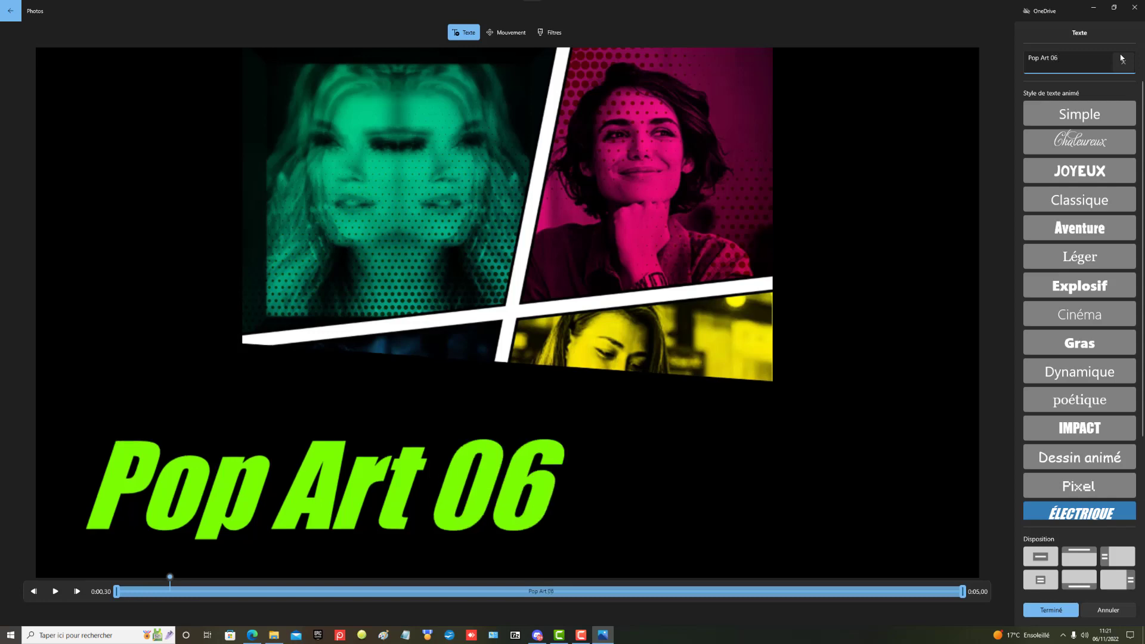
type(".11")
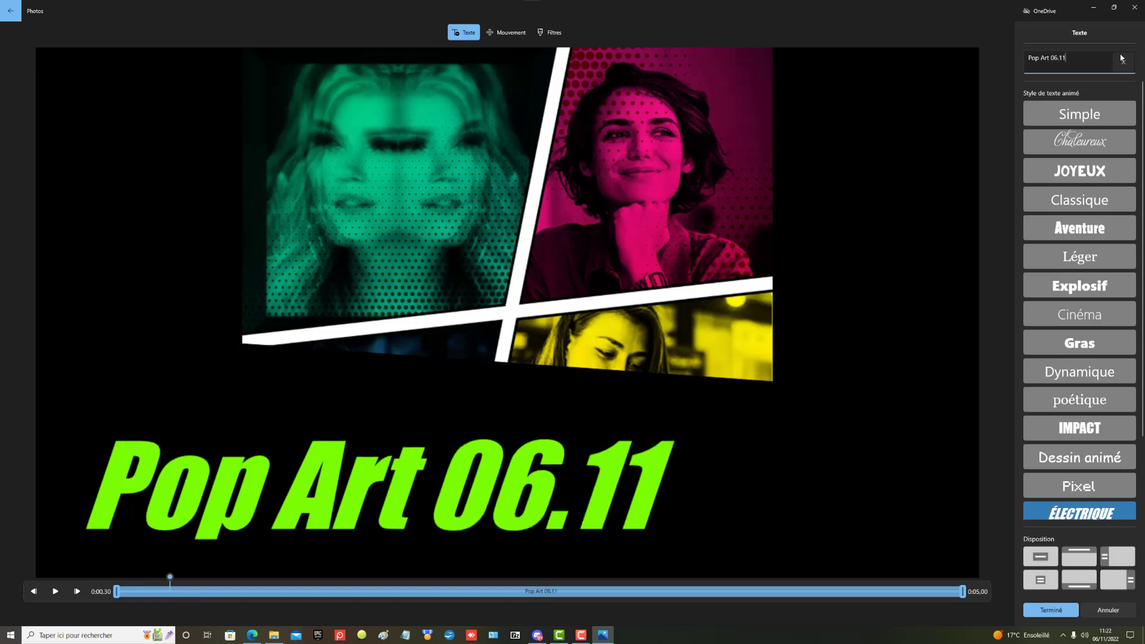
type(".2022")
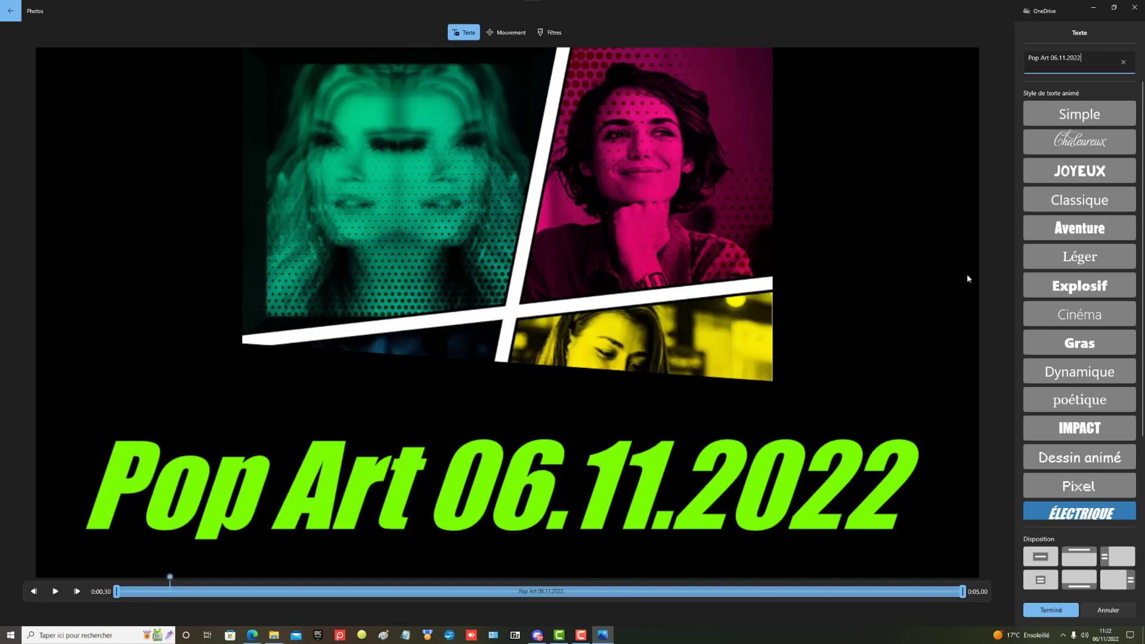
Try the Titre 1 and Haut layouts on the animated text and set its layout to Gauche
left_click(1043, 561)
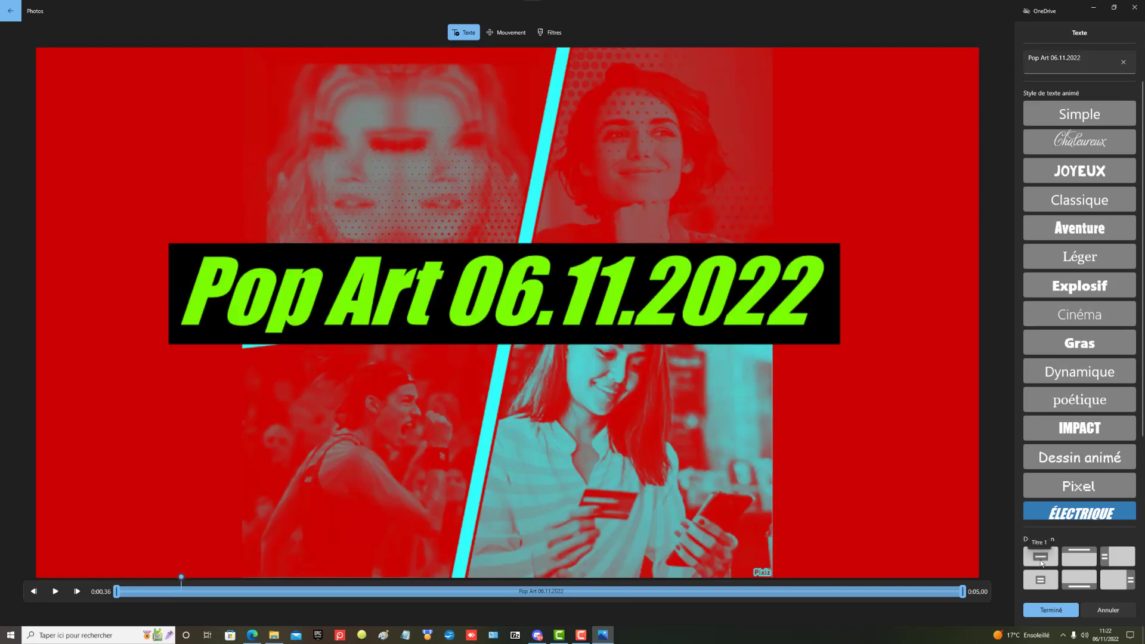
left_click(1086, 560)
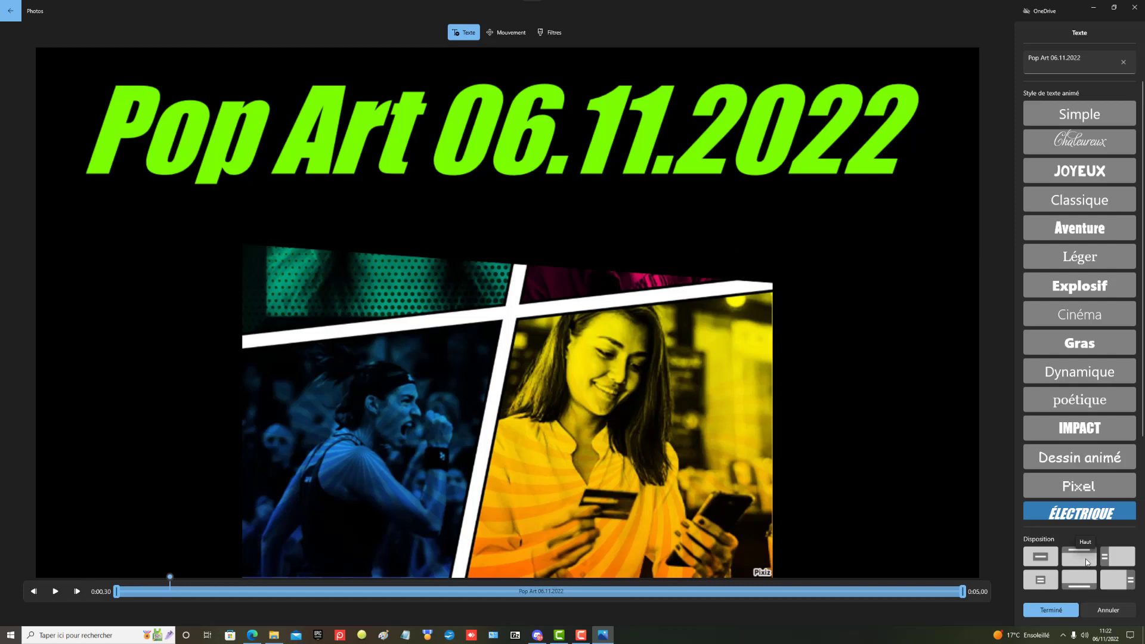
left_click(1120, 560)
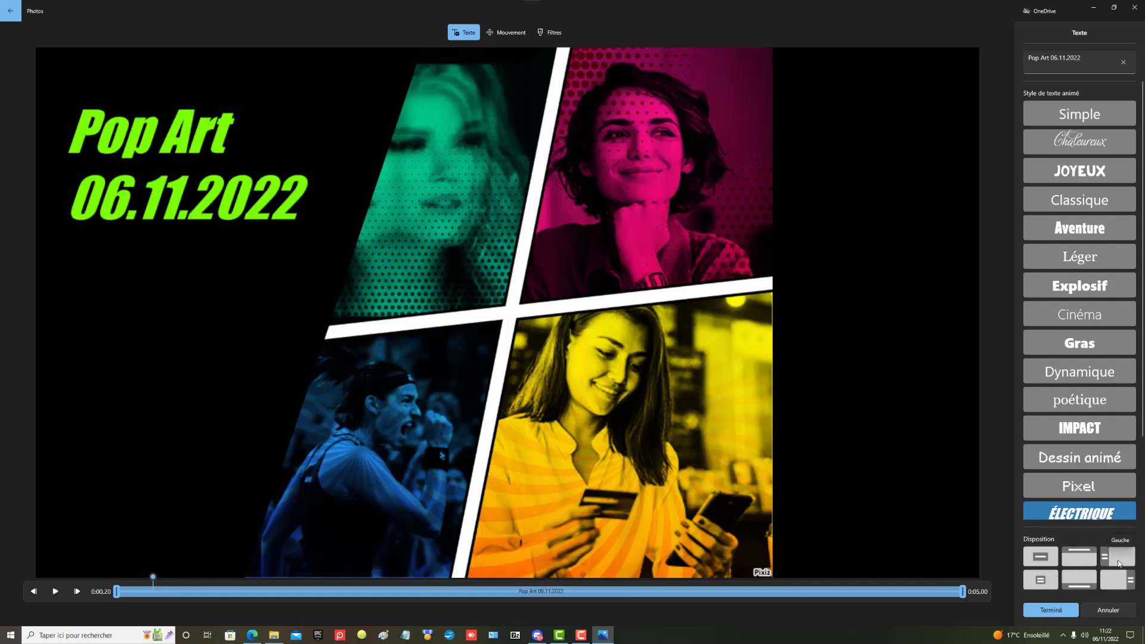
Try the smaller centred title, Bas and right-side layouts on the animated text
left_click(1055, 587)
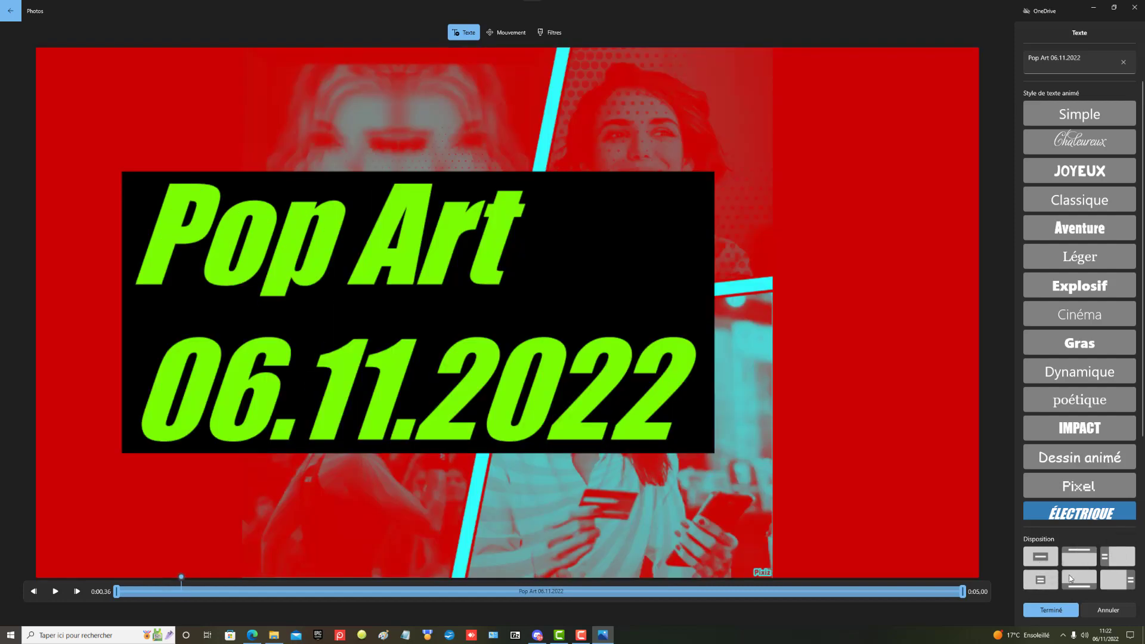
left_click(1071, 578)
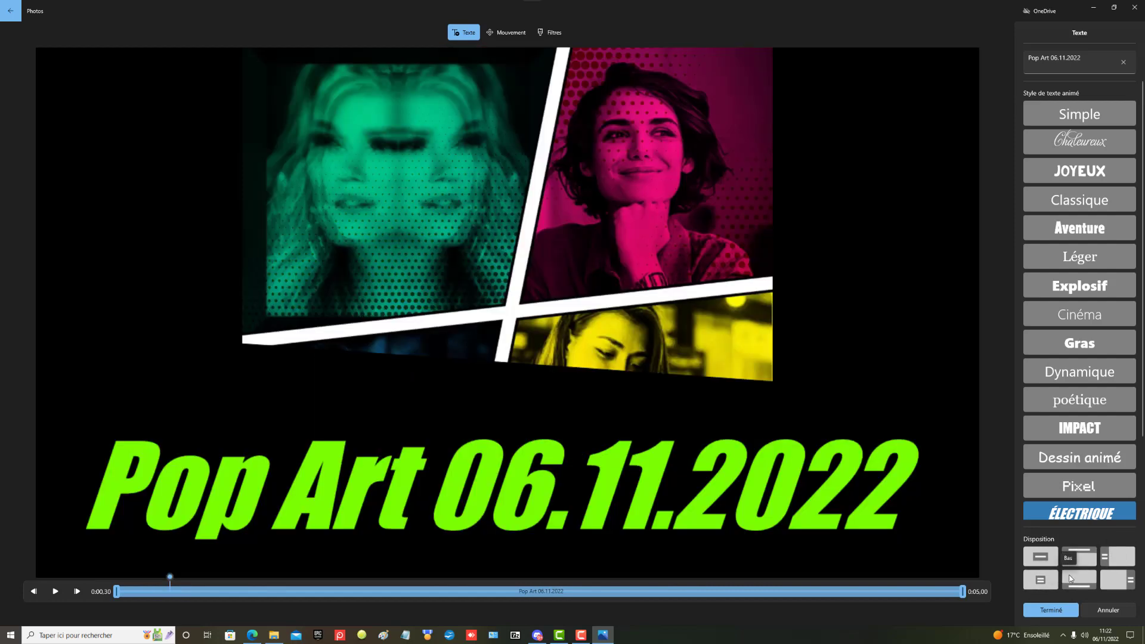
left_click(1124, 582)
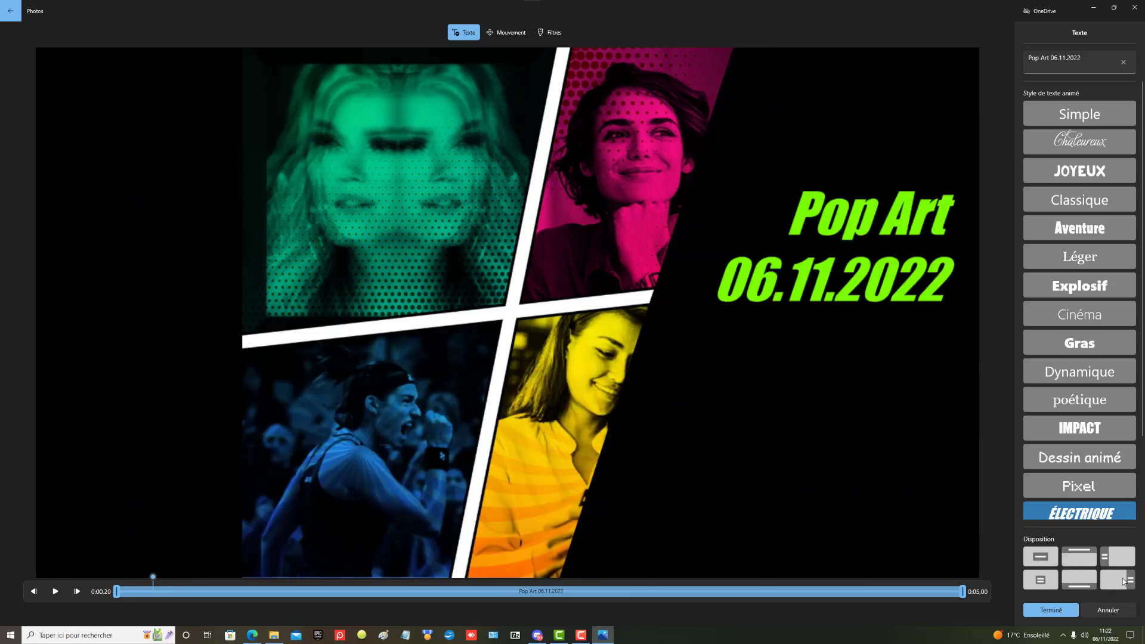
Discard the animated text changes and return to the original collage image
left_click(1107, 610)
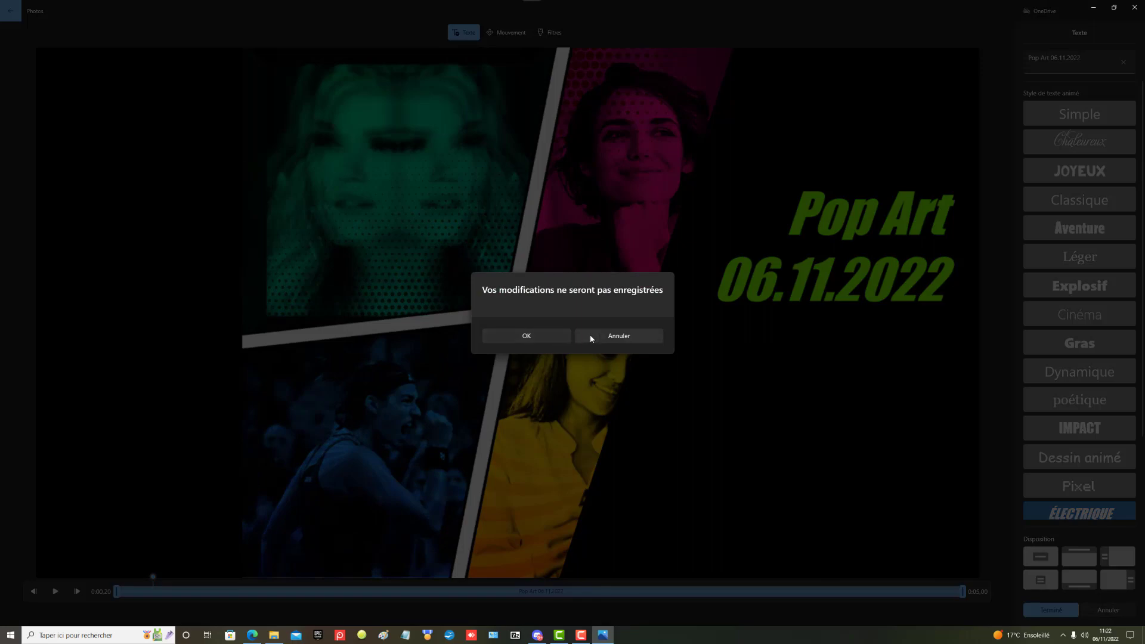
left_click(590, 335)
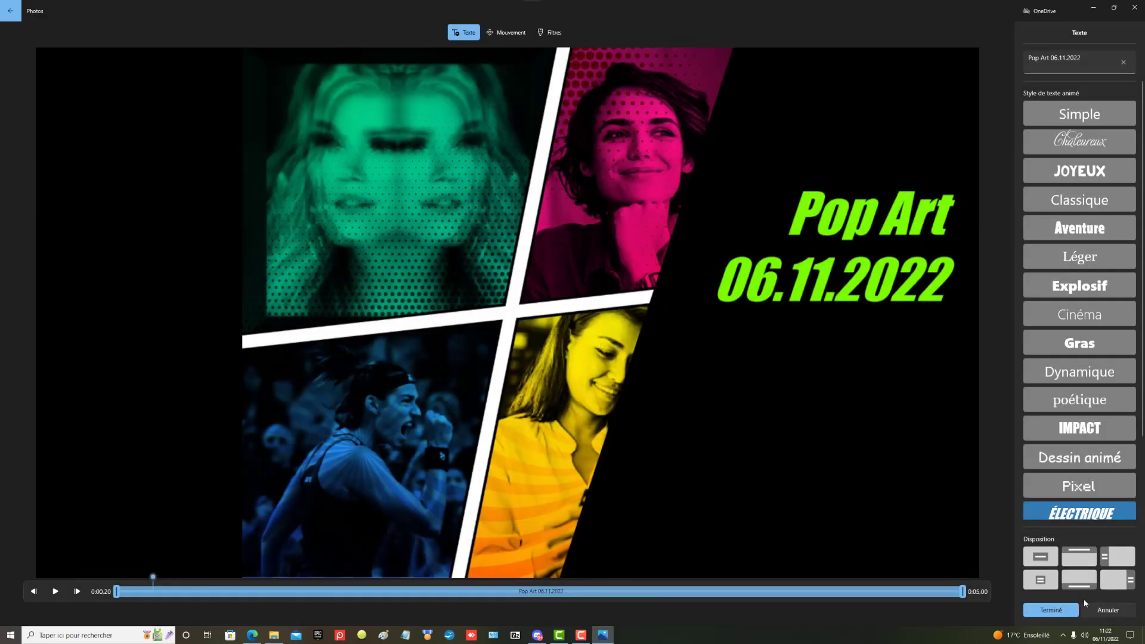
left_click(1107, 610)
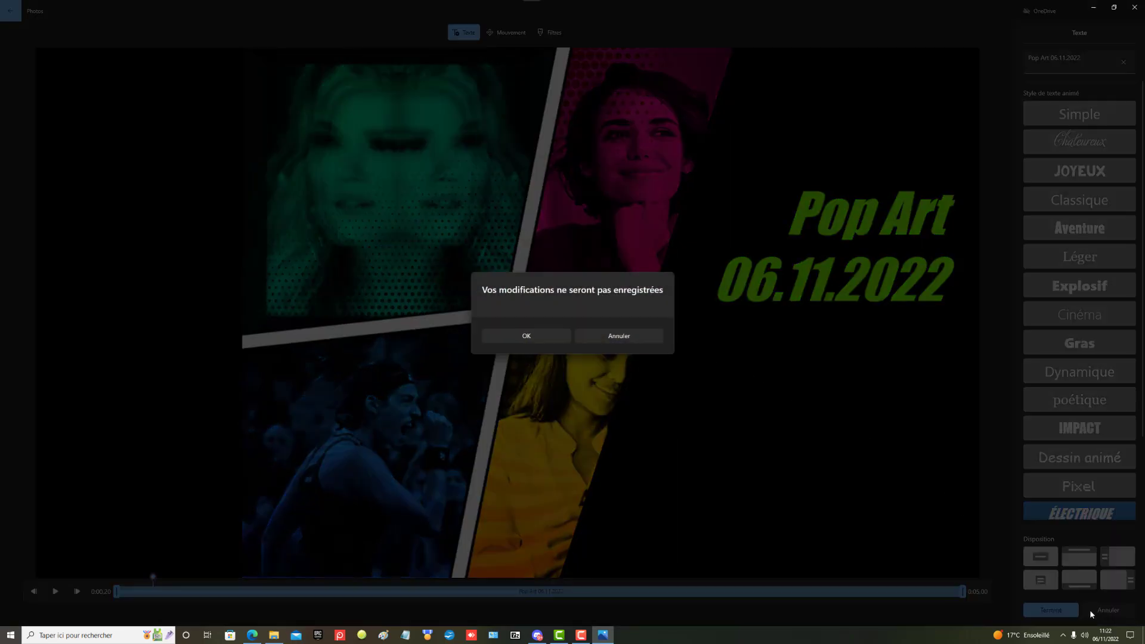
left_click(530, 337)
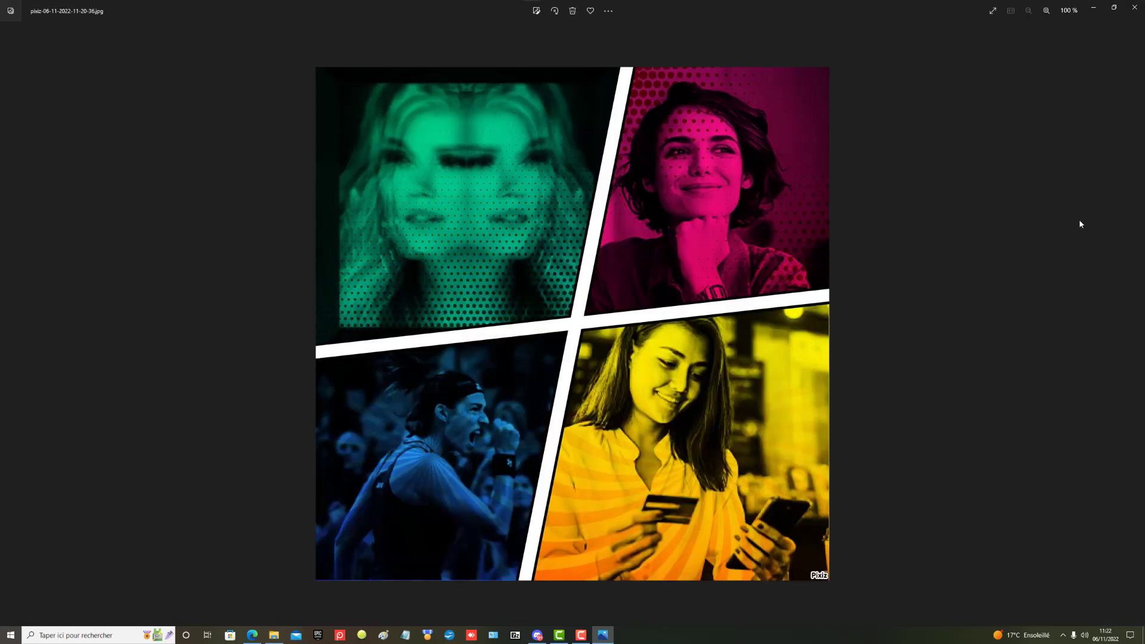
Open the collage's file information and set its date to 18 juin 1940
left_click(608, 11)
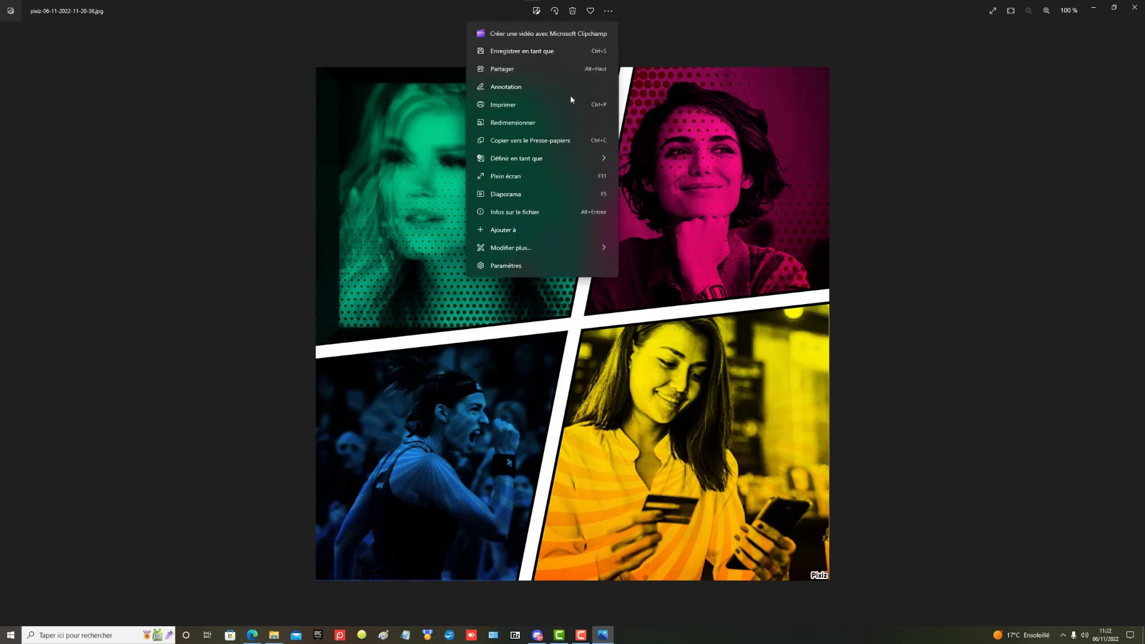
left_click(536, 214)
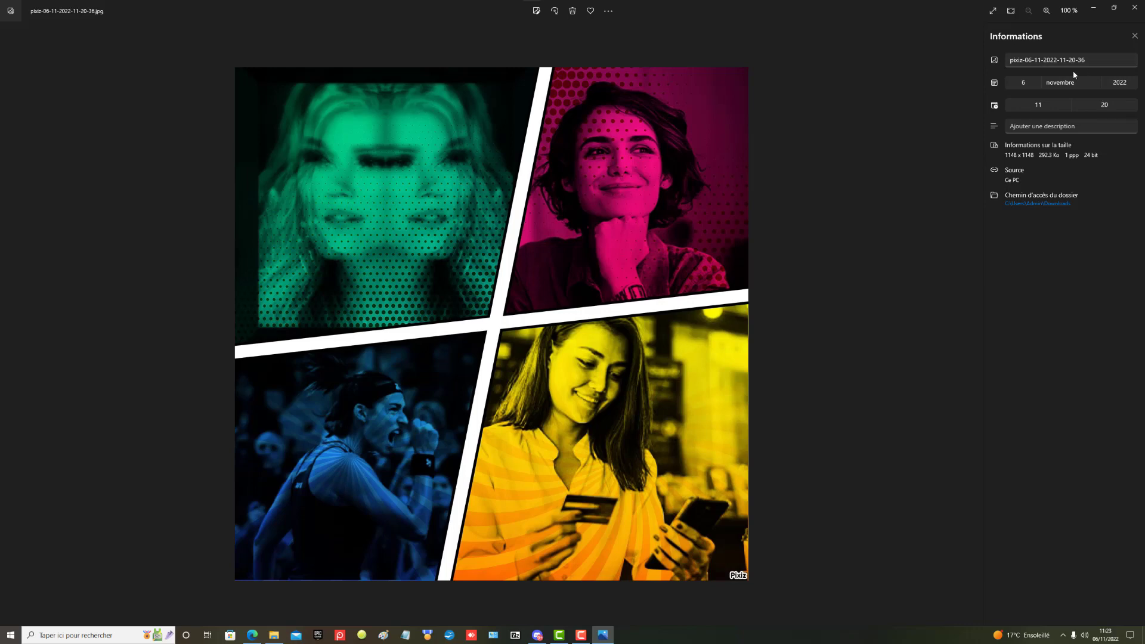
left_click(1025, 85)
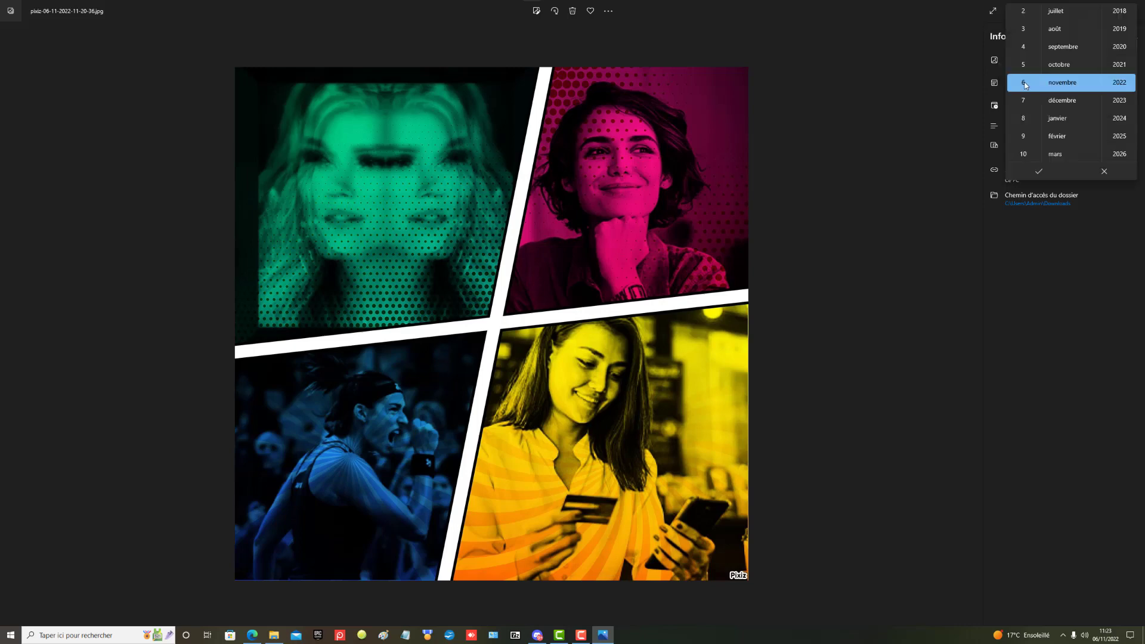
scroll(1053, 52, "up", 7)
scroll(1056, 39, "down", 7)
scroll(1059, 35, "up", 4)
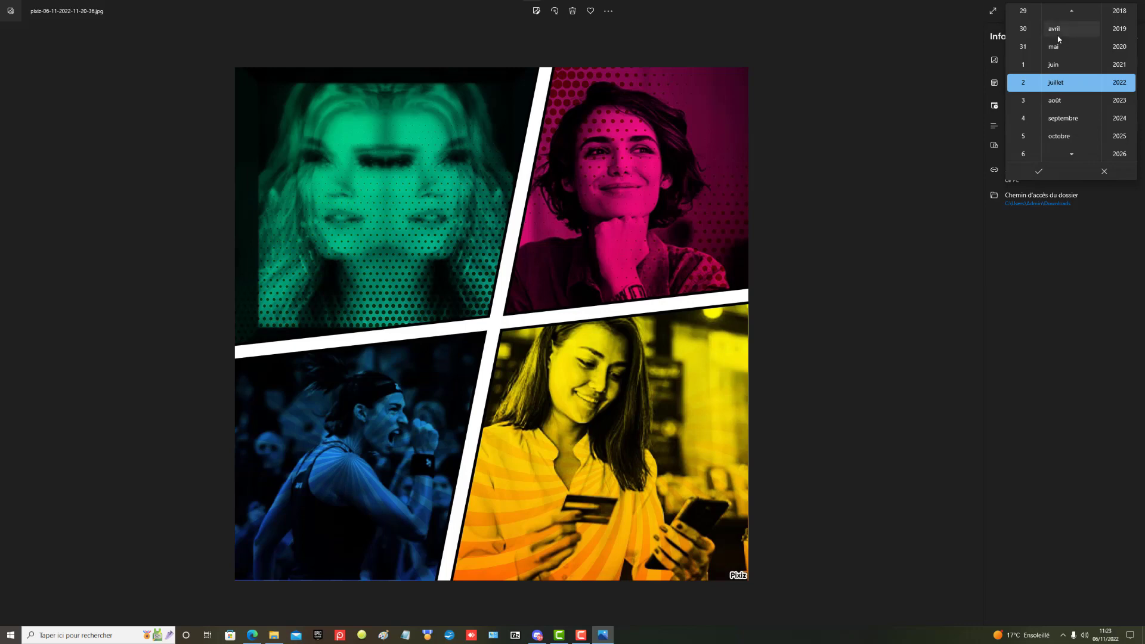
scroll(1054, 69, "up", 1)
scroll(1038, 113, "down", 11)
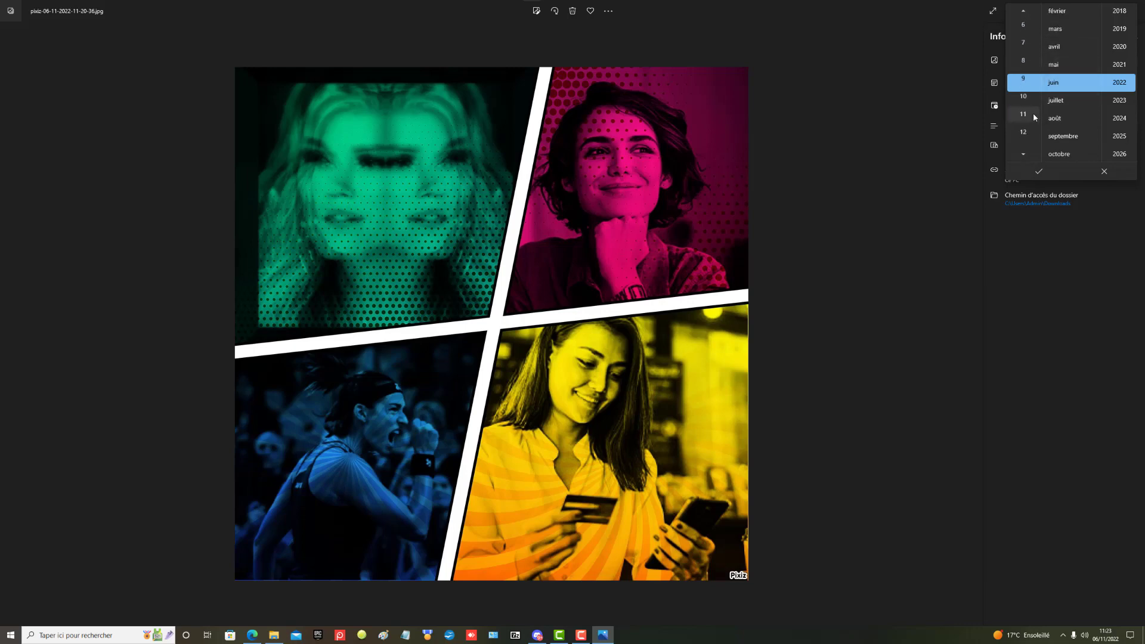
scroll(1035, 110, "down", 6)
left_click(1025, 67)
scroll(1120, 45, "up", 20)
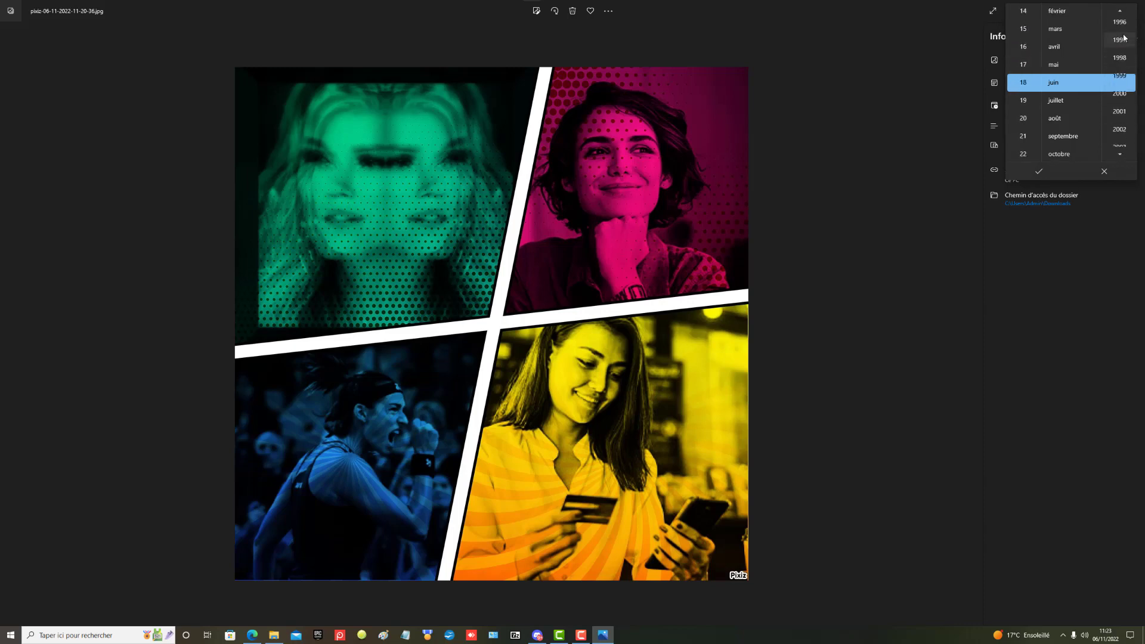
scroll(1123, 27, "up", 20)
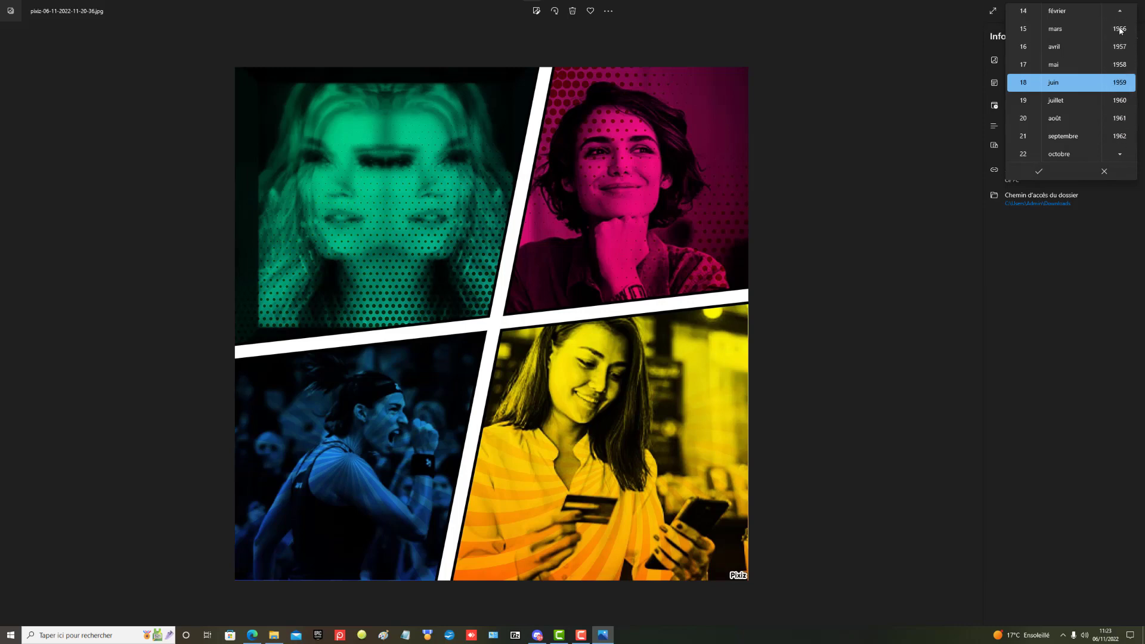
scroll(1124, 41, "up", 19)
left_click(1066, 167)
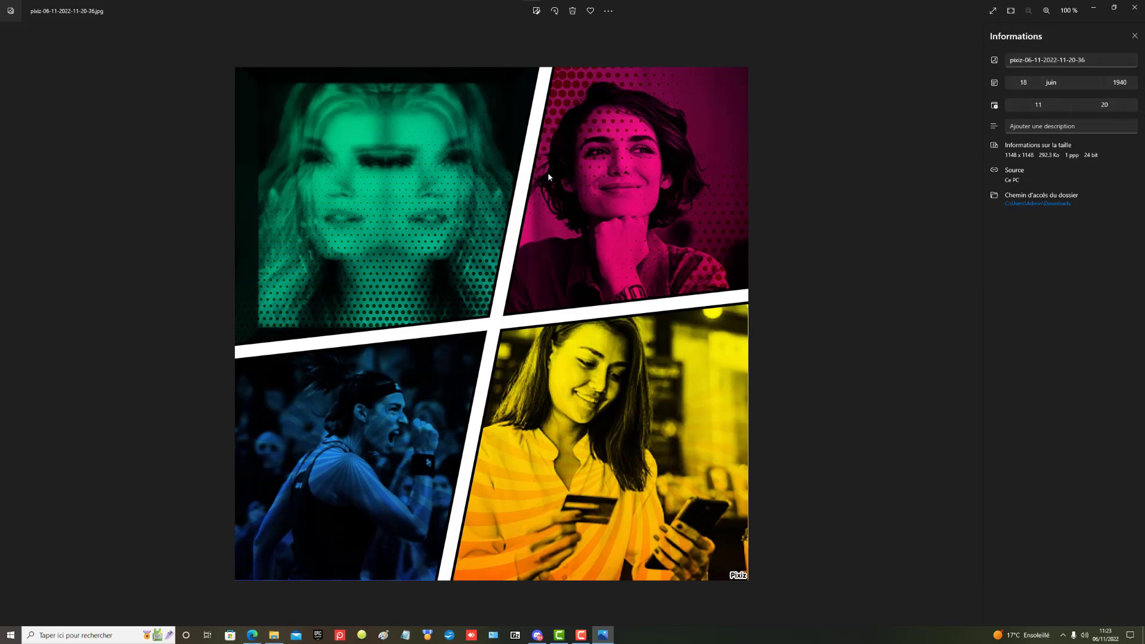
Set the time in the collage's file information to 12:00
left_click(1042, 105)
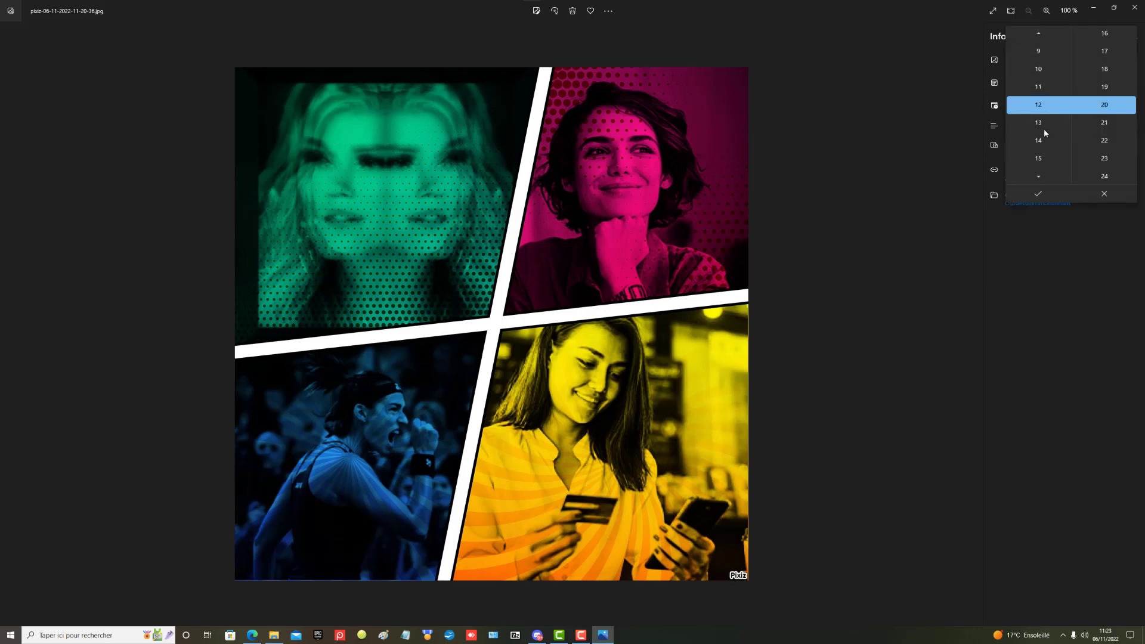
scroll(1108, 116, "up", 1)
scroll(1108, 114, "up", 14)
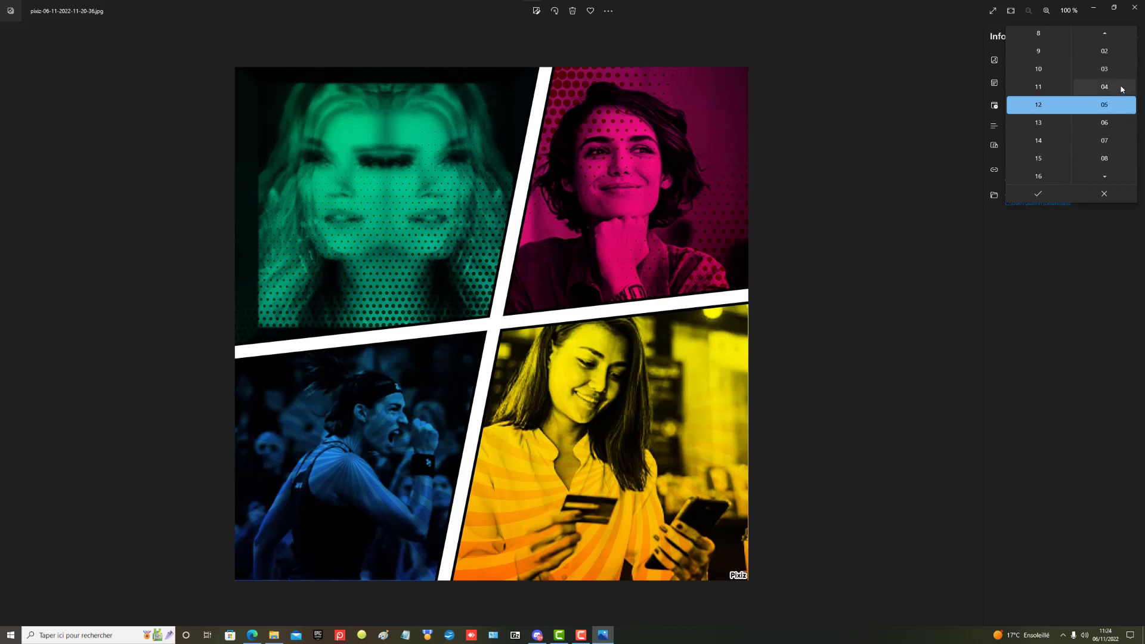
scroll(1121, 89, "up", 5)
left_click(1038, 195)
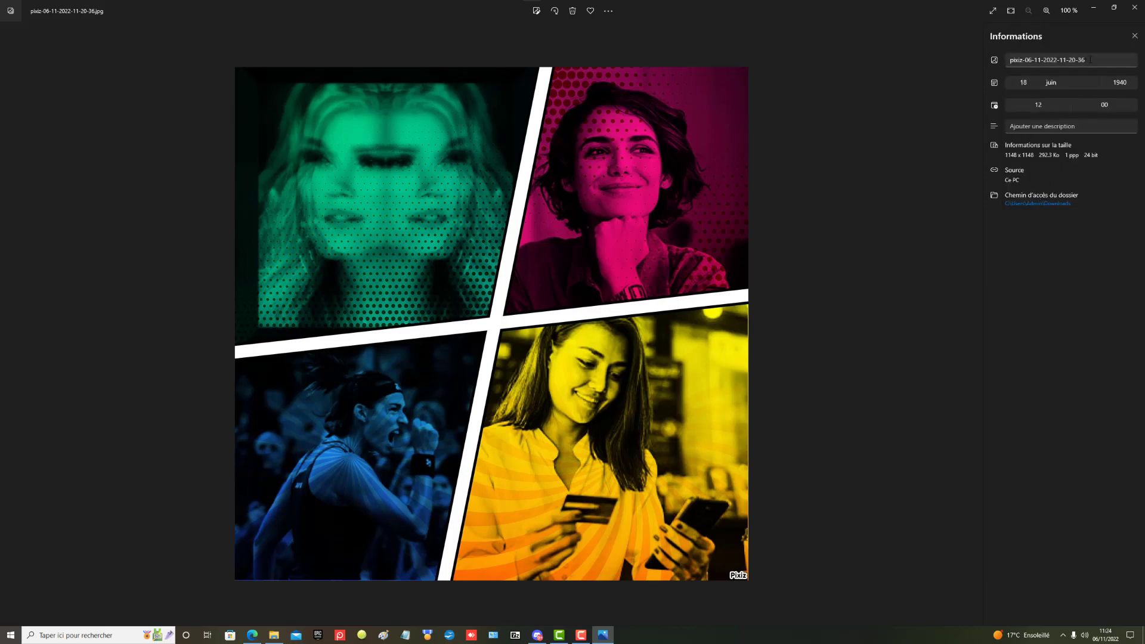
Rename the collage image file as PopArt and close the image viewer
left_click_drag(1090, 59, 1009, 60)
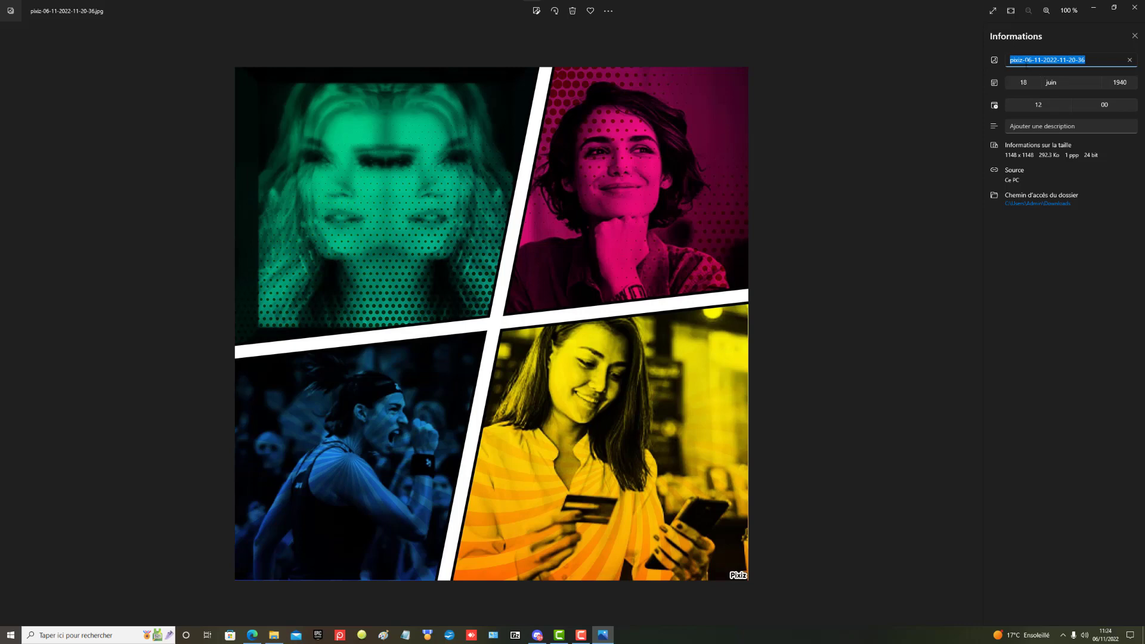
left_click(1020, 60)
left_click_drag(1023, 59, 974, 57)
type("PopArt")
left_click(1135, 10)
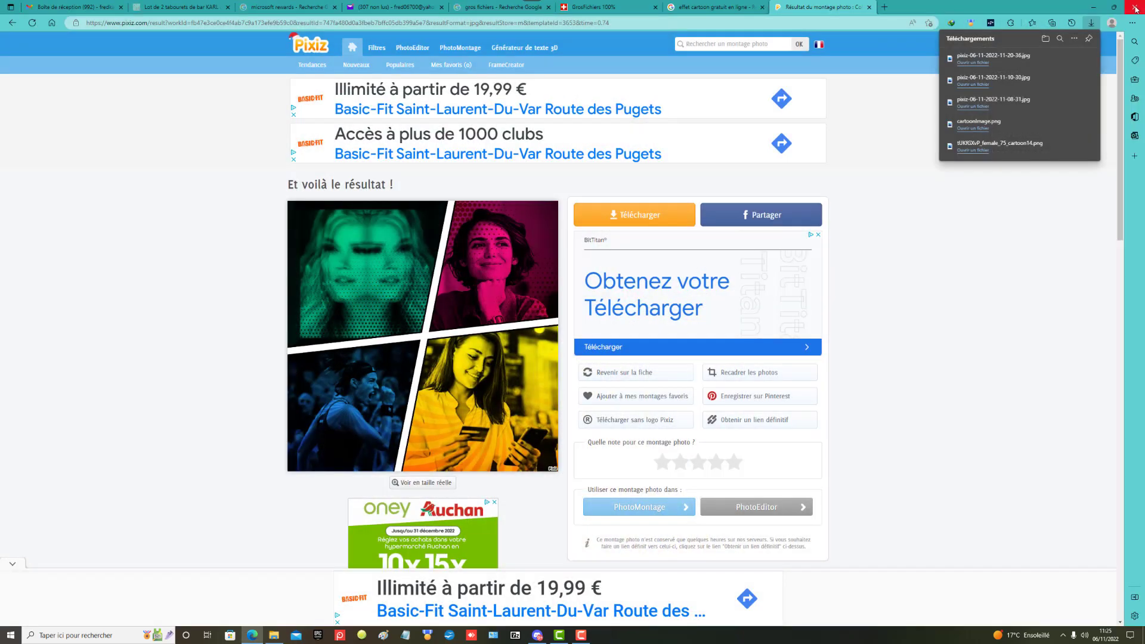
left_click(981, 61)
right_click(968, 58)
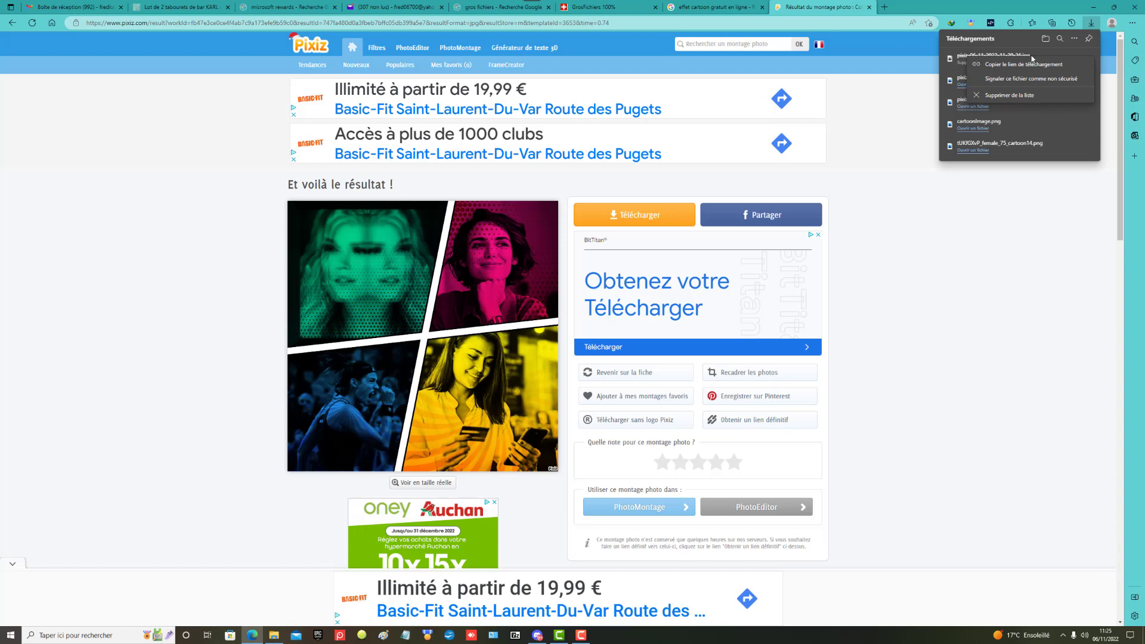
left_click(962, 58)
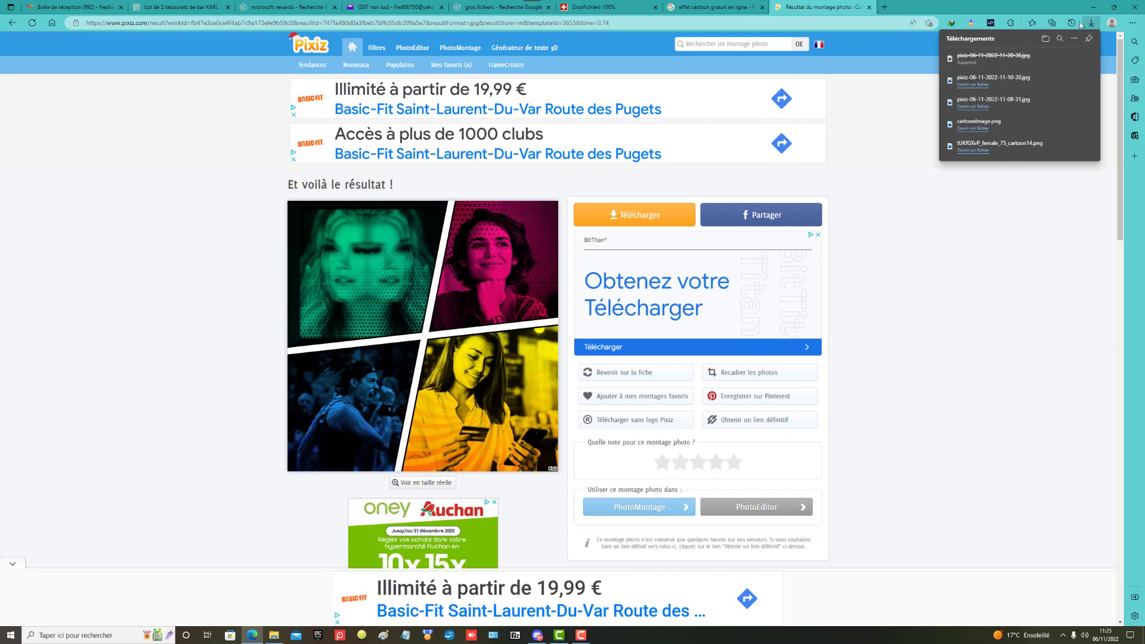
Minimize the browser, look through the Recycle Bin for the collage file and close it
left_click(1094, 8)
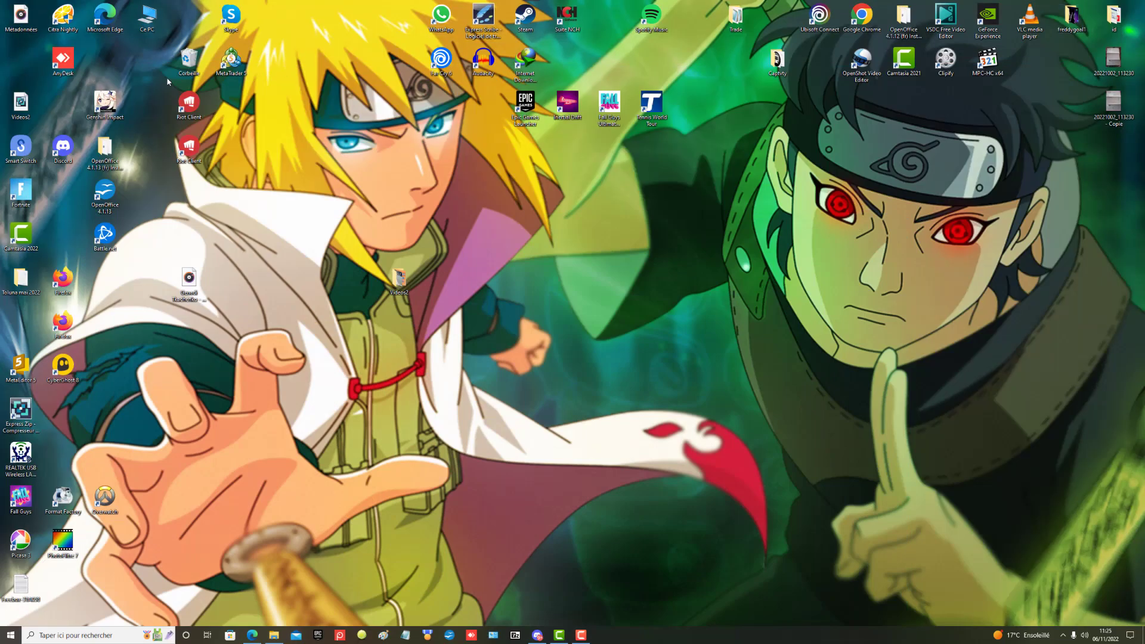
double_click(189, 60)
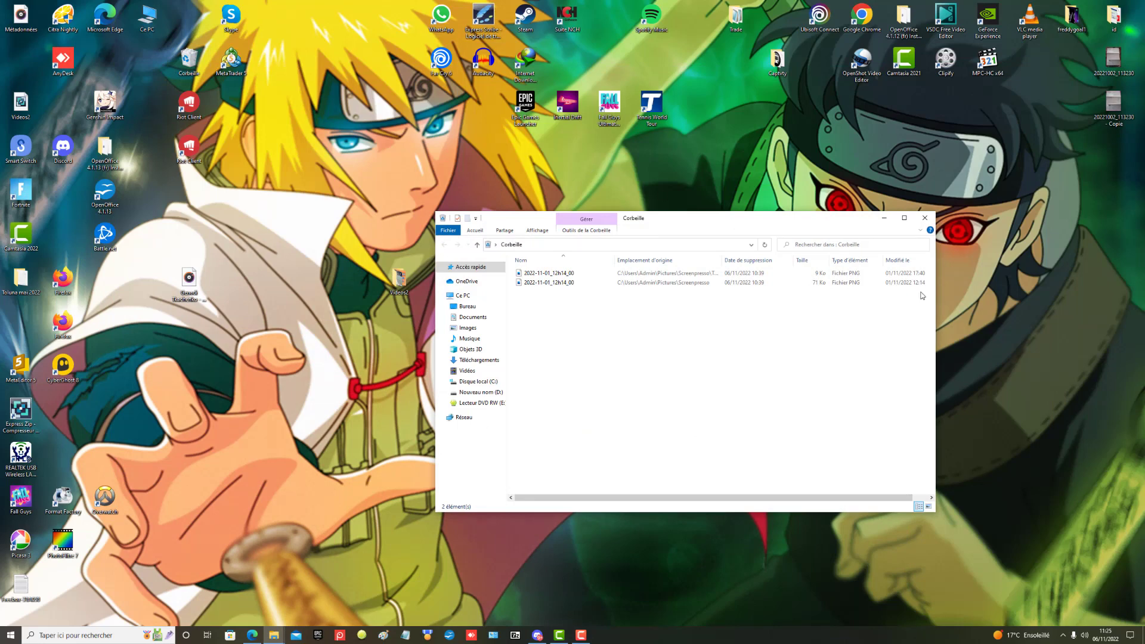
left_click(918, 216)
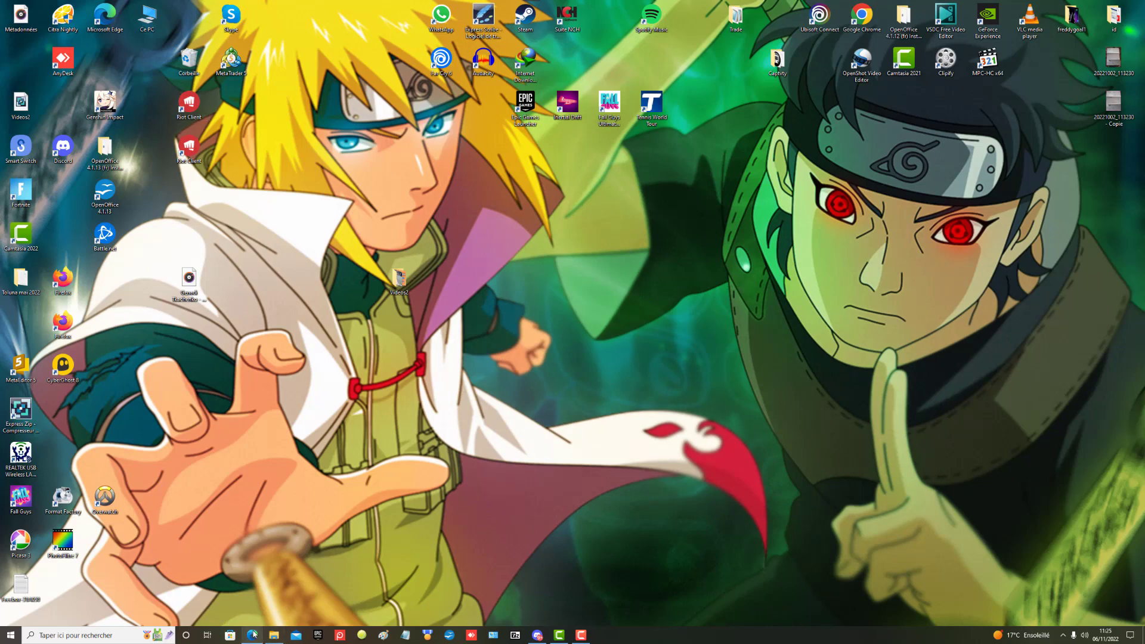
Return to the Pixiz result in the browser, download the collage again and open the new file in Photos
mouse_move(254, 637)
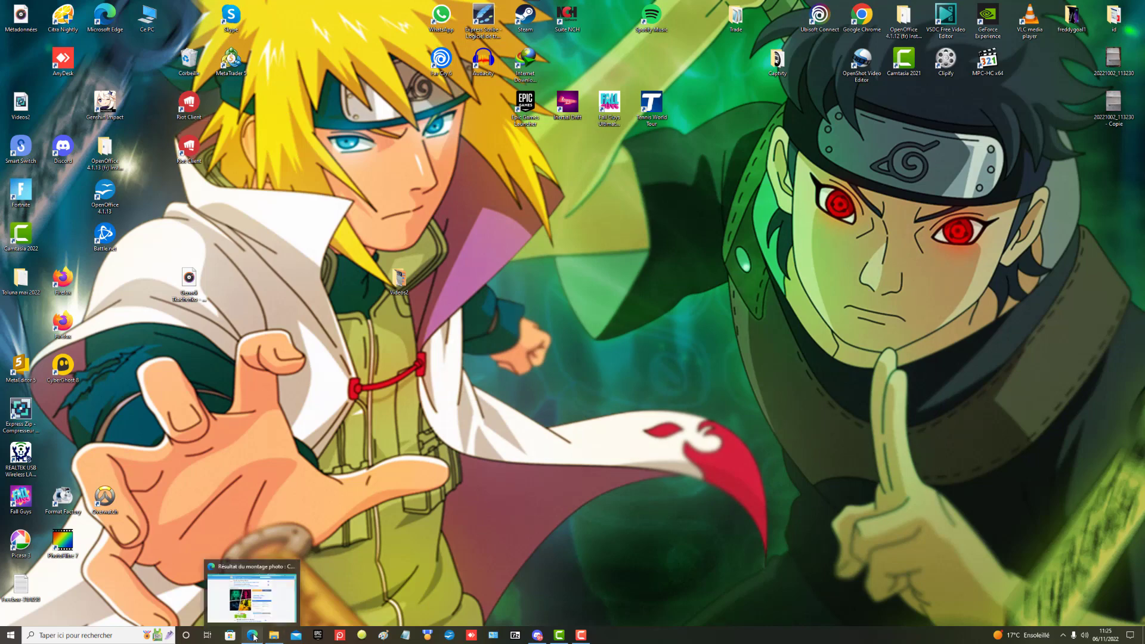
left_click(254, 638)
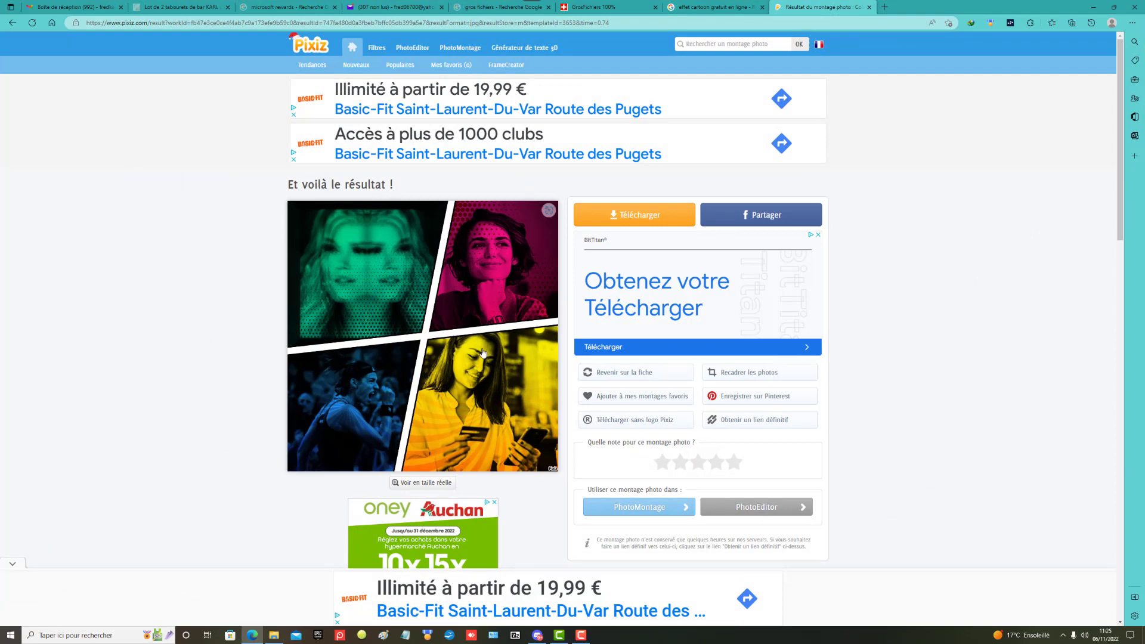
left_click(635, 217)
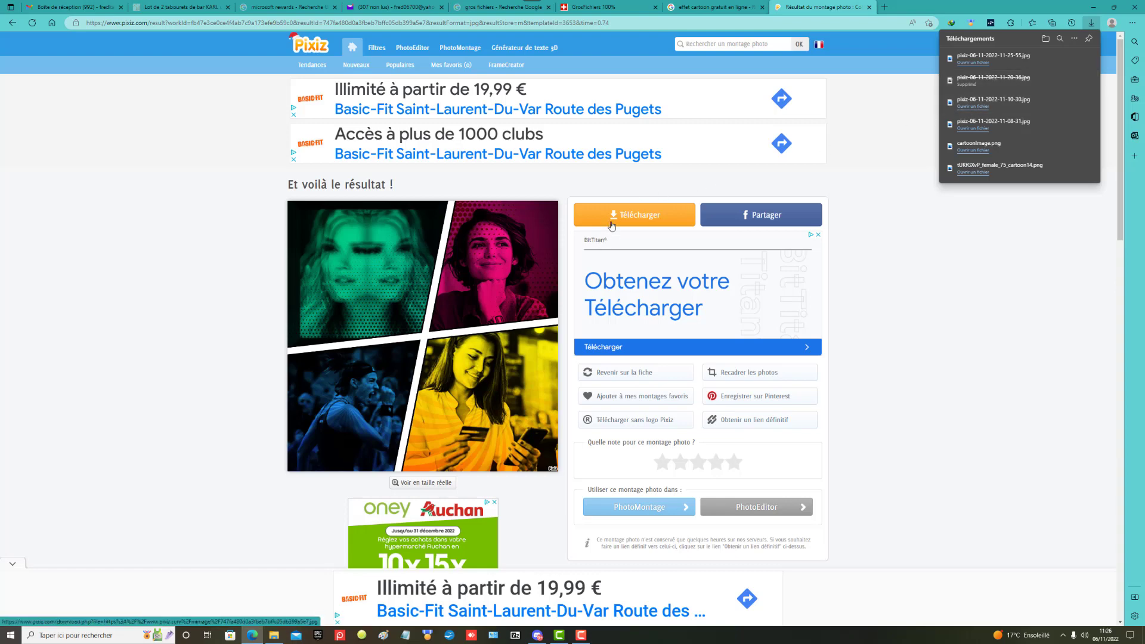
left_click(980, 58)
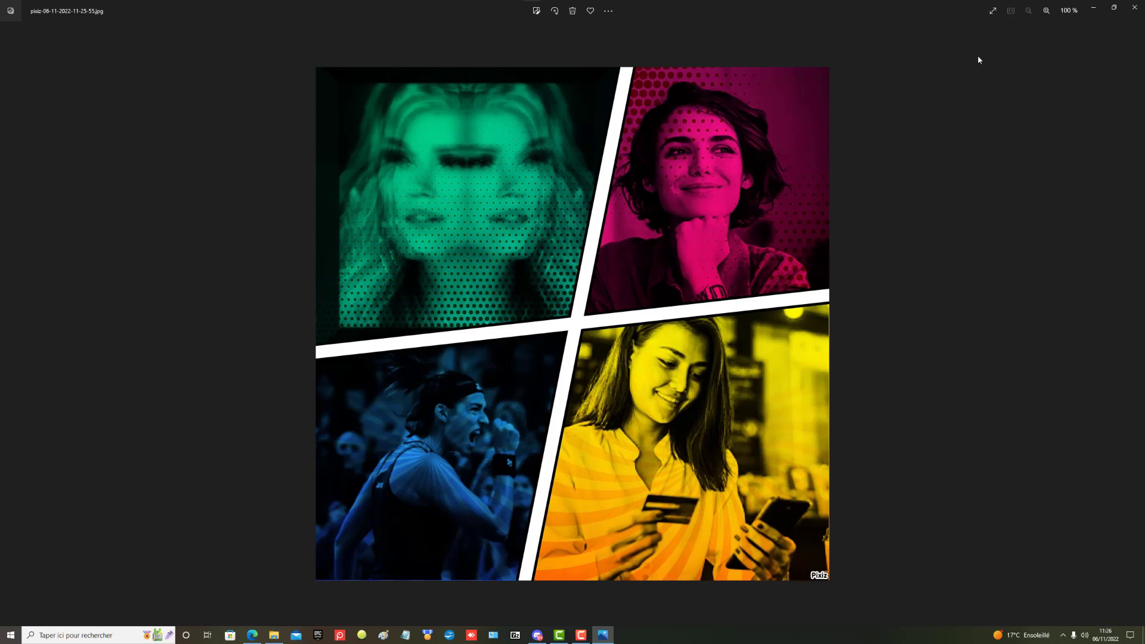
Open the newly downloaded collage for editing with the Ajouter du texte animé feature
left_click(607, 11)
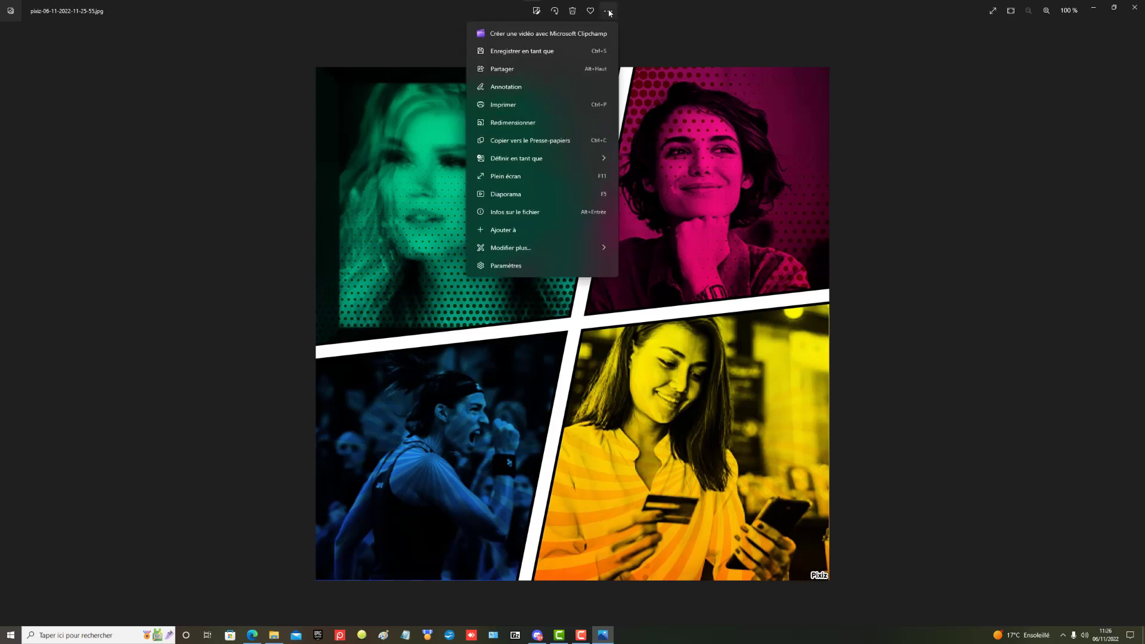
mouse_move(514, 253)
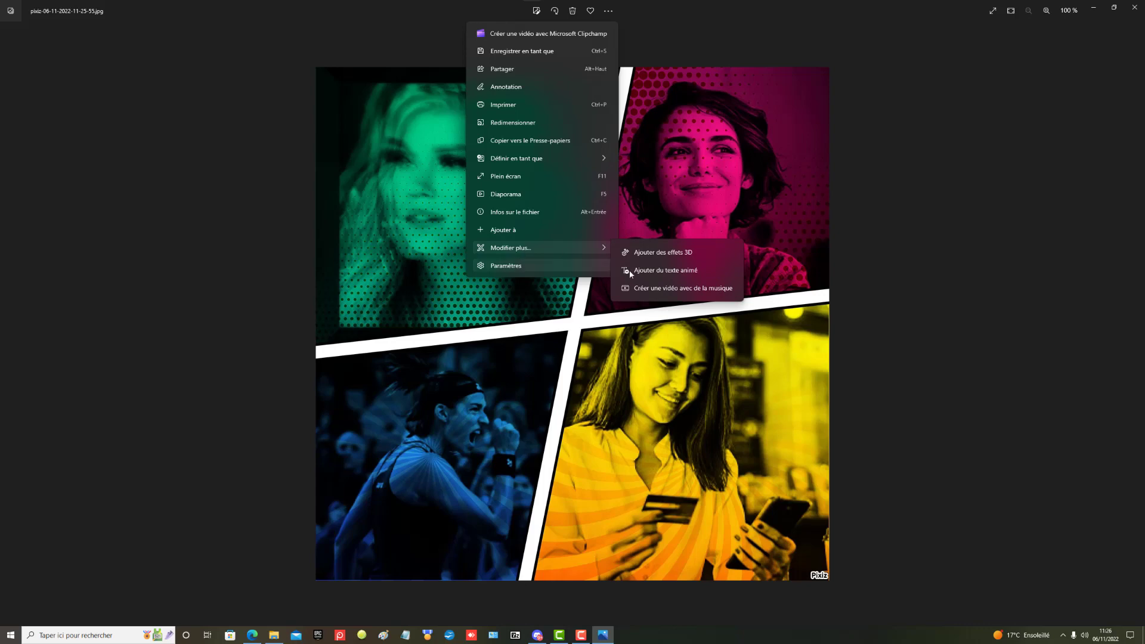
left_click(657, 270)
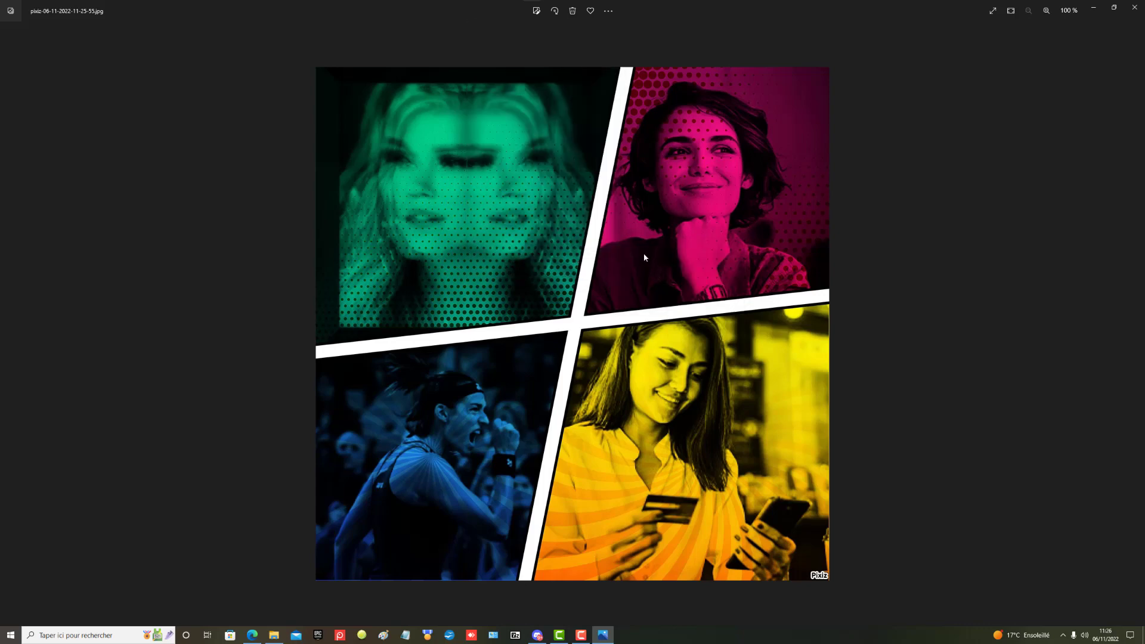
left_click(609, 13)
mouse_move(610, 251)
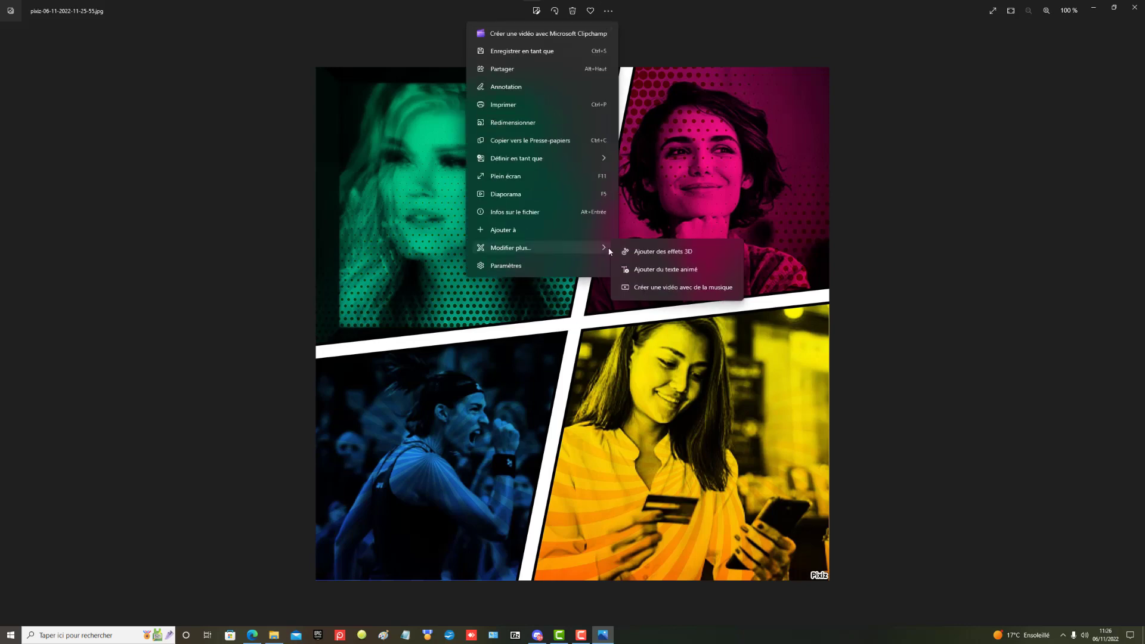
left_click(656, 270)
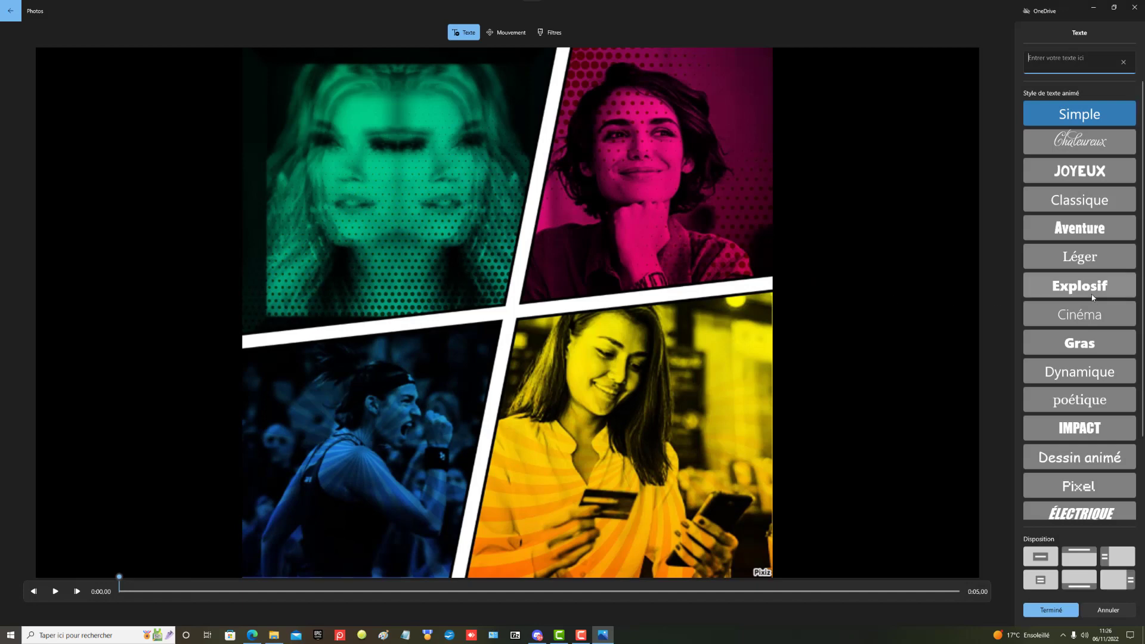
Choose the Explosif animated text style and enter PopArt as the text over the collage
scroll(1090, 381, "down", 2)
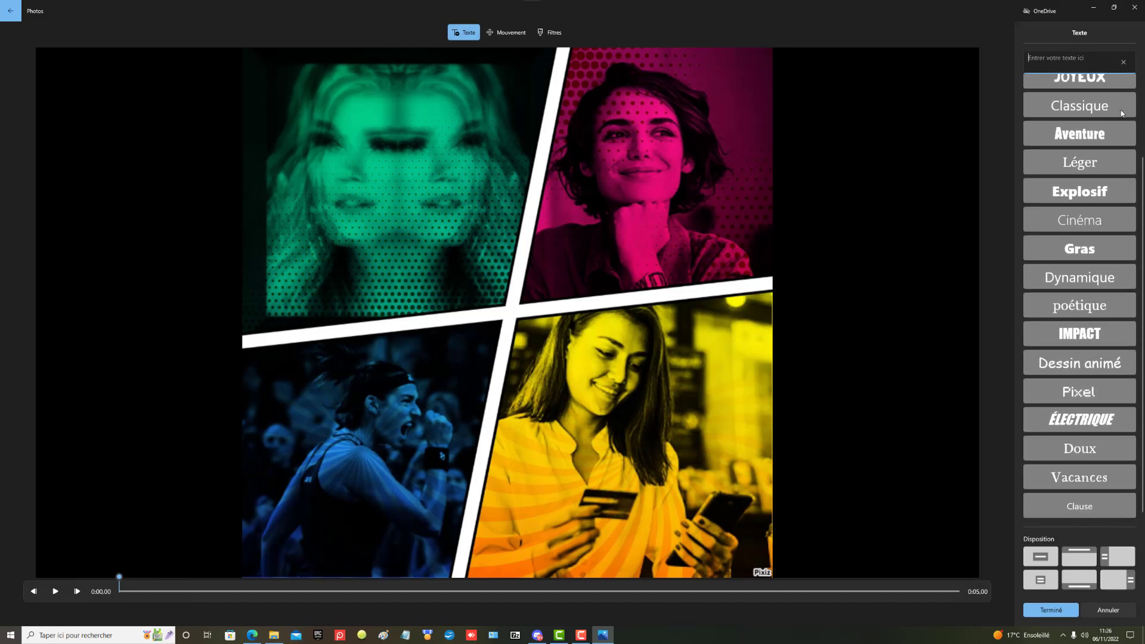
left_click(1100, 191)
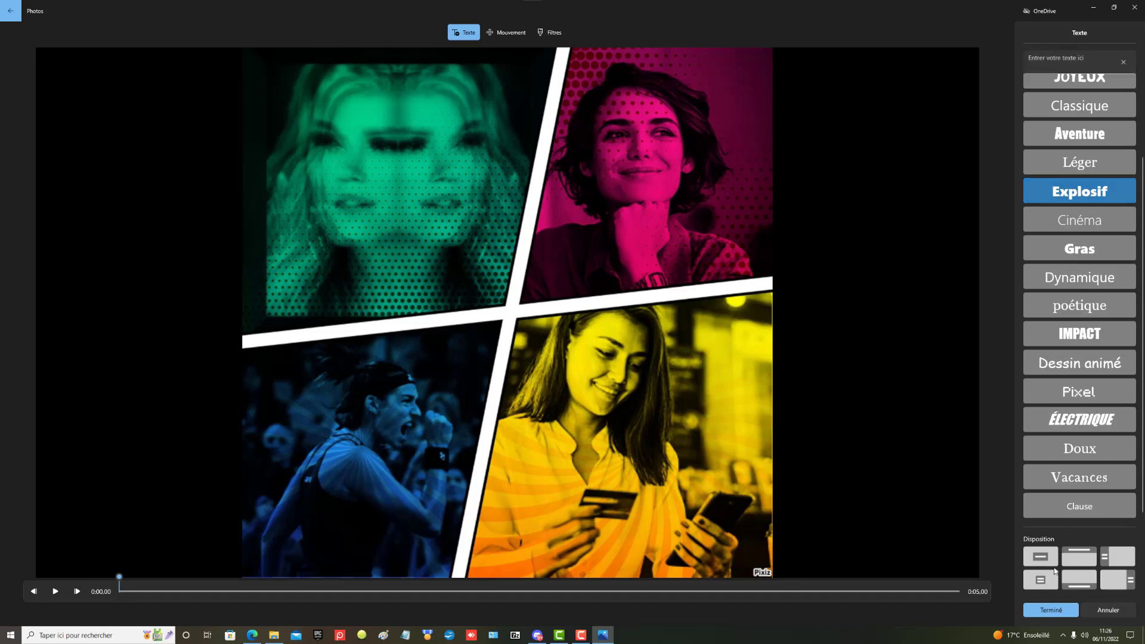
left_click(1060, 59)
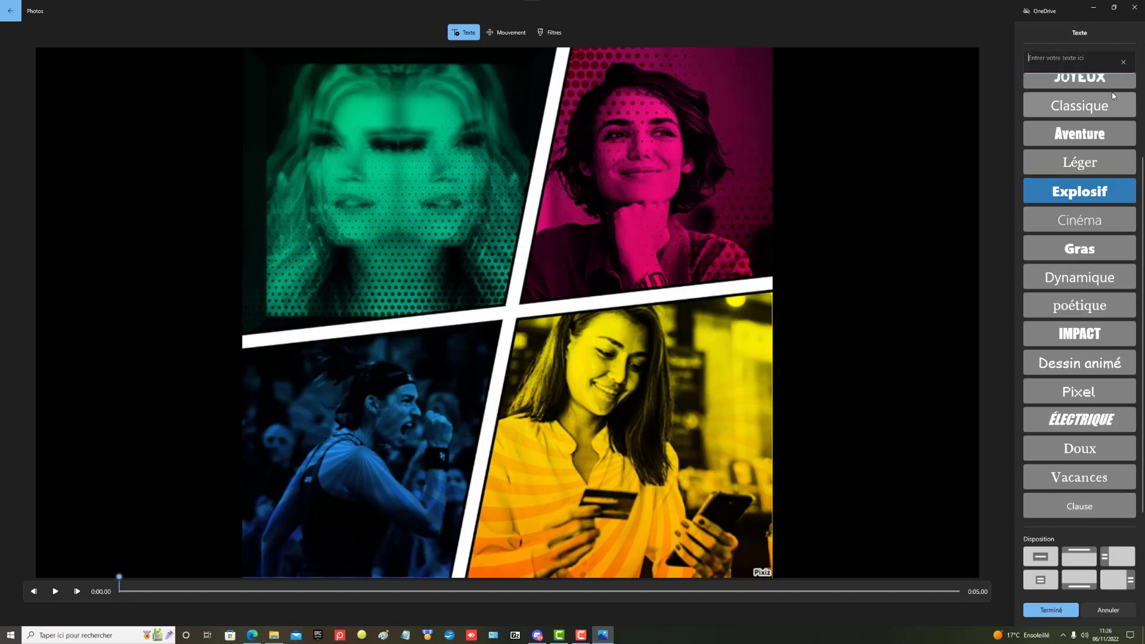
type("PopA")
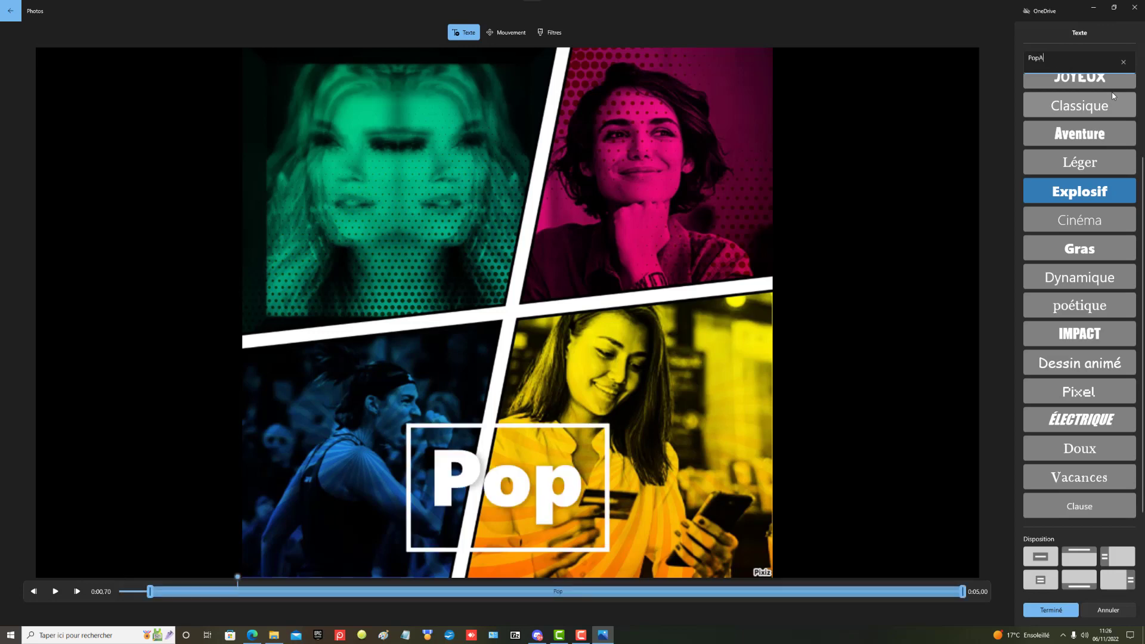
type("rt")
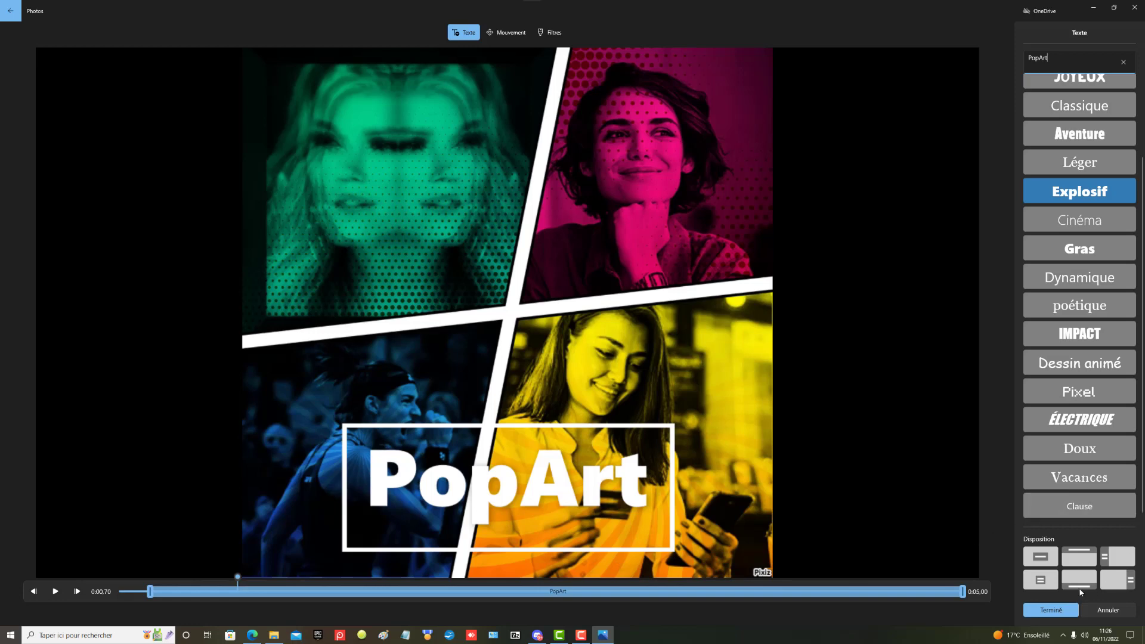
Finish the animated collage and export it as a Haute 1 080 pixels video to the Screenpresso images folder, keeping the suggested file name
left_click(1051, 610)
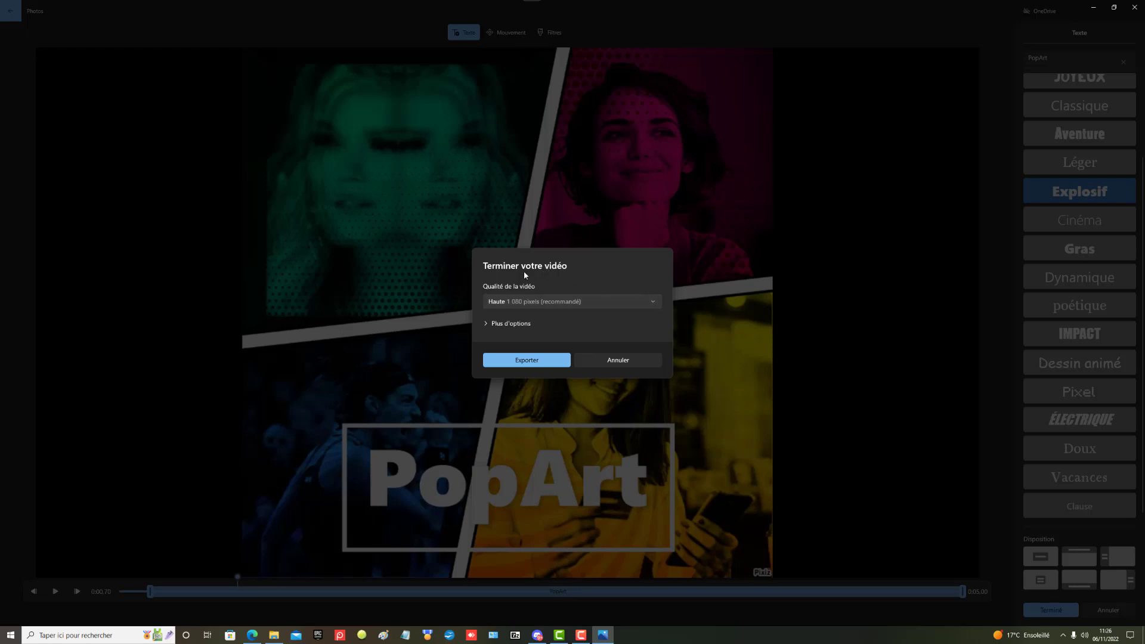
left_click(652, 302)
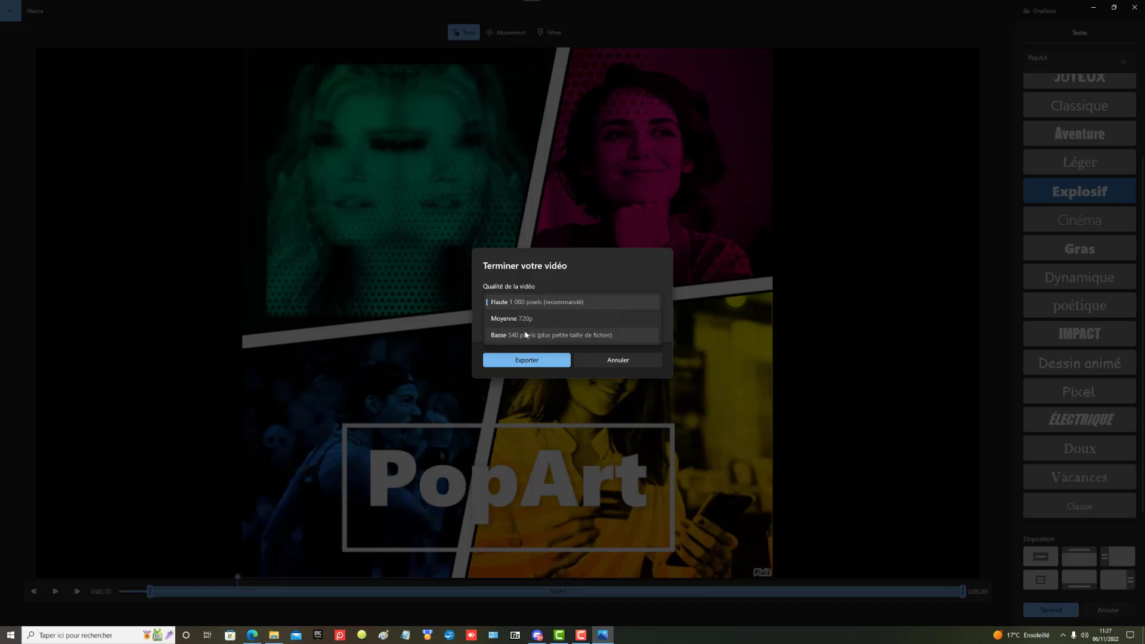
left_click(577, 306)
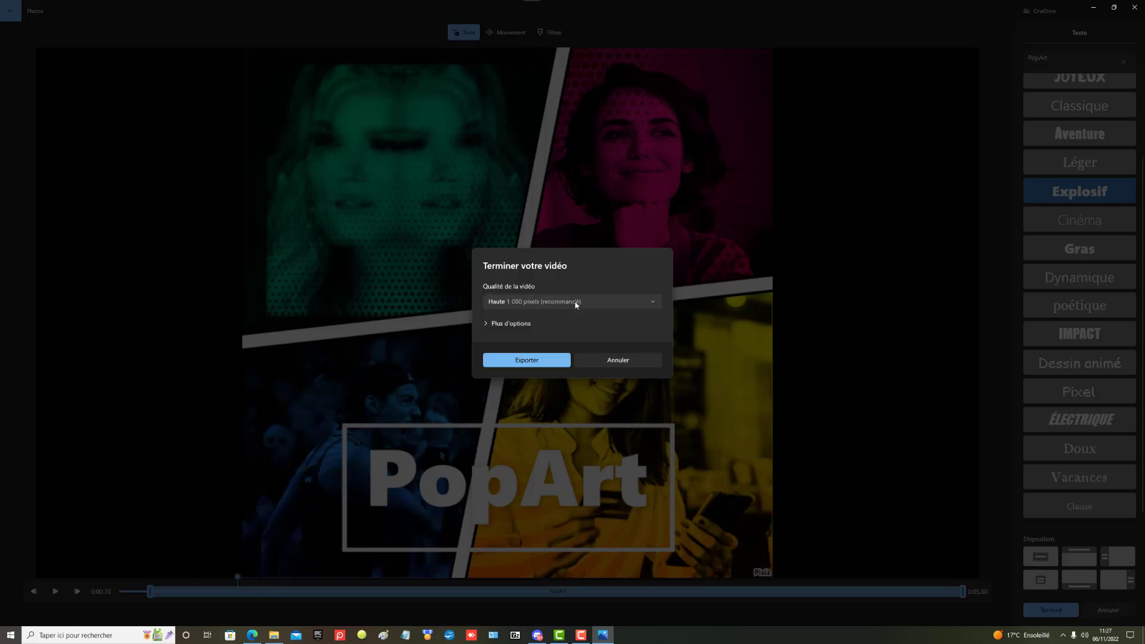
left_click(541, 364)
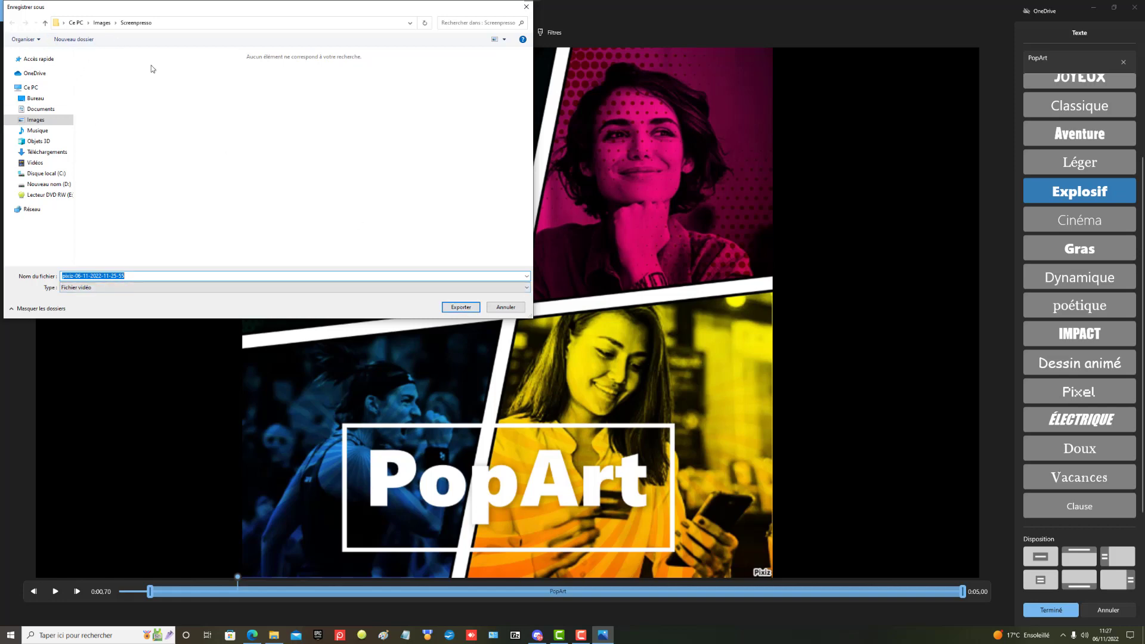
left_click(463, 308)
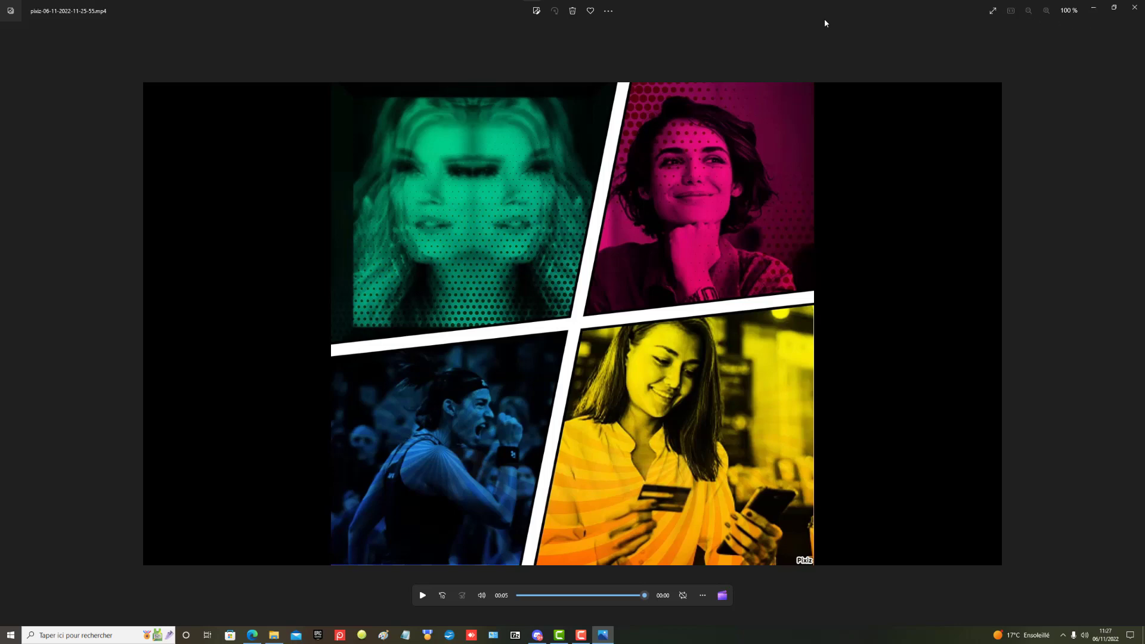
Add the exported video to a new video with music creation named PopArt
left_click(609, 11)
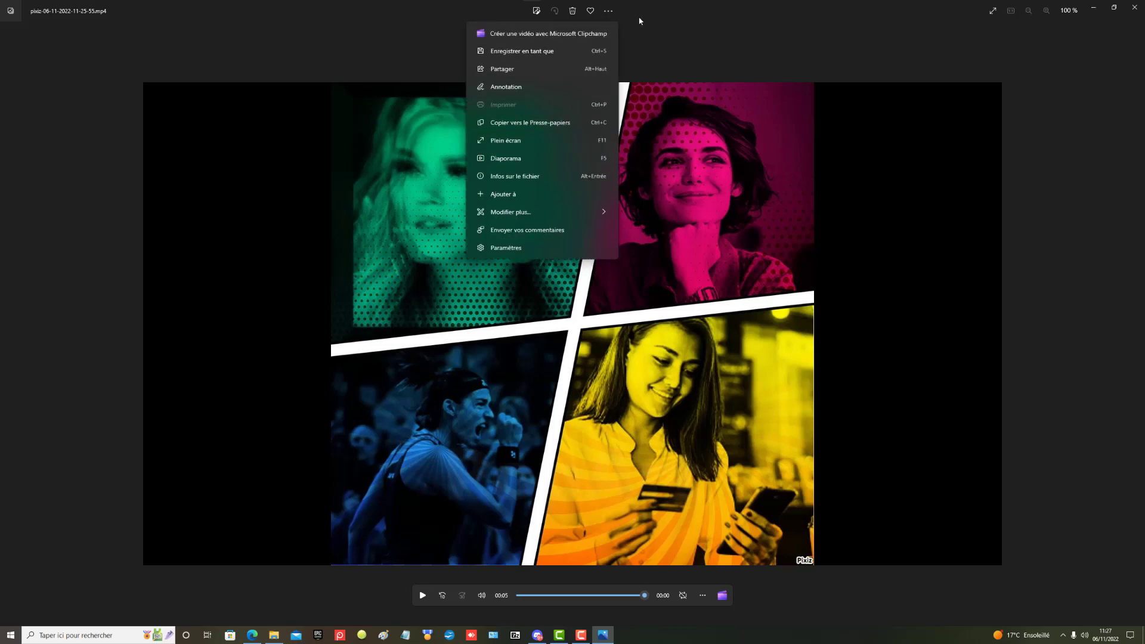
mouse_move(534, 212)
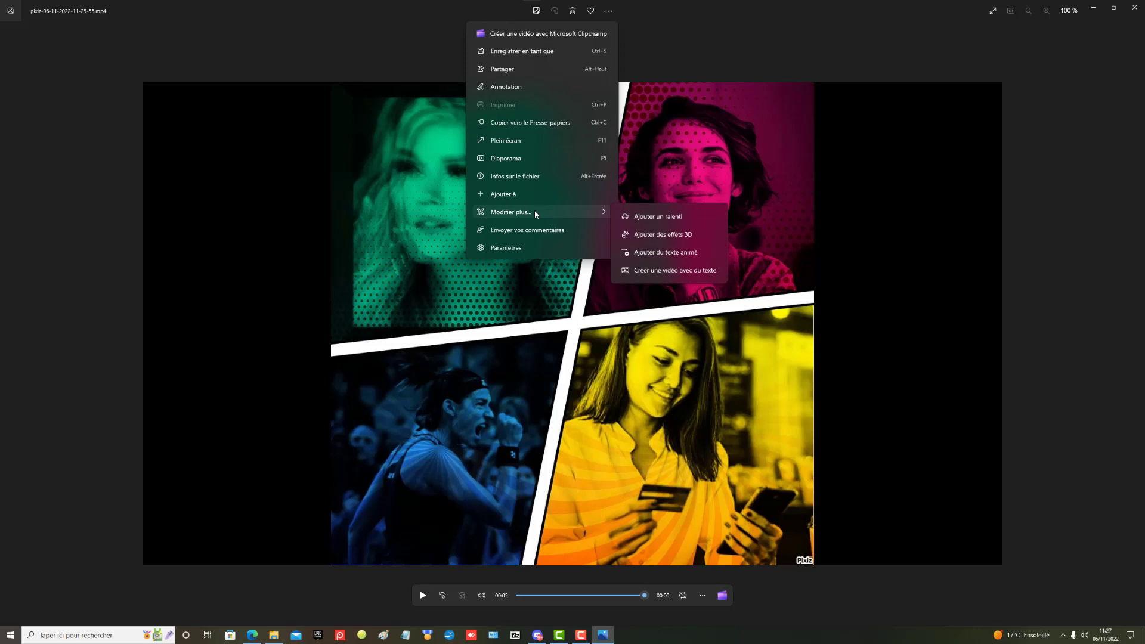
left_click(565, 195)
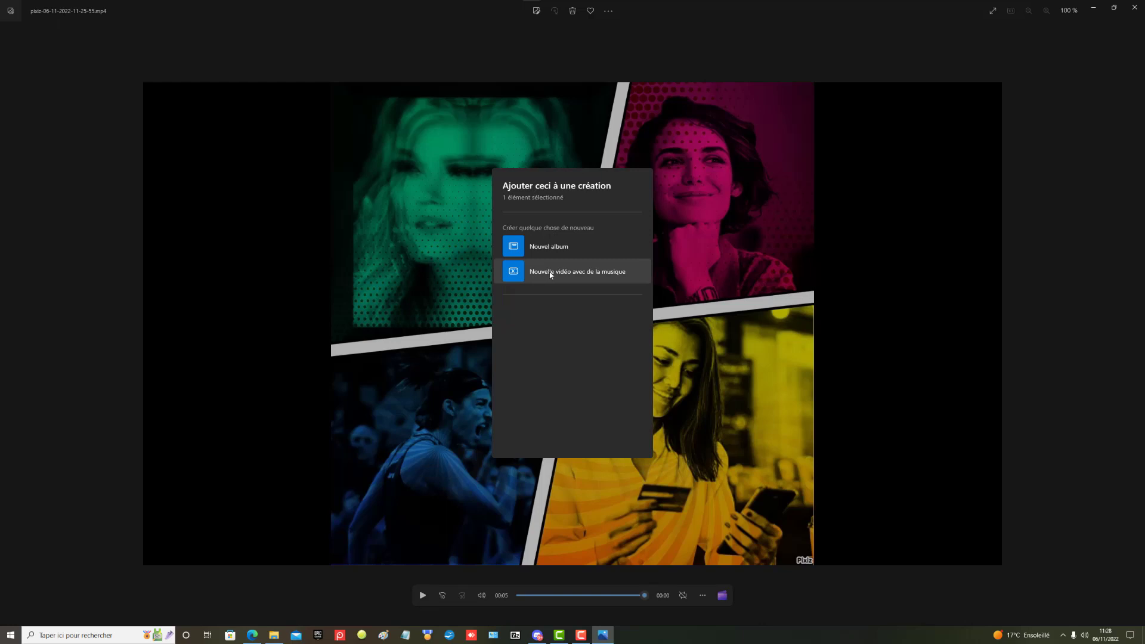
left_click(568, 275)
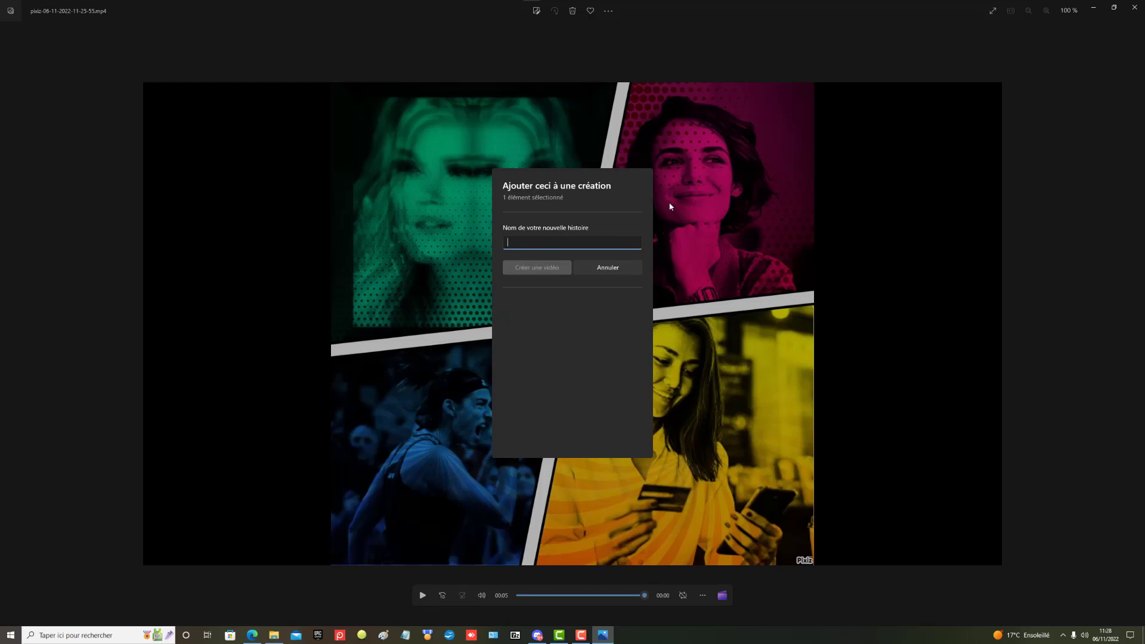
type("Po")
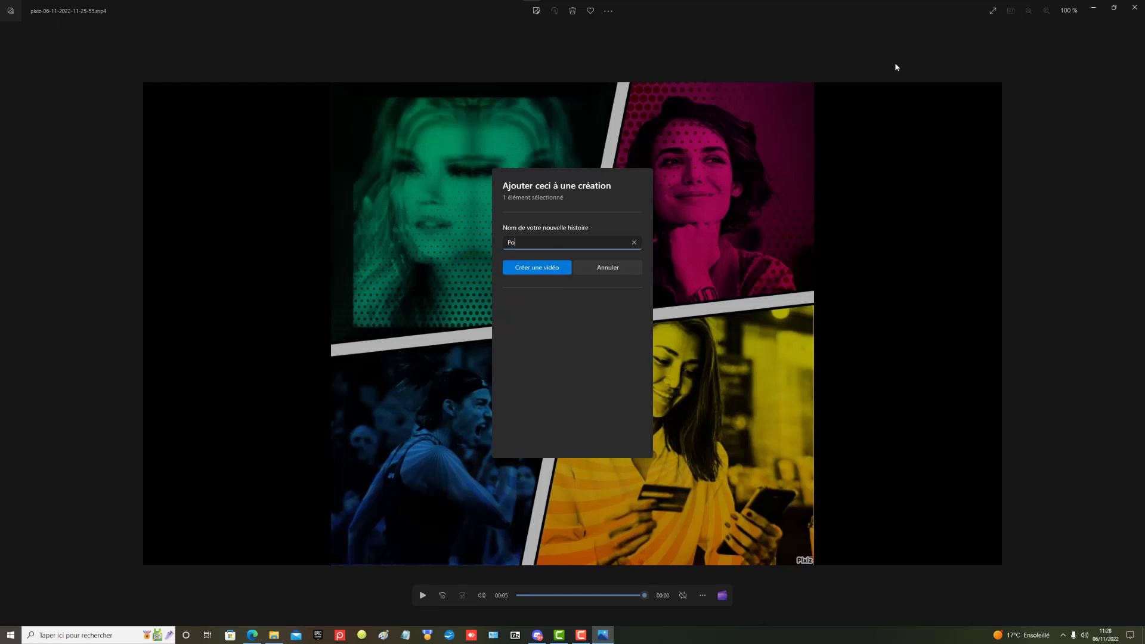
type("pArt")
left_click(546, 266)
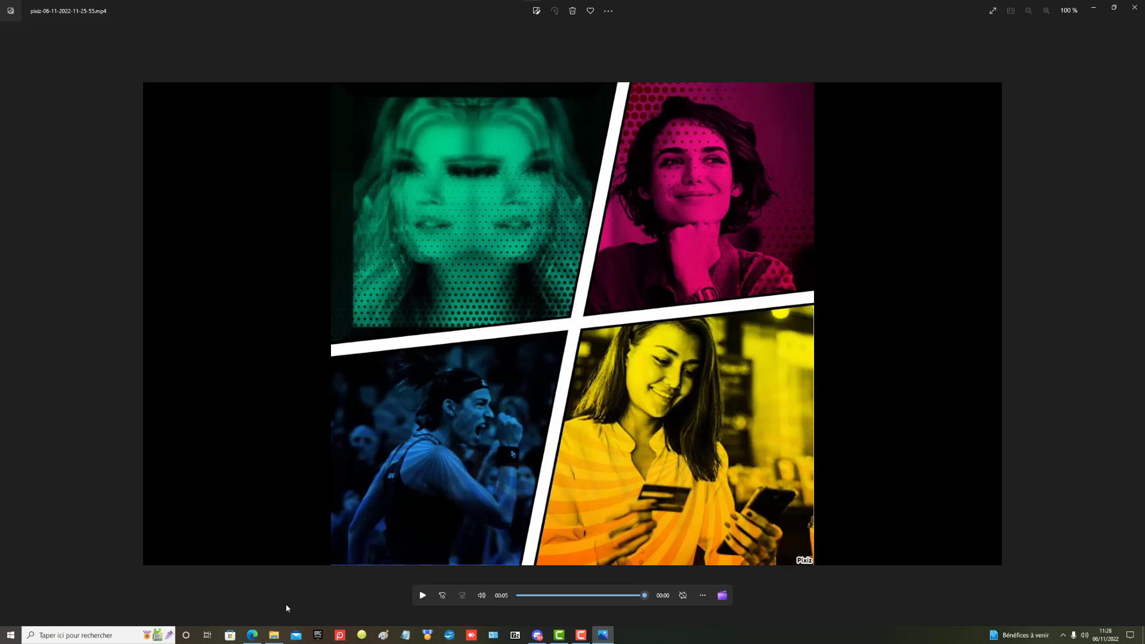
Look through the Screenpresso images folder for the PopArt video and return to the exported video in Photos
left_click(274, 635)
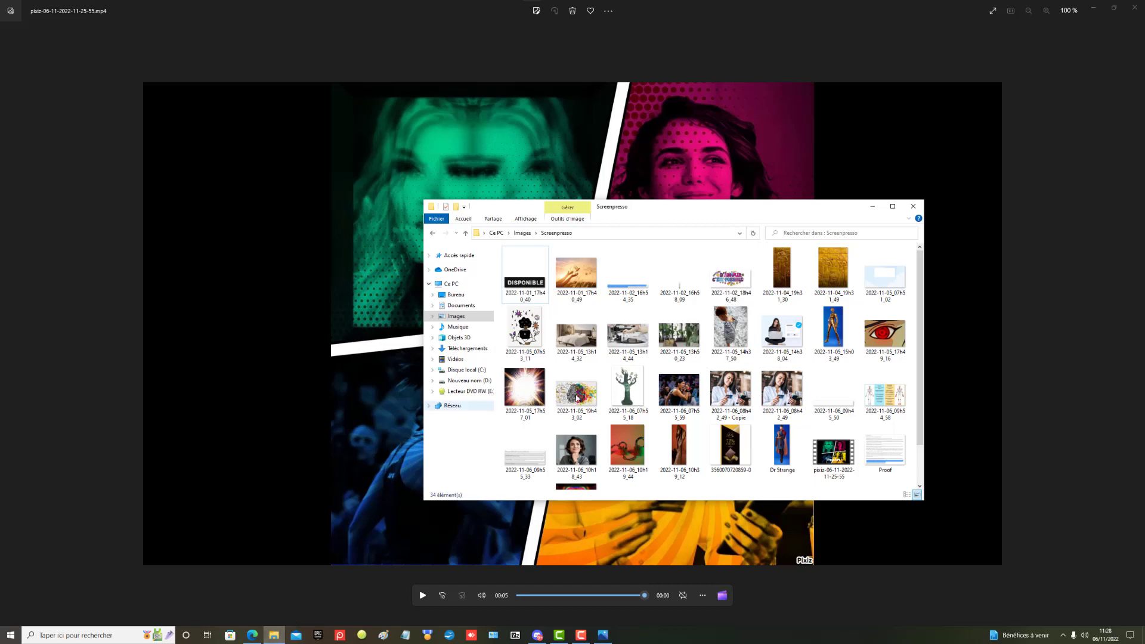
scroll(837, 363, "down", 1)
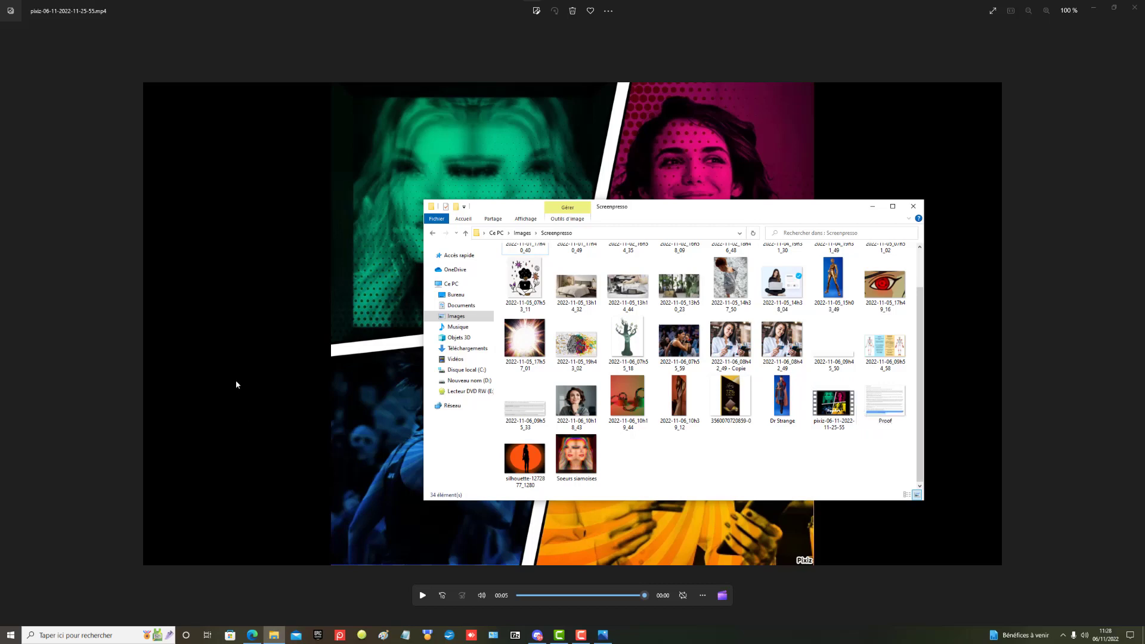
left_click(259, 352)
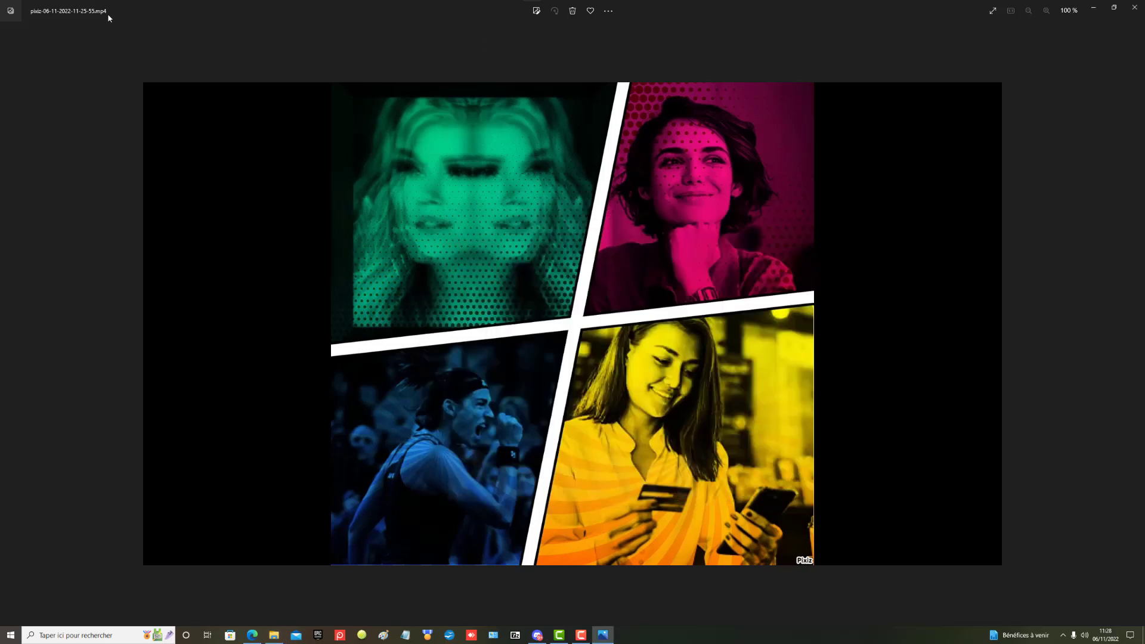
left_click(613, 11)
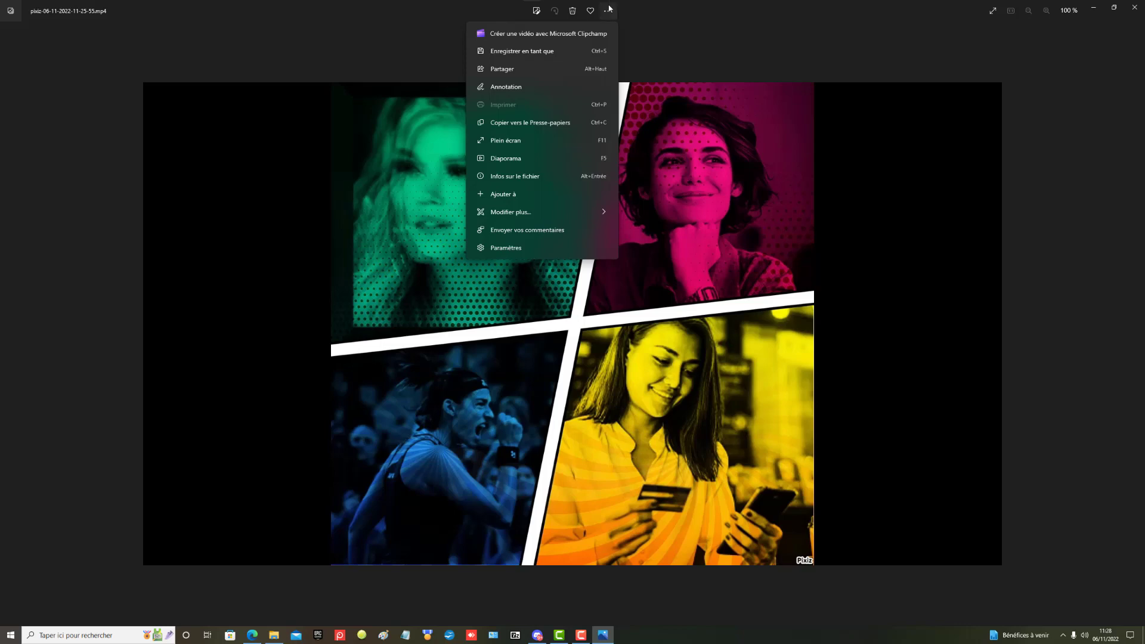
Look through the Downloads folder and its Video subfolder for the PopArt video, and close the file explorer
left_click(273, 635)
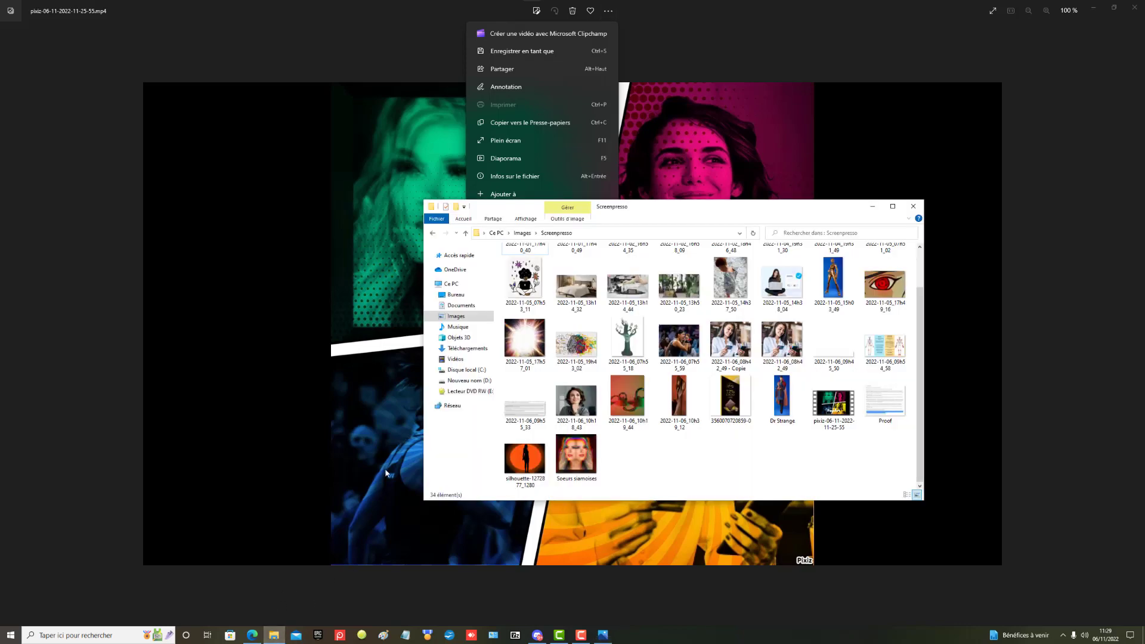
left_click(468, 348)
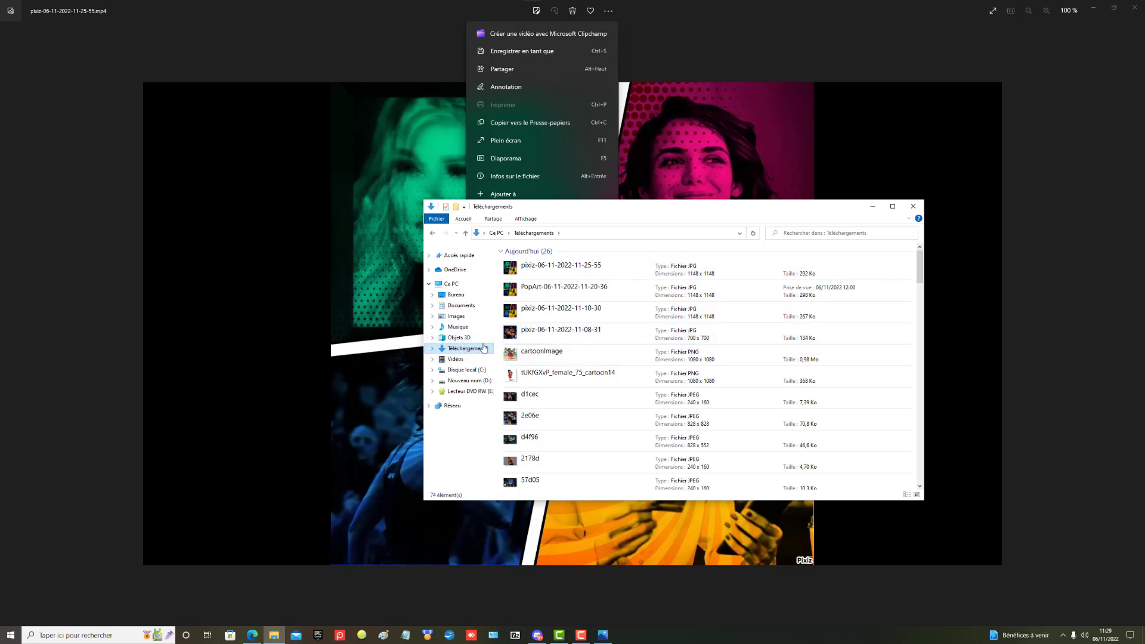
scroll(541, 431, "down", 5)
scroll(541, 429, "down", 5)
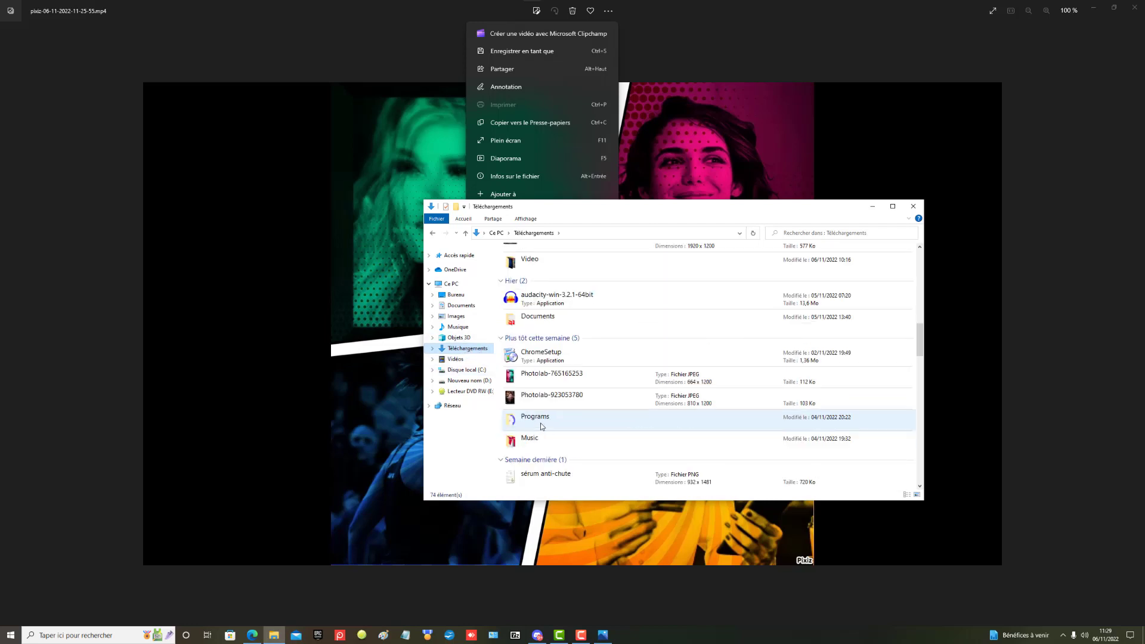
scroll(543, 424, "down", 5)
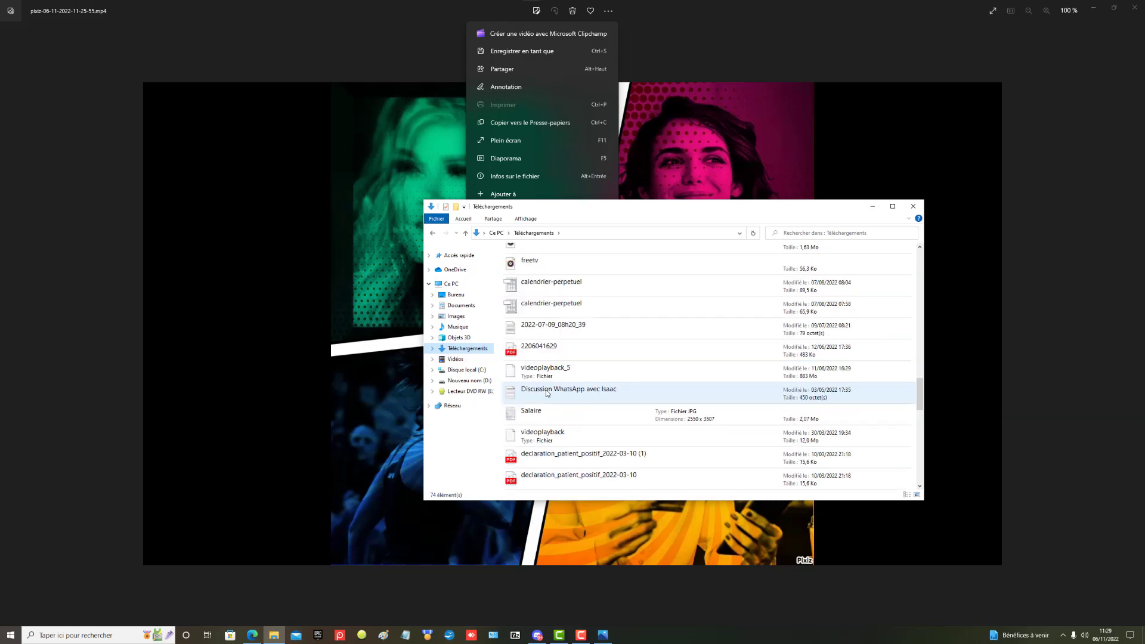
scroll(547, 388, "up", 4)
scroll(548, 388, "up", 3)
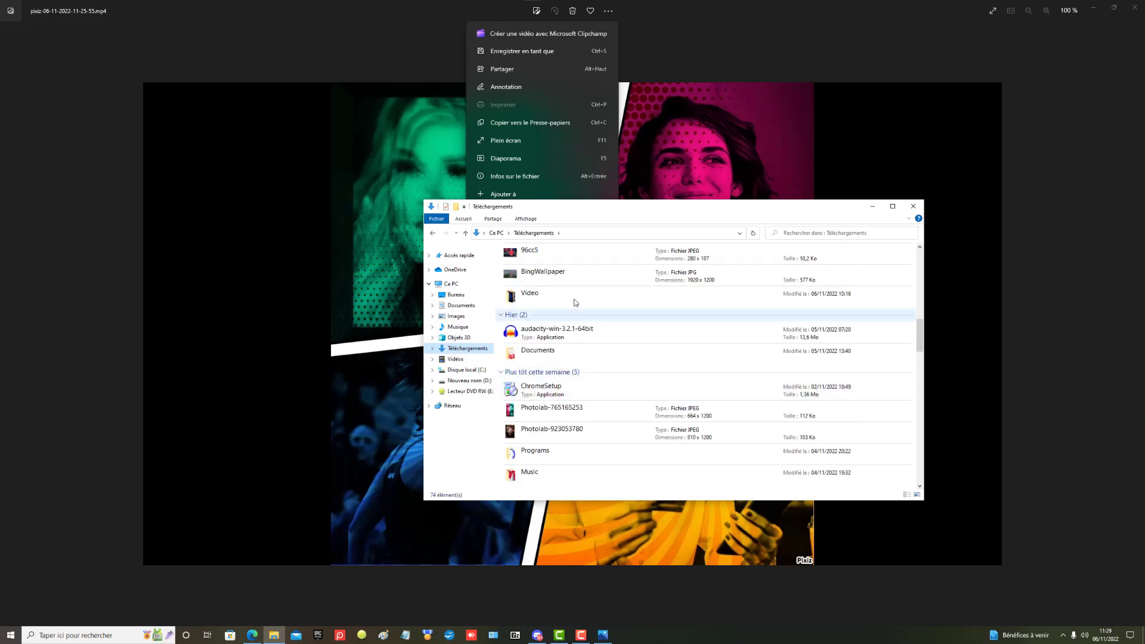
double_click(562, 303)
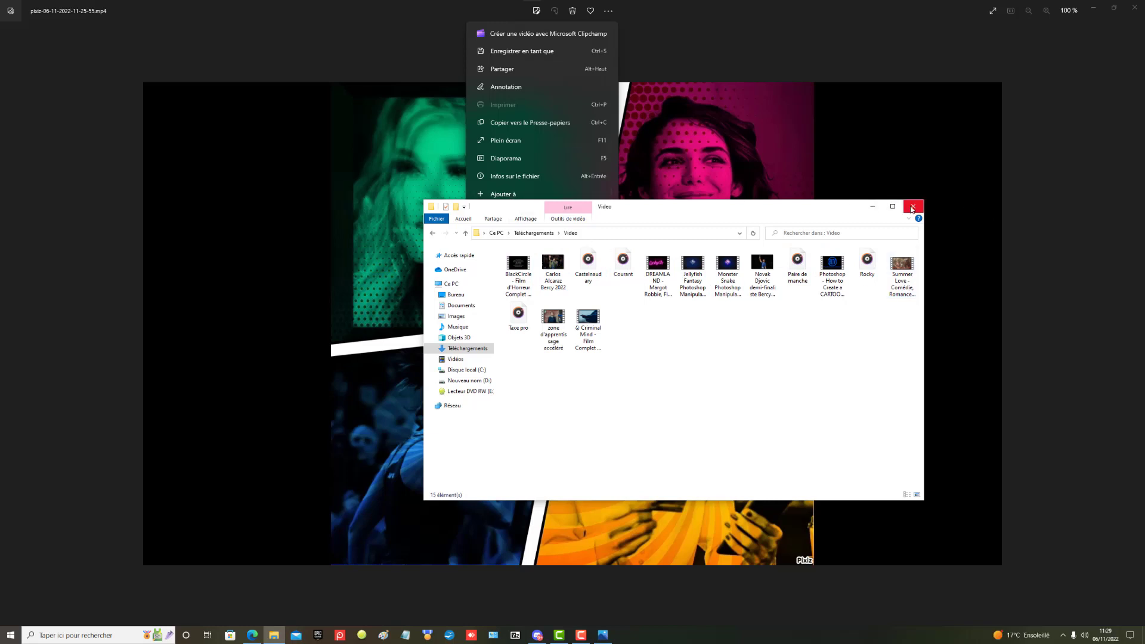
left_click(911, 206)
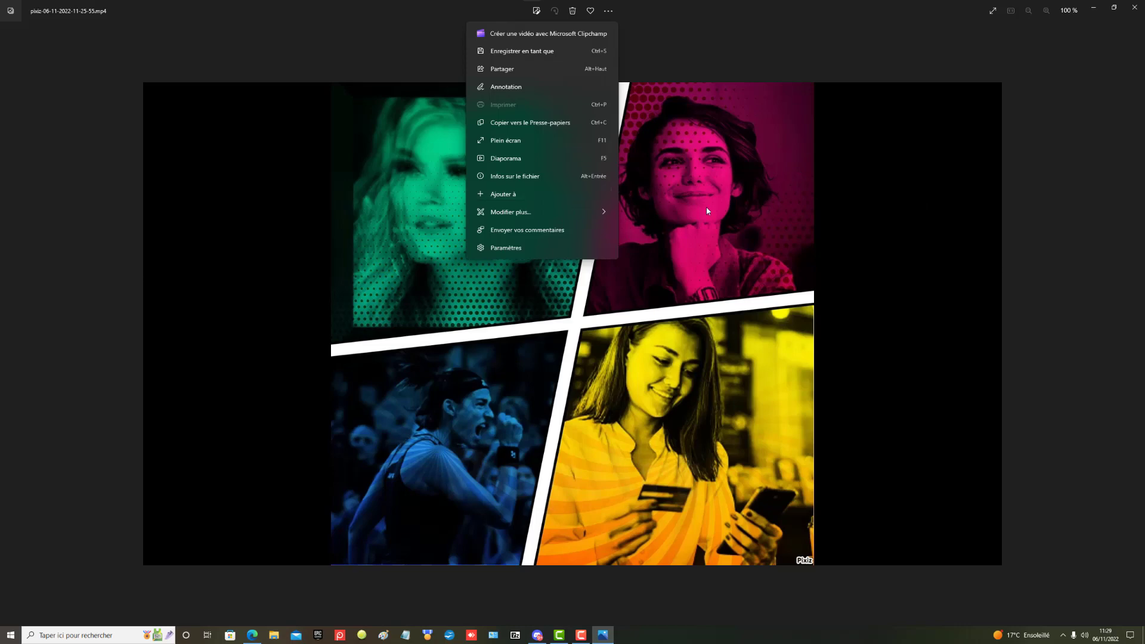
Set the exported video's date to 5 octobre 2021 in its file information, and close the video
left_click(532, 178)
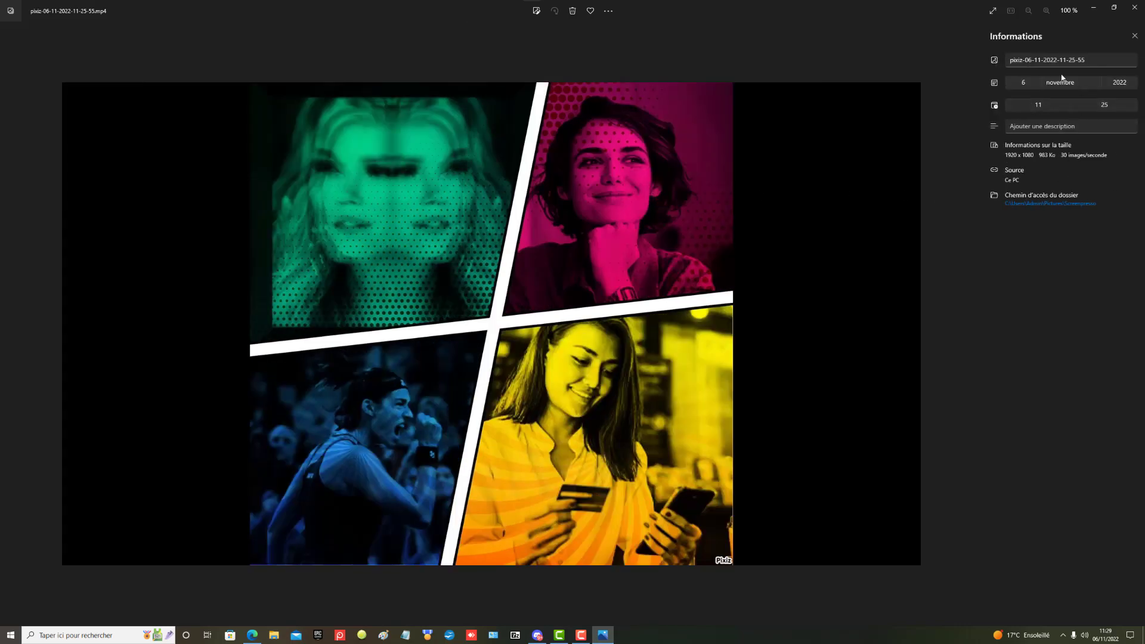
left_click(1027, 84)
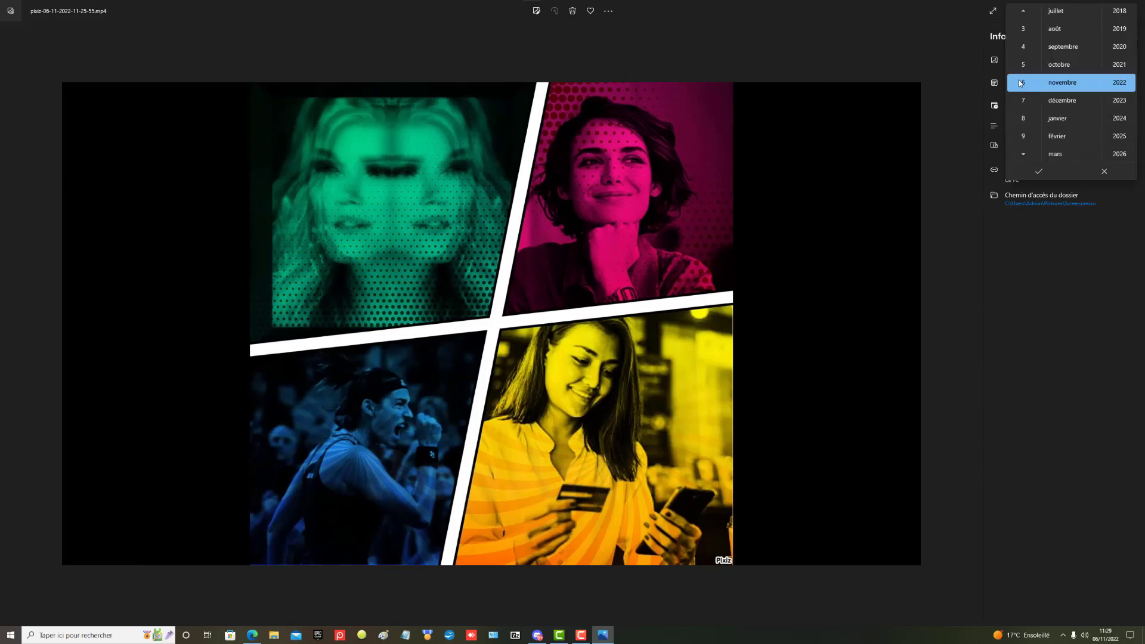
left_click(1059, 65)
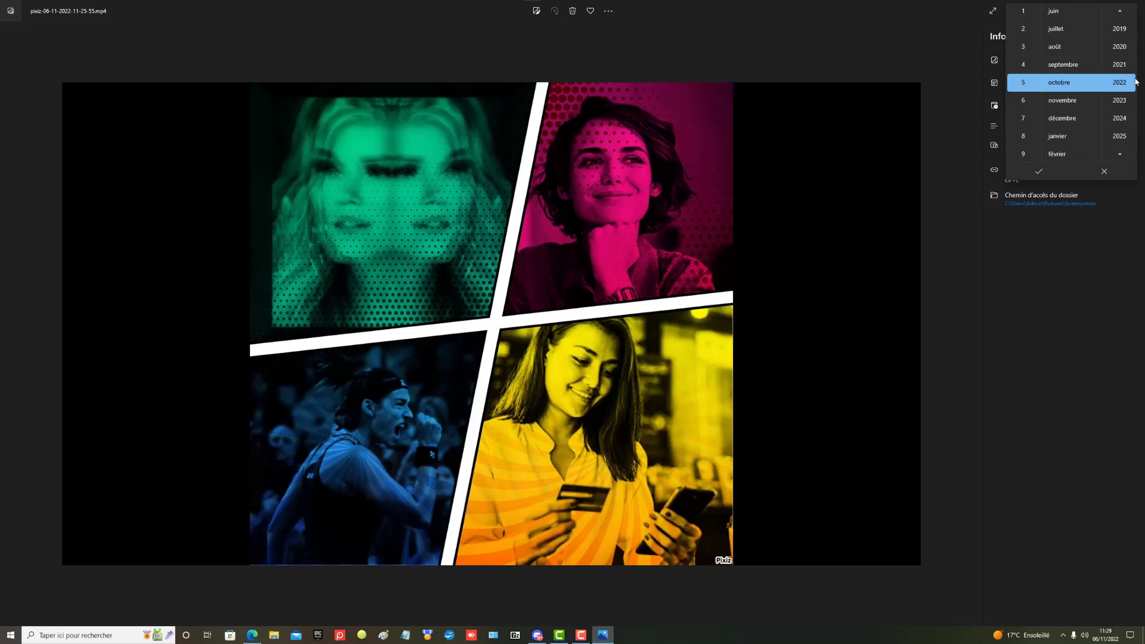
left_click(1121, 67)
left_click(1057, 172)
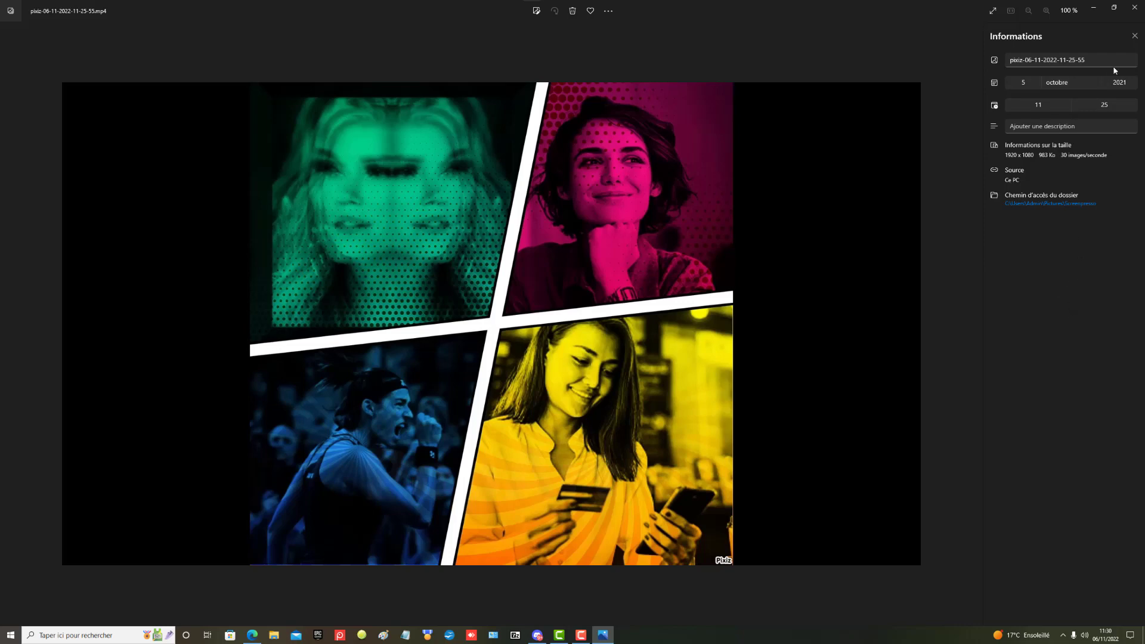
left_click(1134, 37)
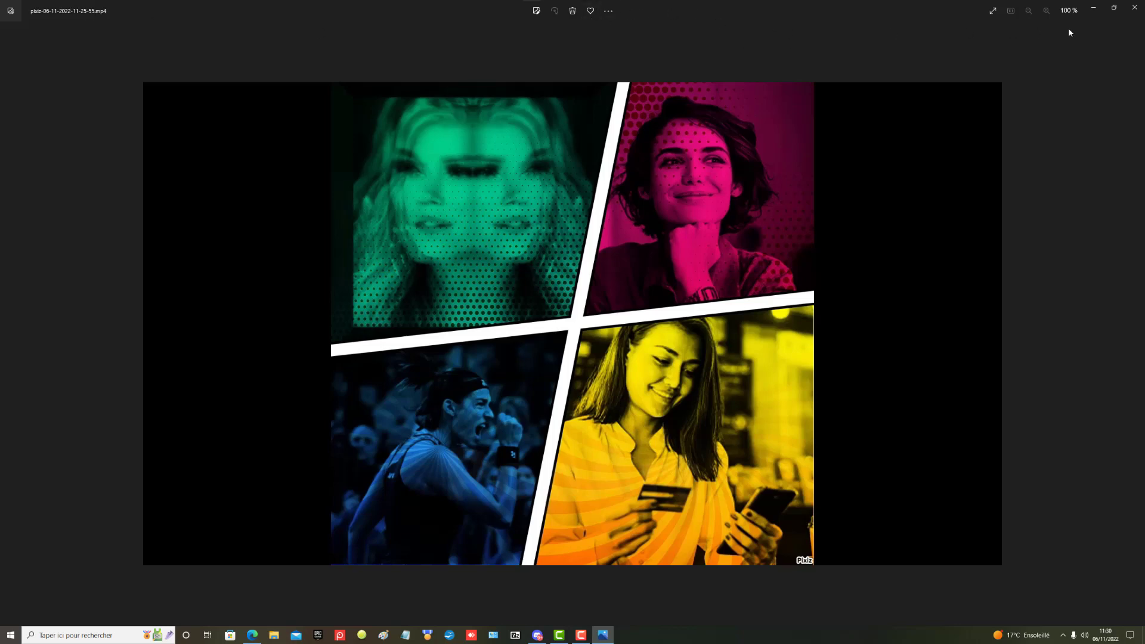
left_click(1136, 6)
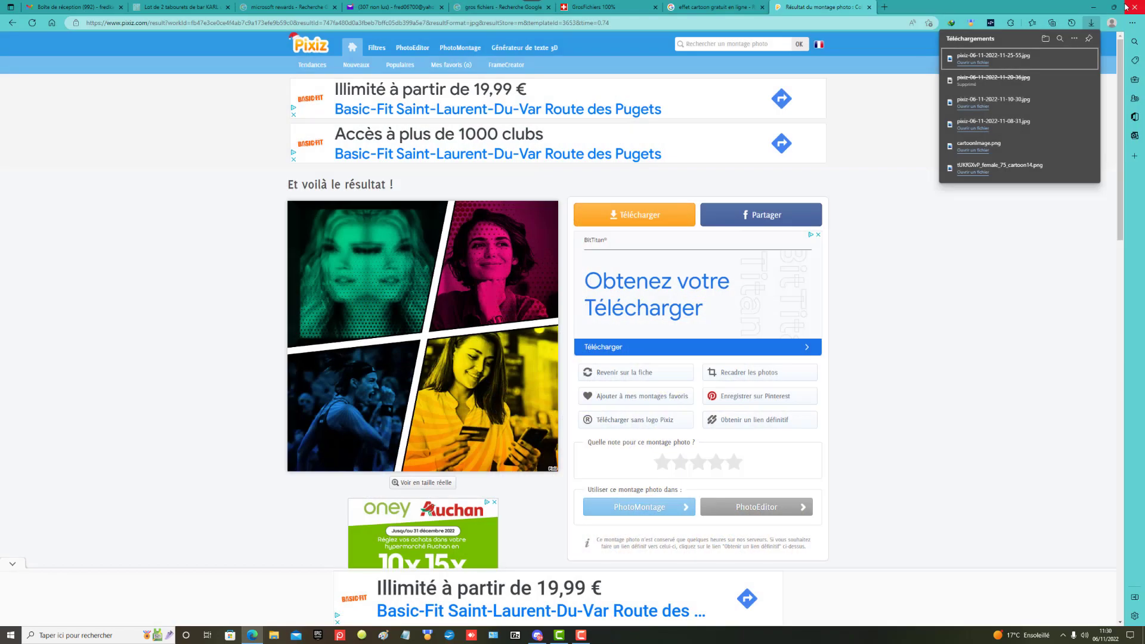
mouse_move(1000, 59)
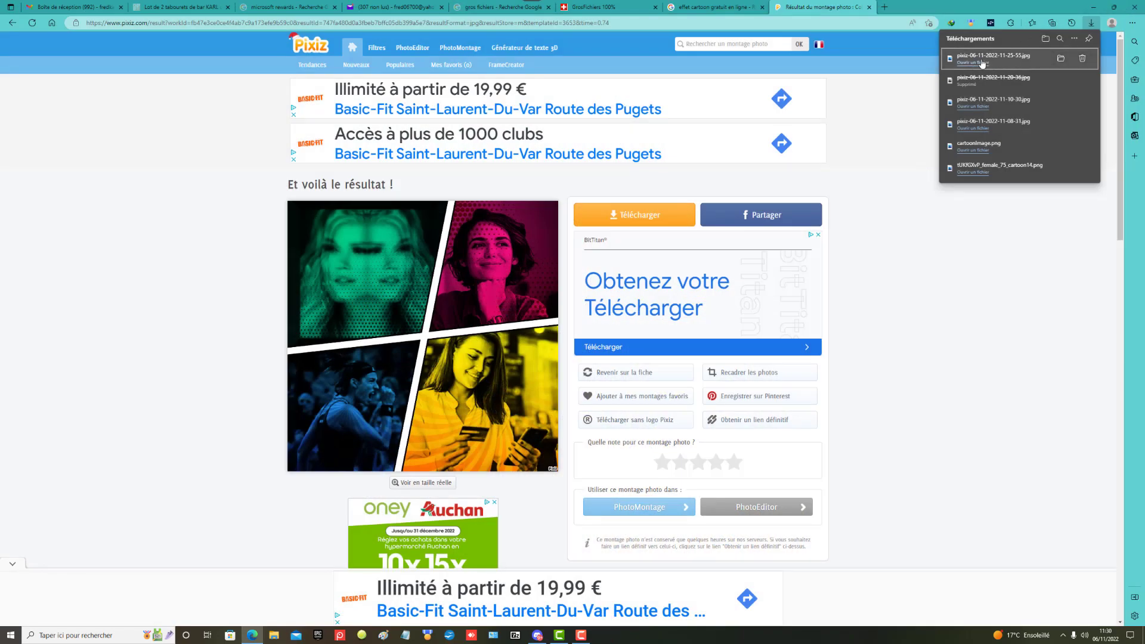
left_click(978, 64)
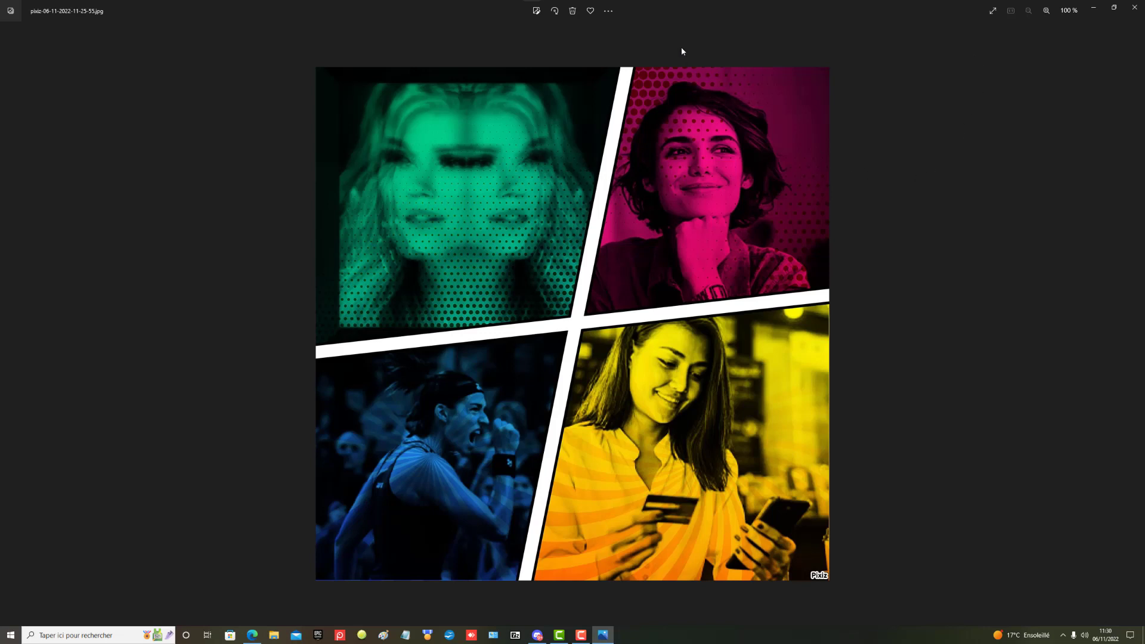
left_click(608, 10)
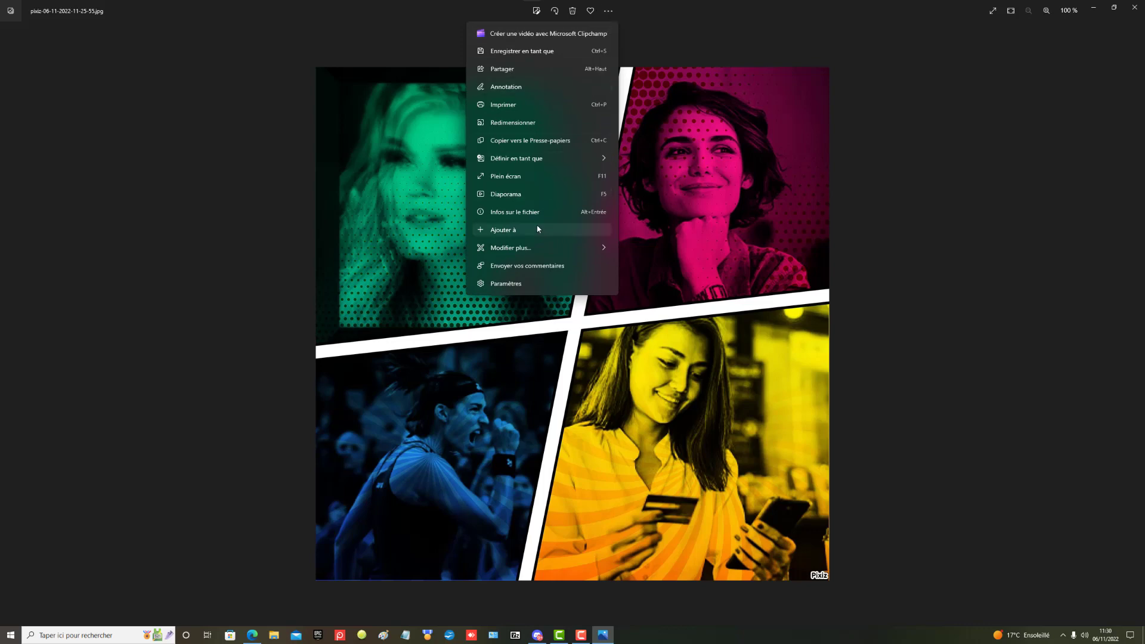
left_click(526, 211)
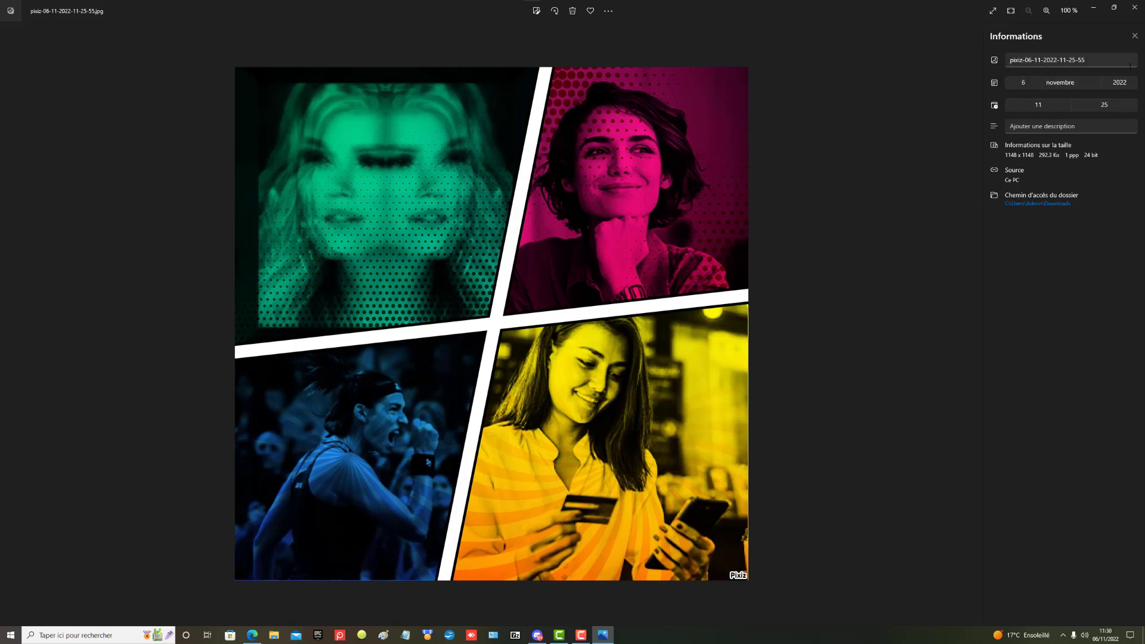
left_click(1021, 85)
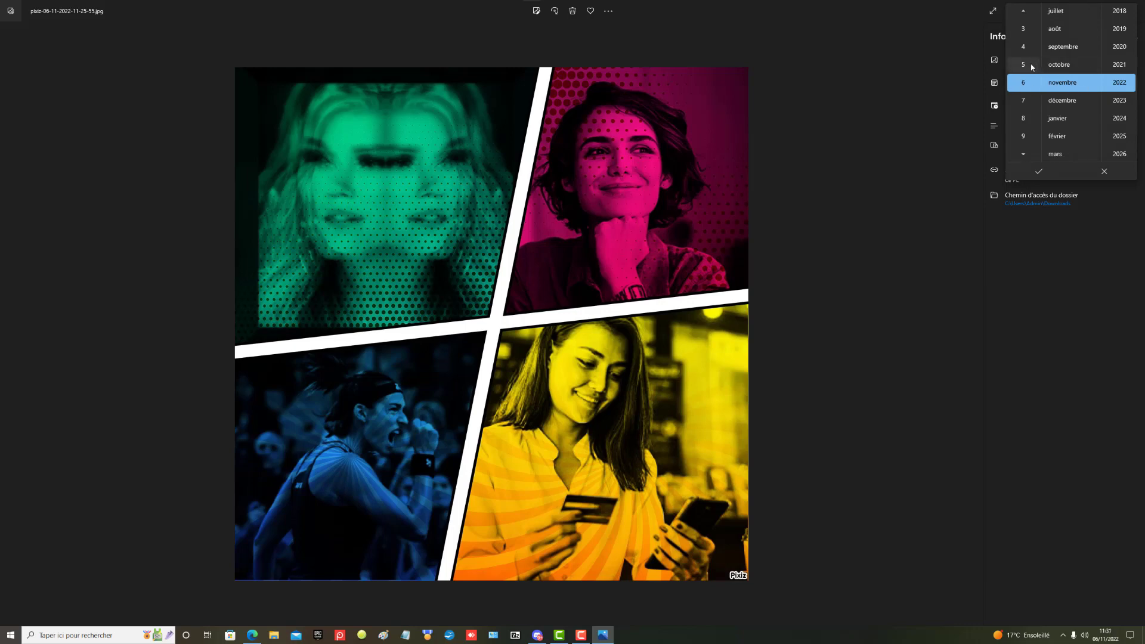
left_click(1031, 66)
left_click(1065, 64)
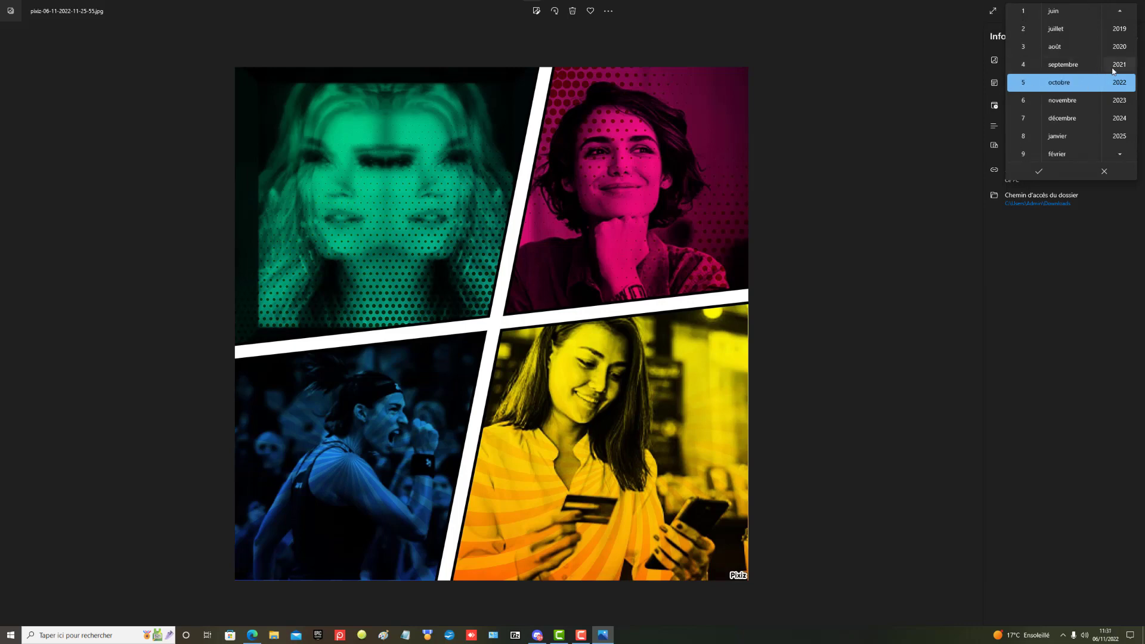
left_click(1113, 65)
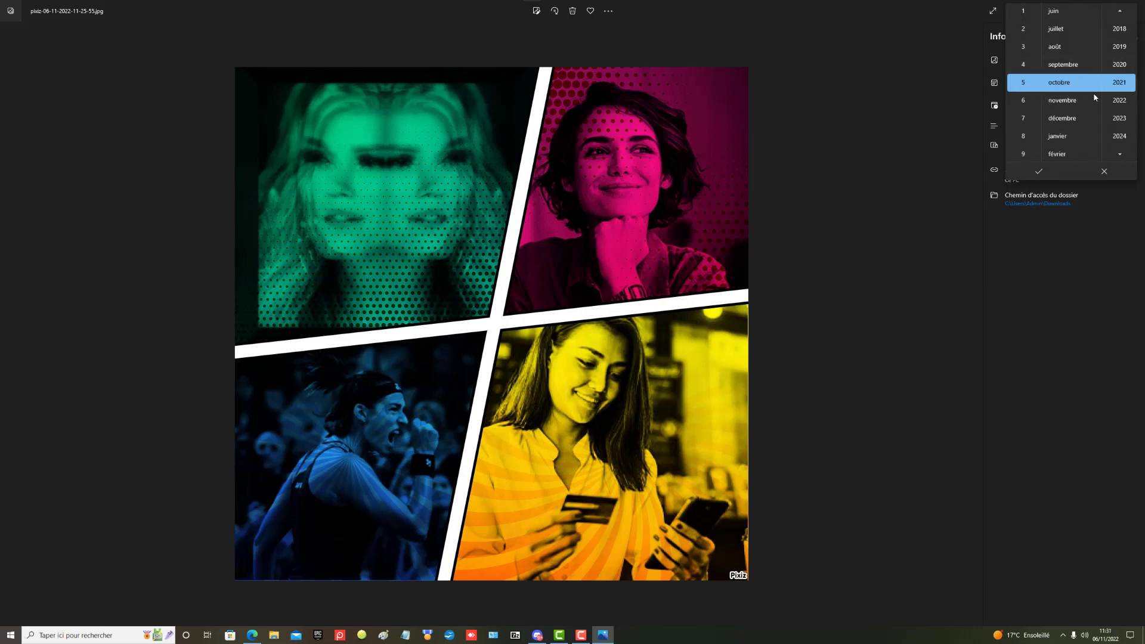
left_click(1059, 174)
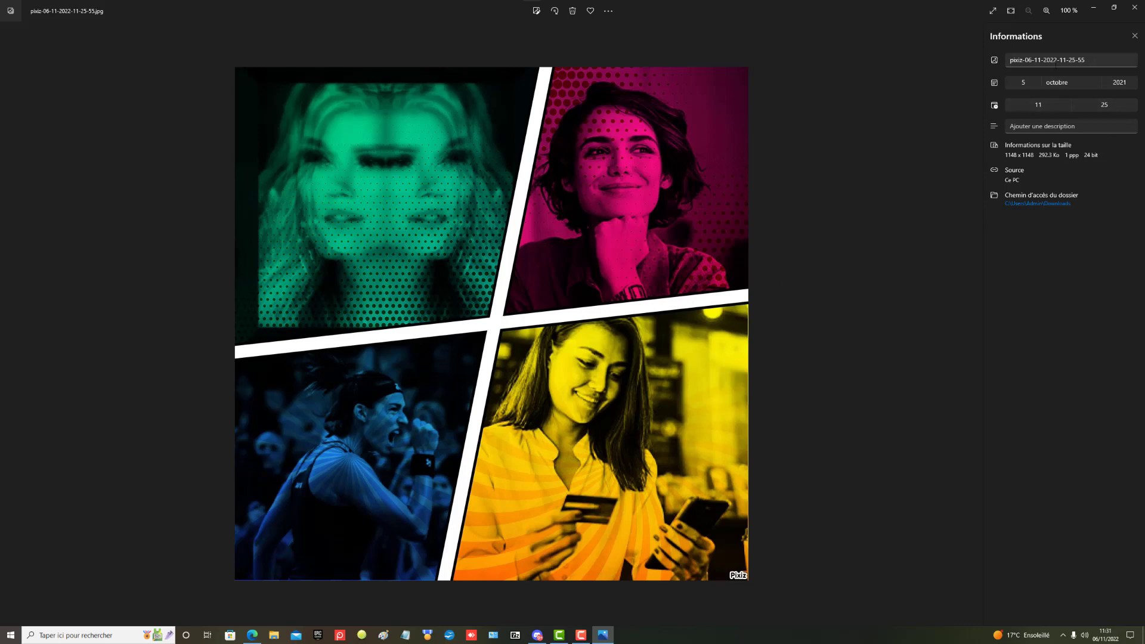
left_click(1016, 60)
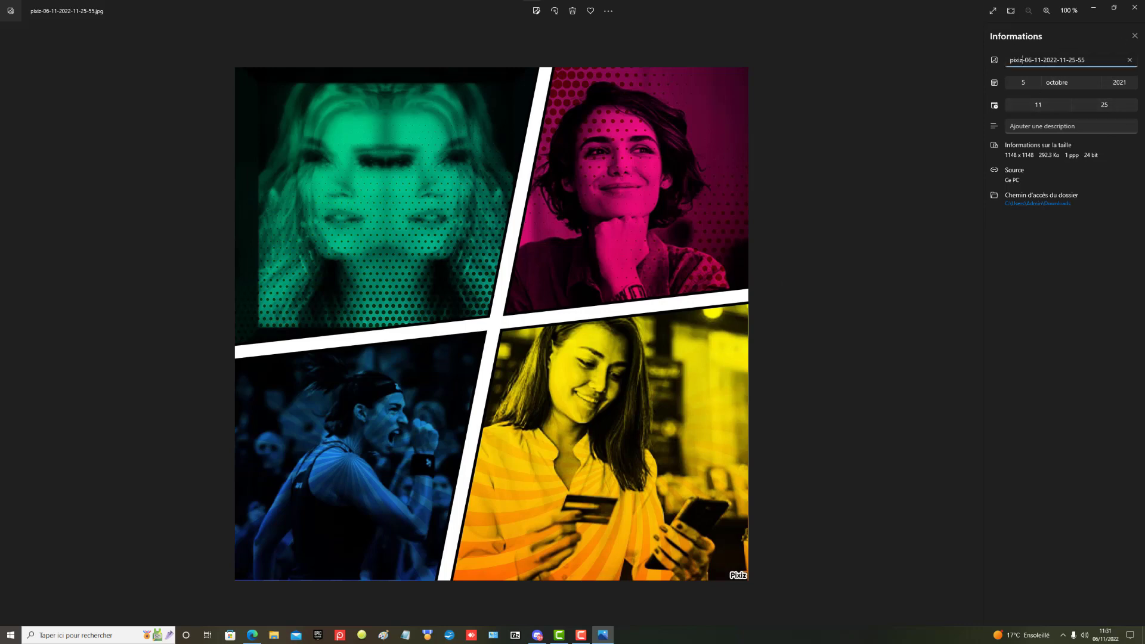
double_click(1016, 60)
type("popArt")
key("Return")
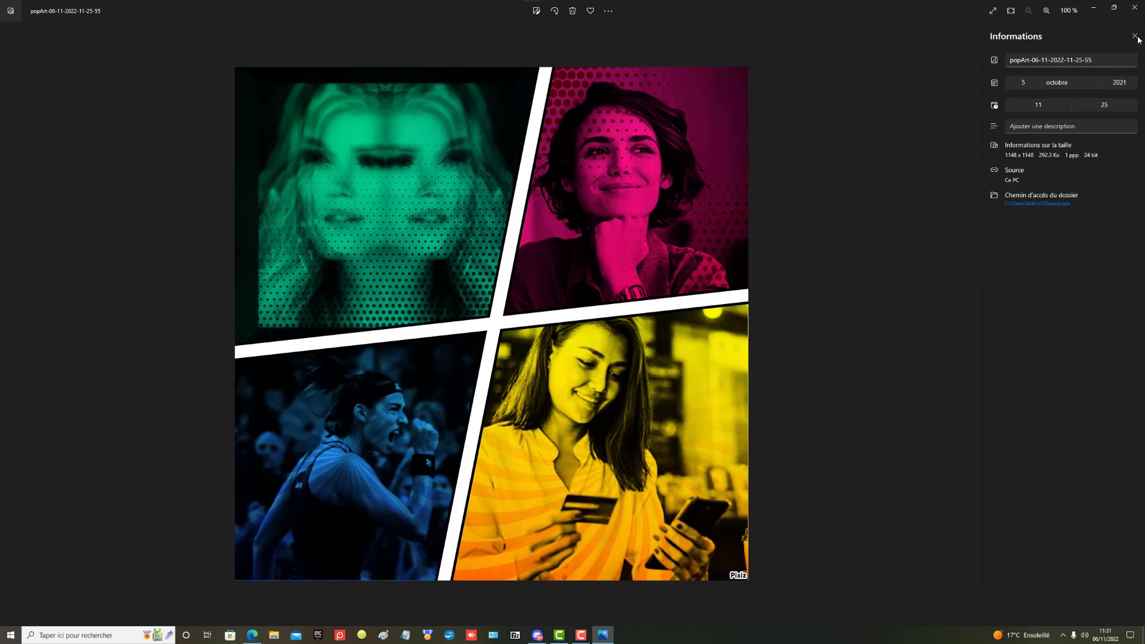
Save a .jpg copy of the collage to the Screenpresso images folder under the suggested name, and close the image
left_click(609, 11)
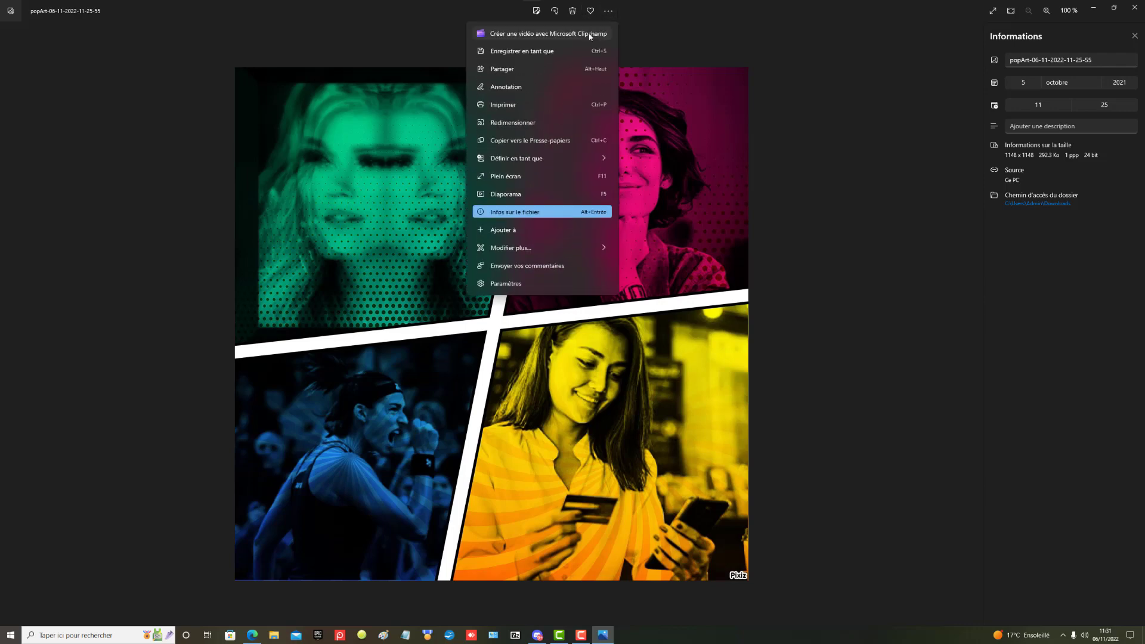
left_click(558, 52)
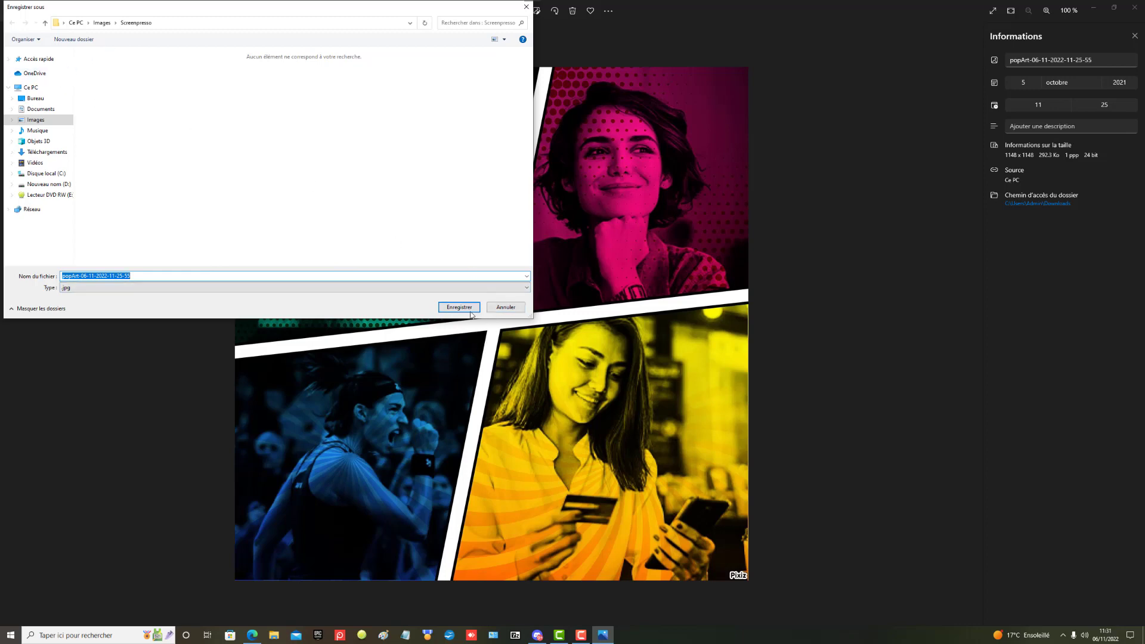
left_click(470, 311)
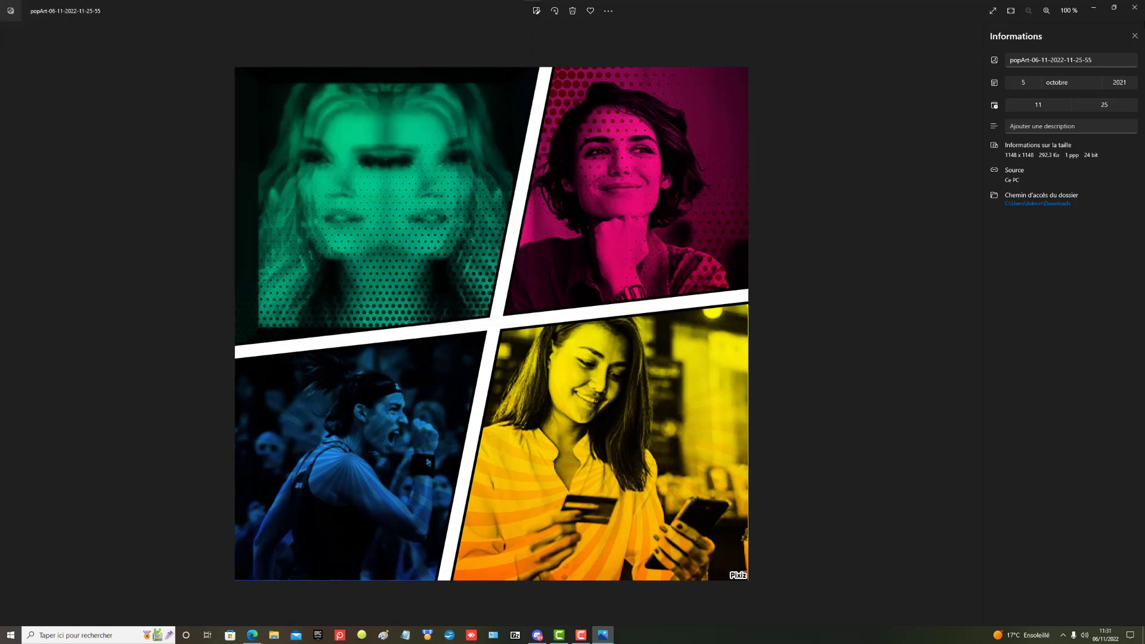
left_click(1135, 36)
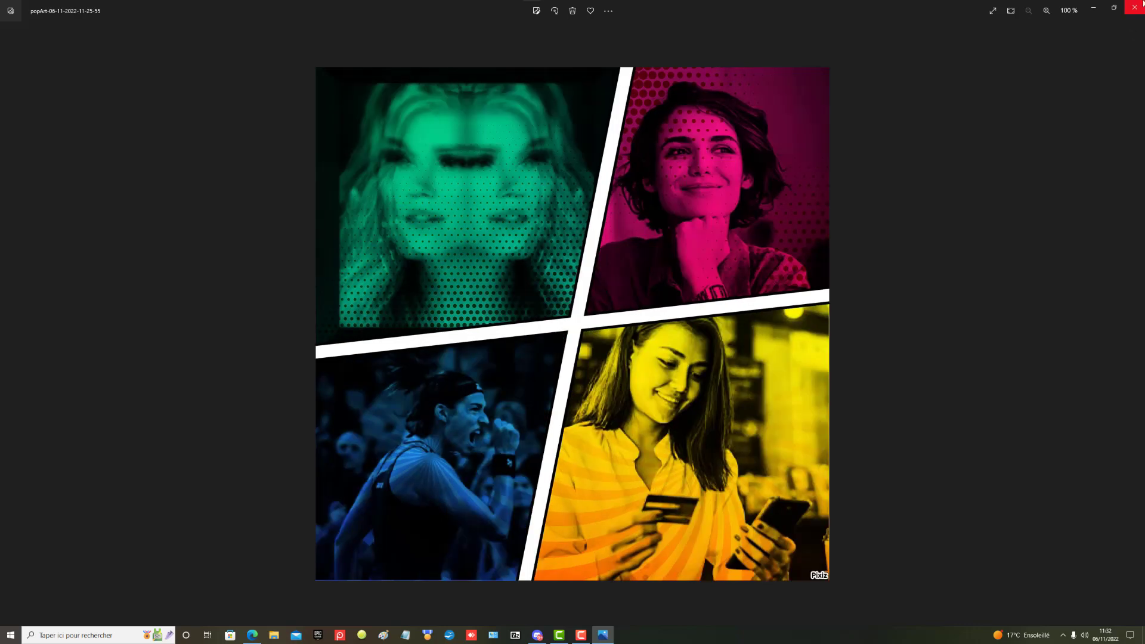
left_click(1135, 8)
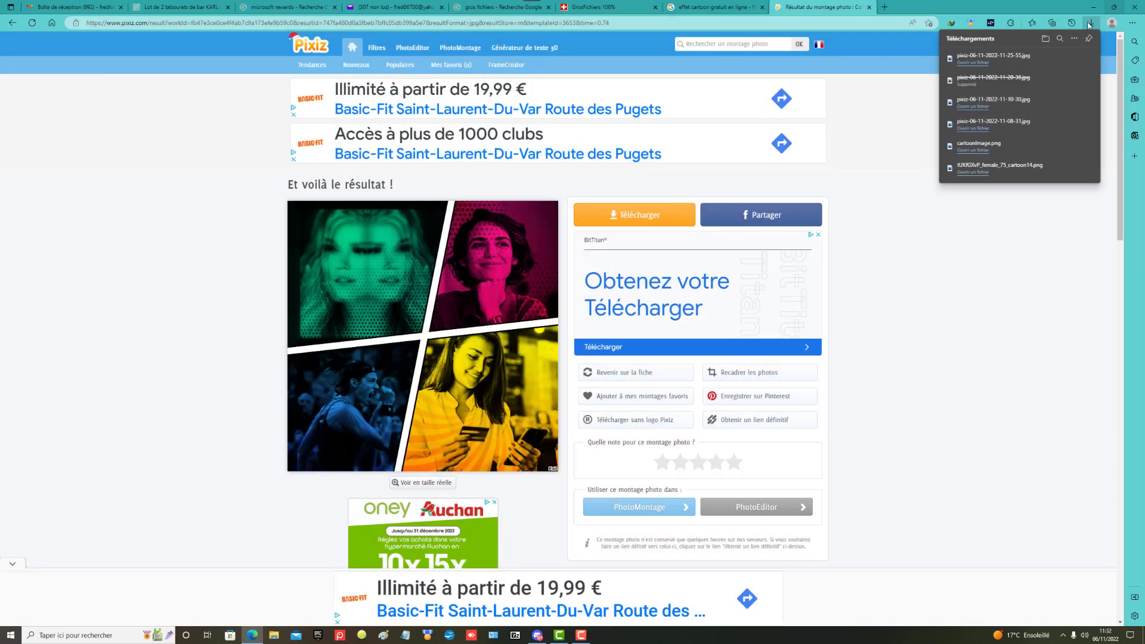
Find the saved popArt image in the Screenpresso folder within Images and open it in Photos
left_click(274, 633)
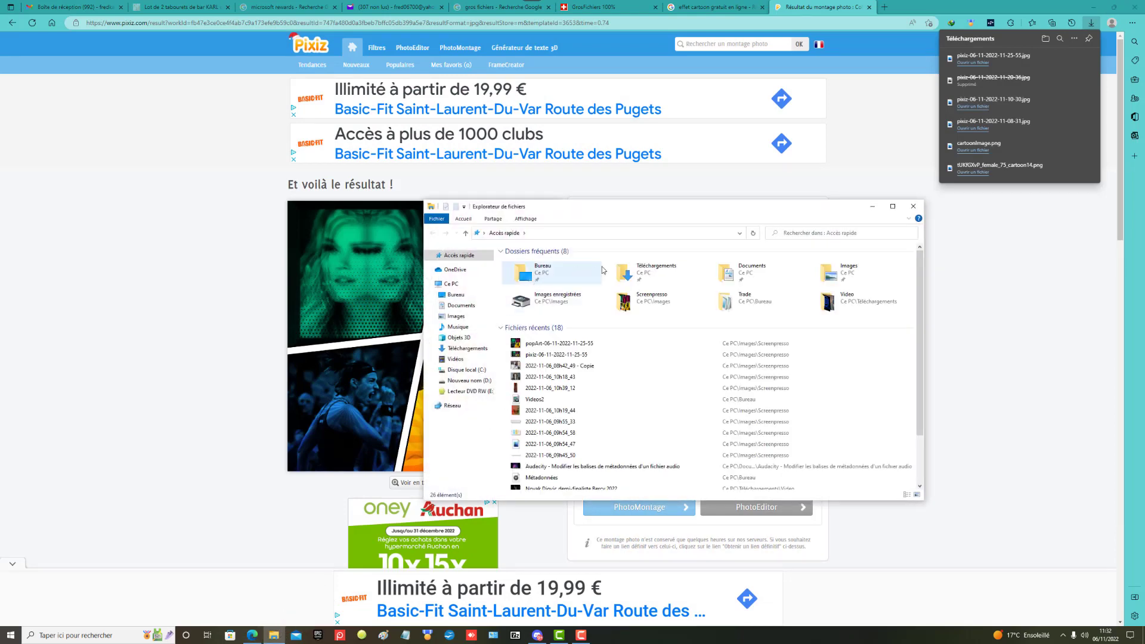
left_click(826, 272)
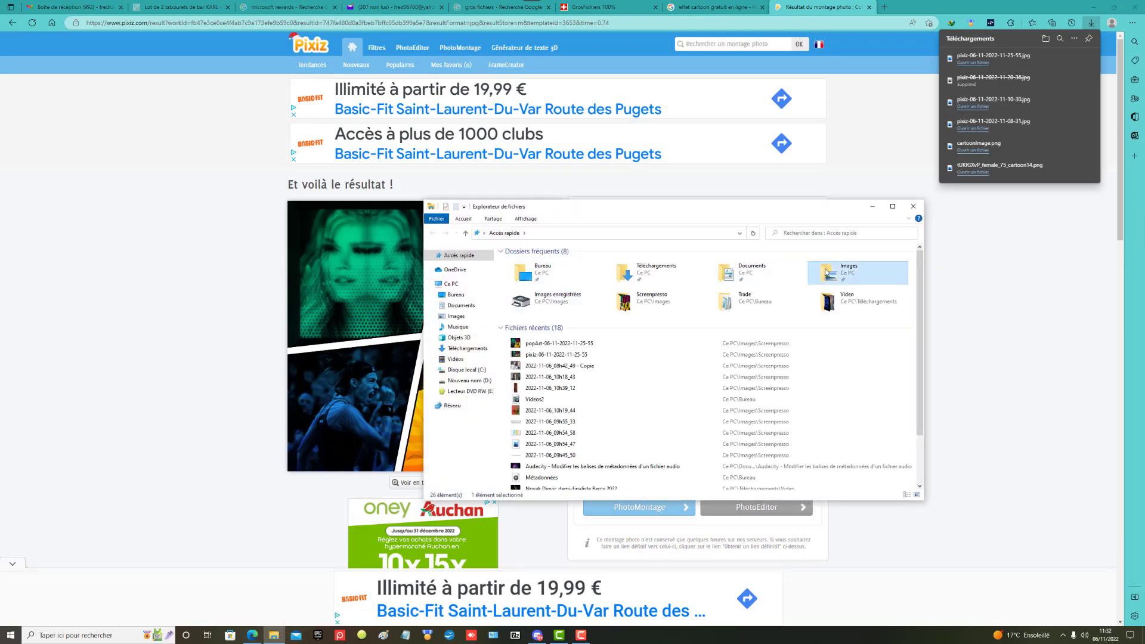
double_click(827, 272)
left_click(724, 280)
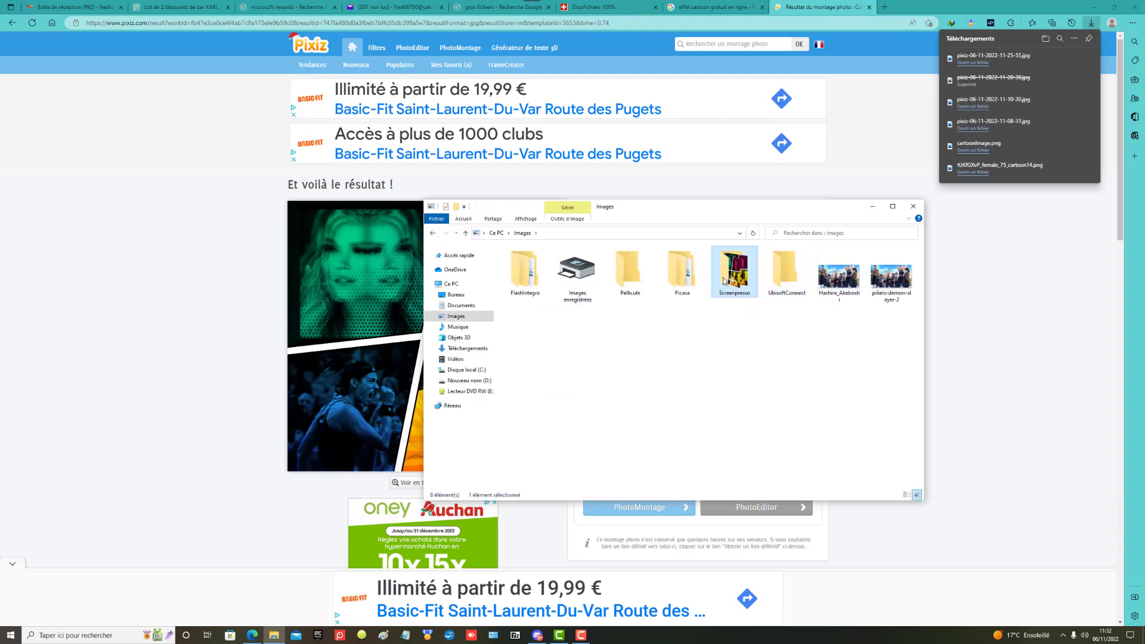
double_click(725, 280)
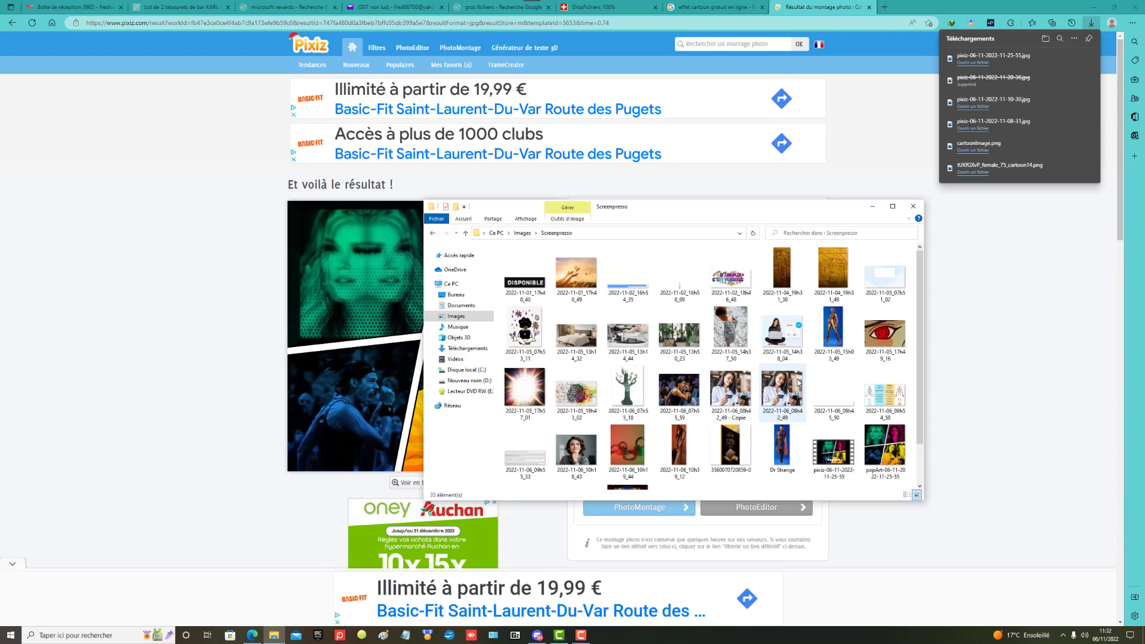
scroll(799, 382, "down", 2)
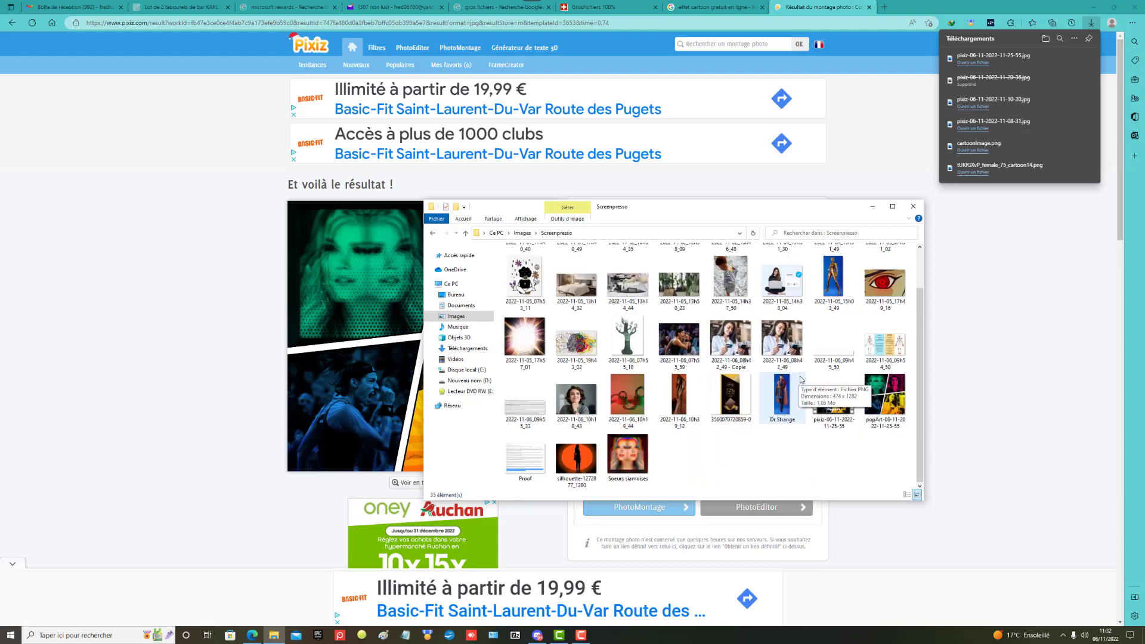
left_click(886, 396)
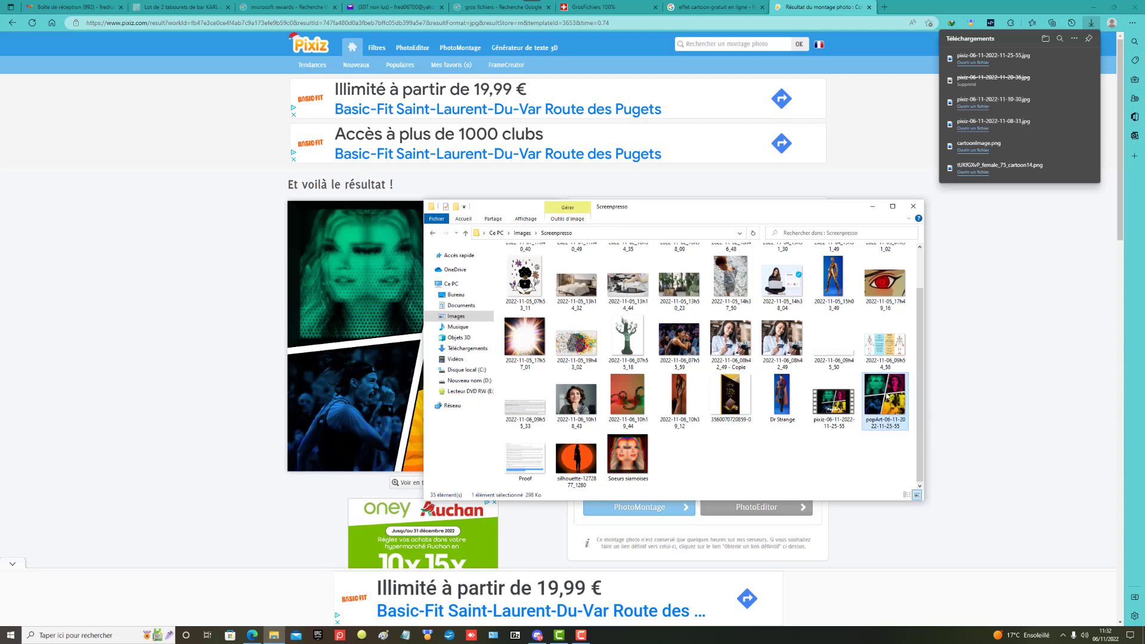
right_click(886, 395)
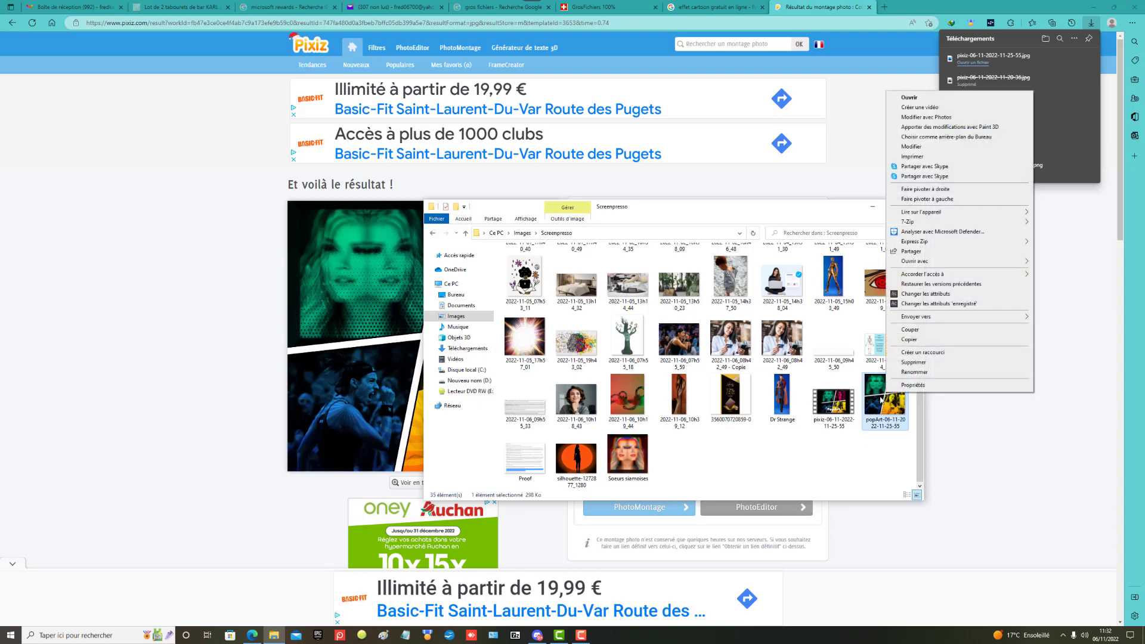
left_click(918, 98)
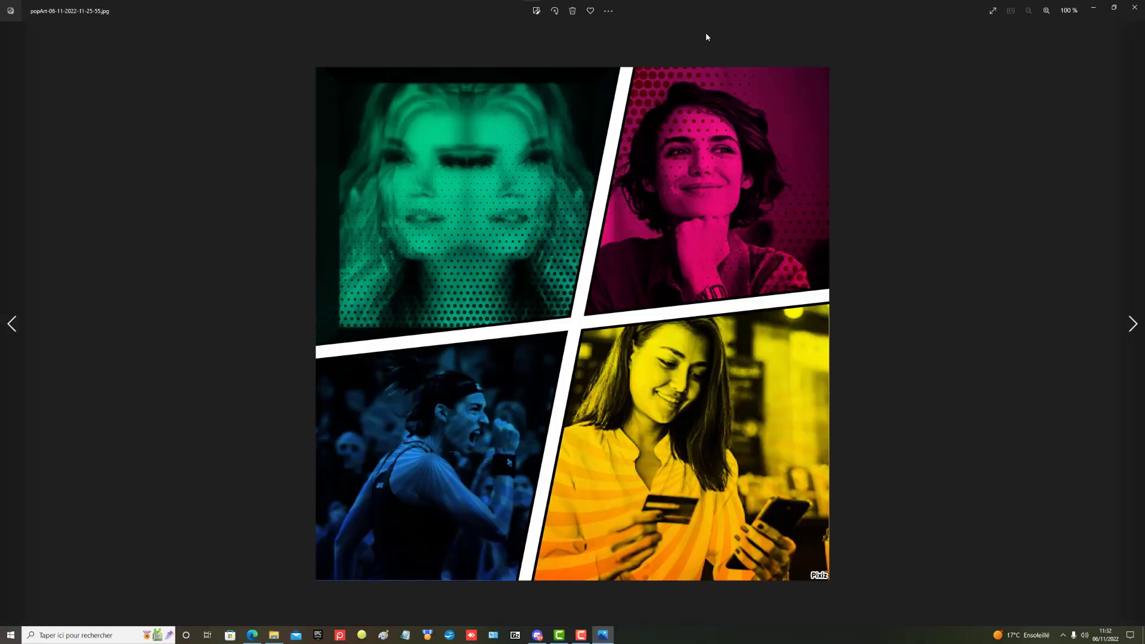
Check the file information of the saved popArt image, including its name and date, and close the image
left_click(607, 11)
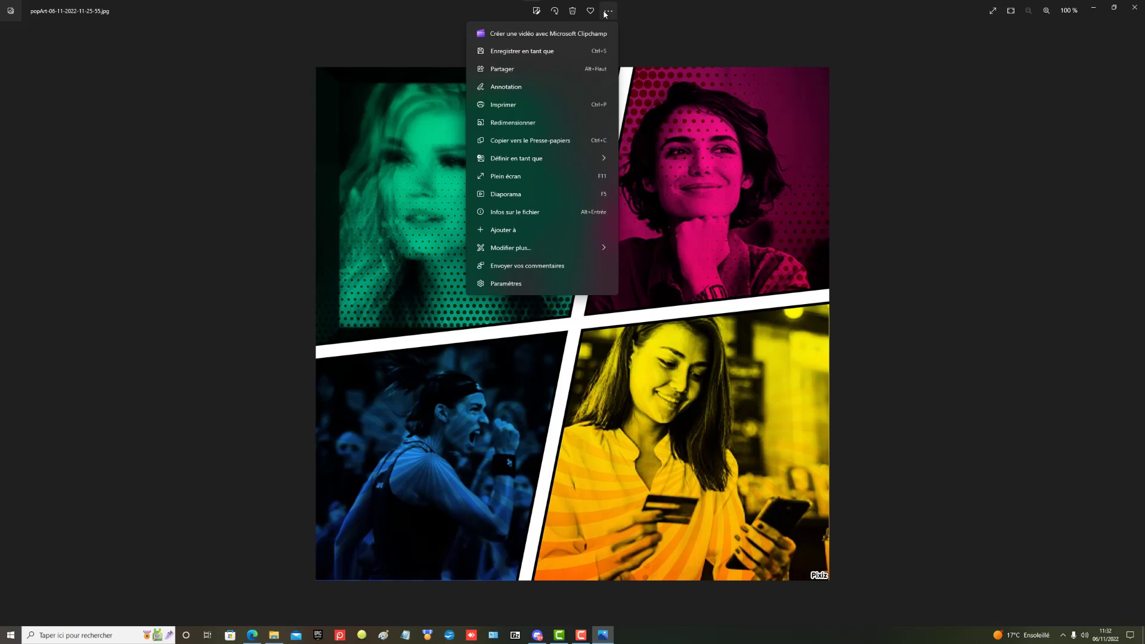
left_click(527, 214)
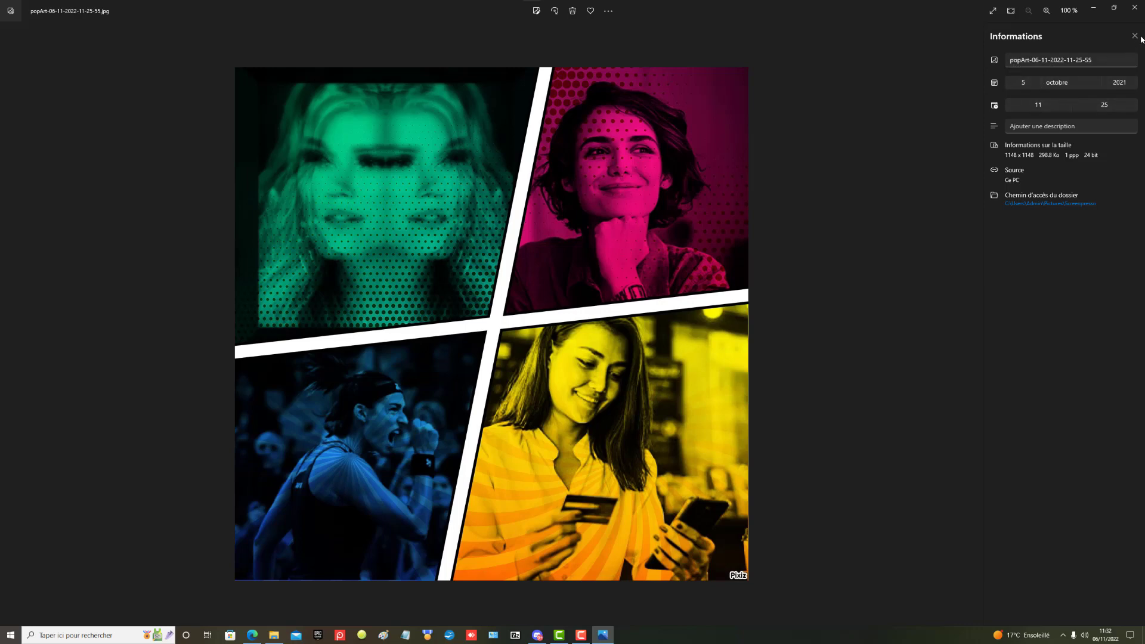
left_click(1131, 6)
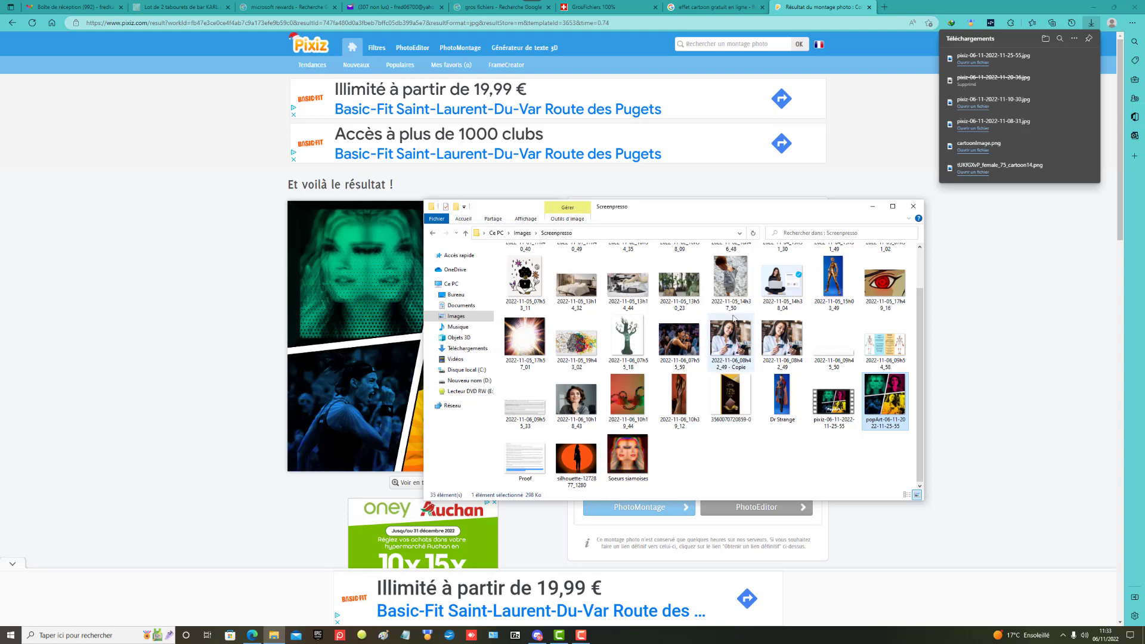
Apply the Multicouleurs photo filter from Pixiz's Filtres page to the image 2022-11-06_07h55_59
left_click(222, 395)
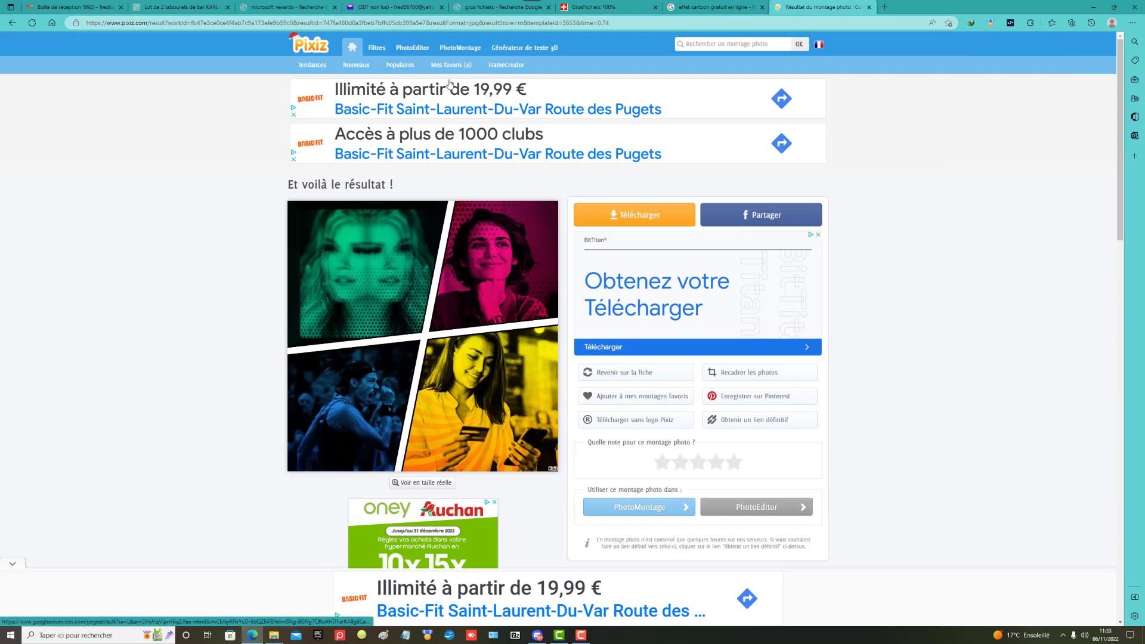
left_click(377, 48)
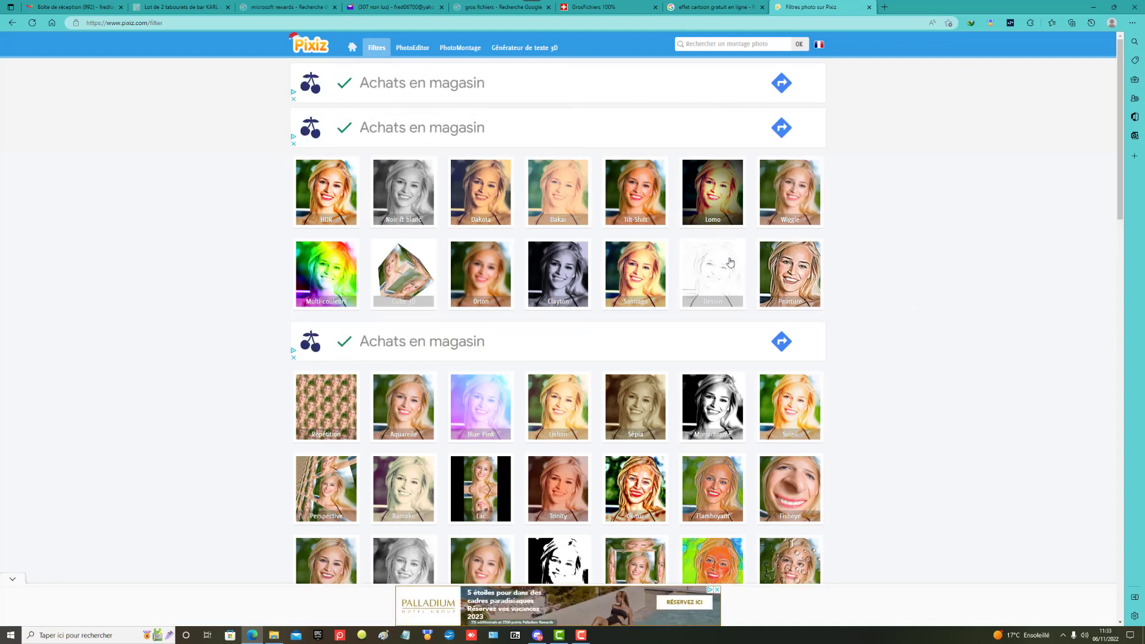
left_click(323, 279)
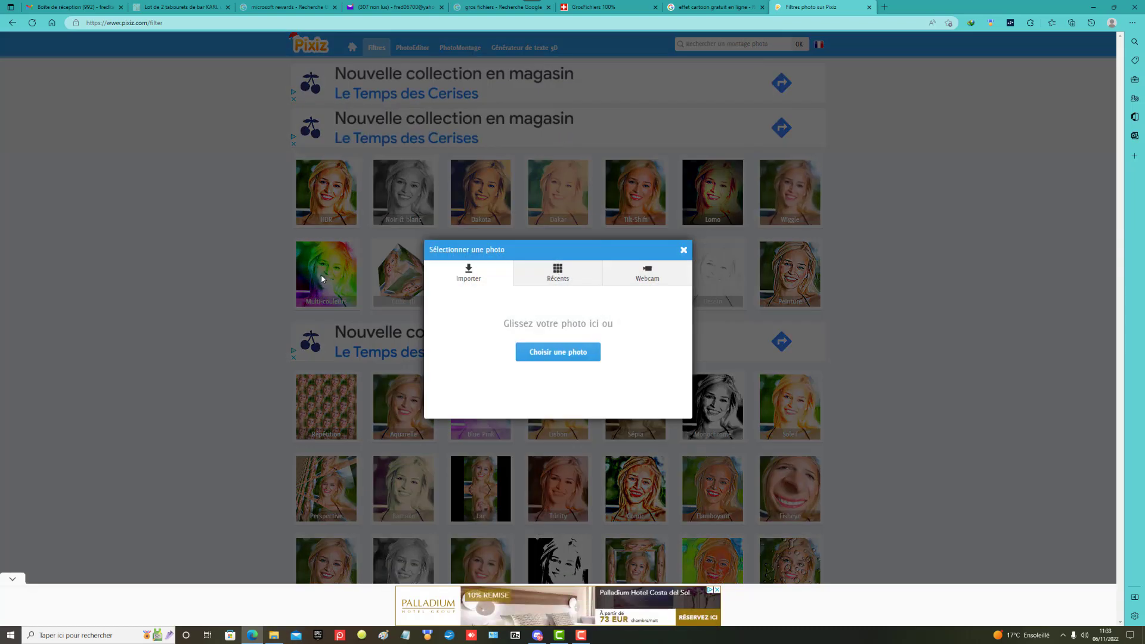
left_click(554, 353)
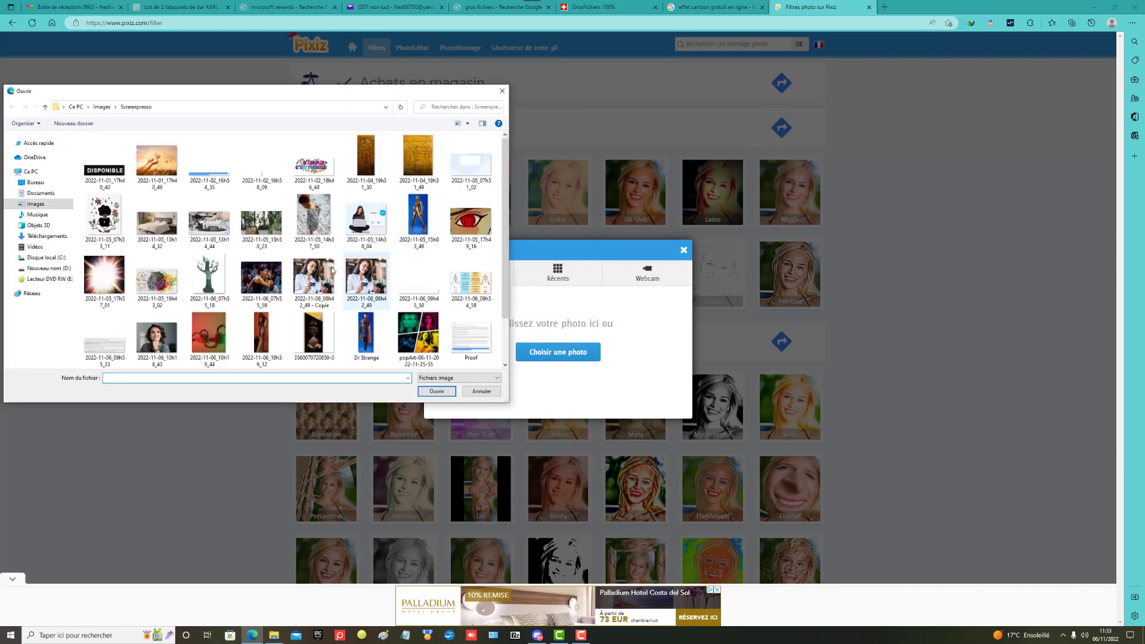
left_click(266, 282)
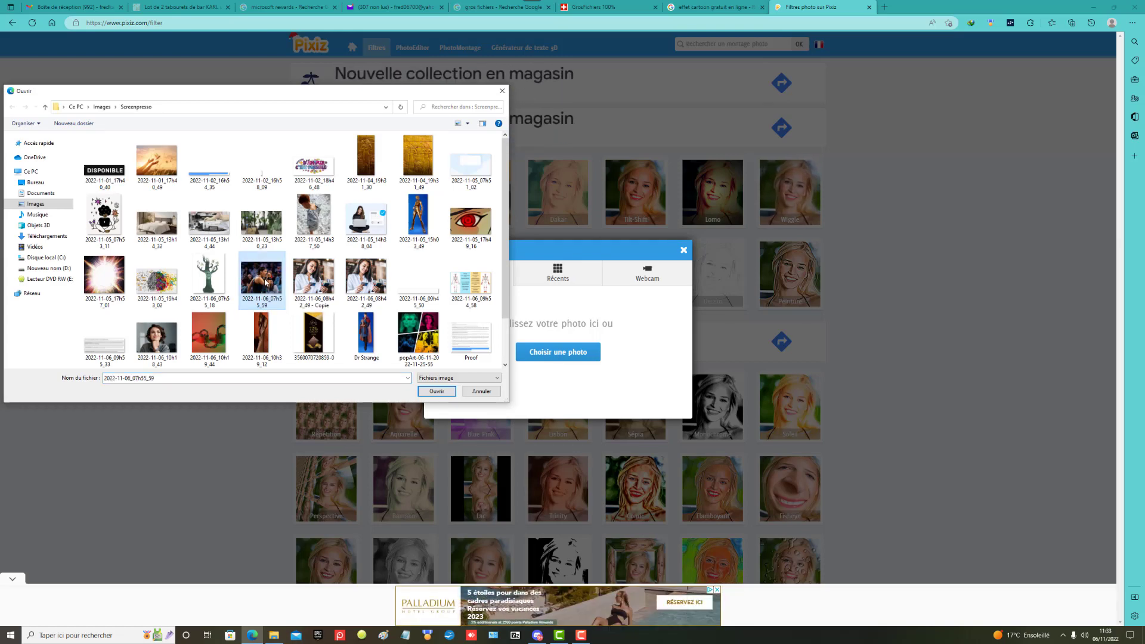
left_click(437, 391)
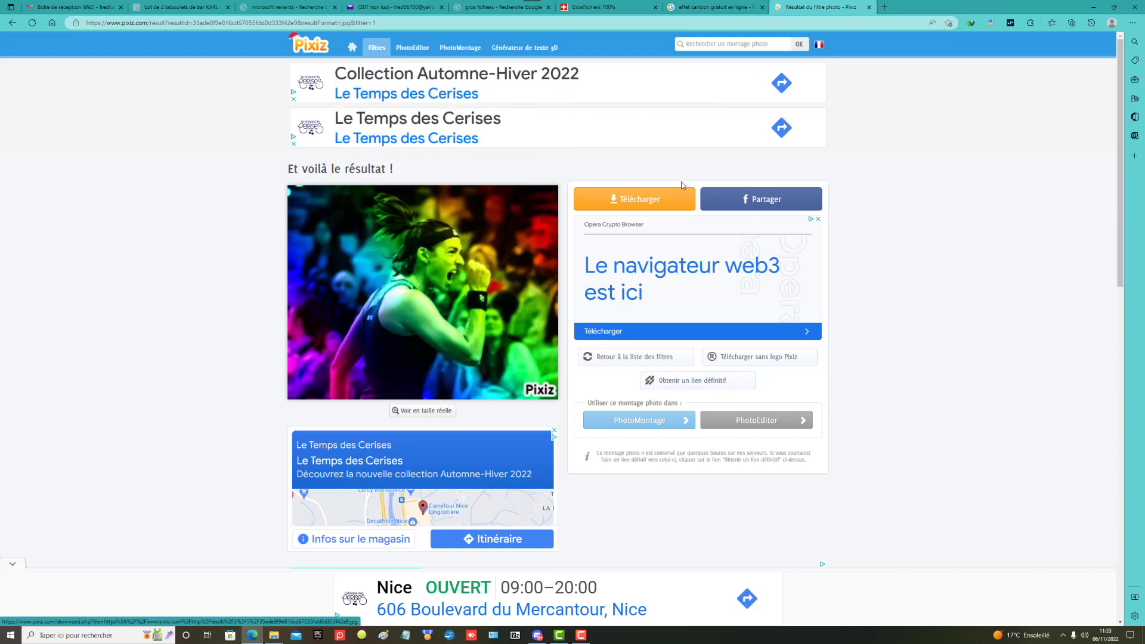
Download the filtered photo and display its file information in Photos
left_click(661, 201)
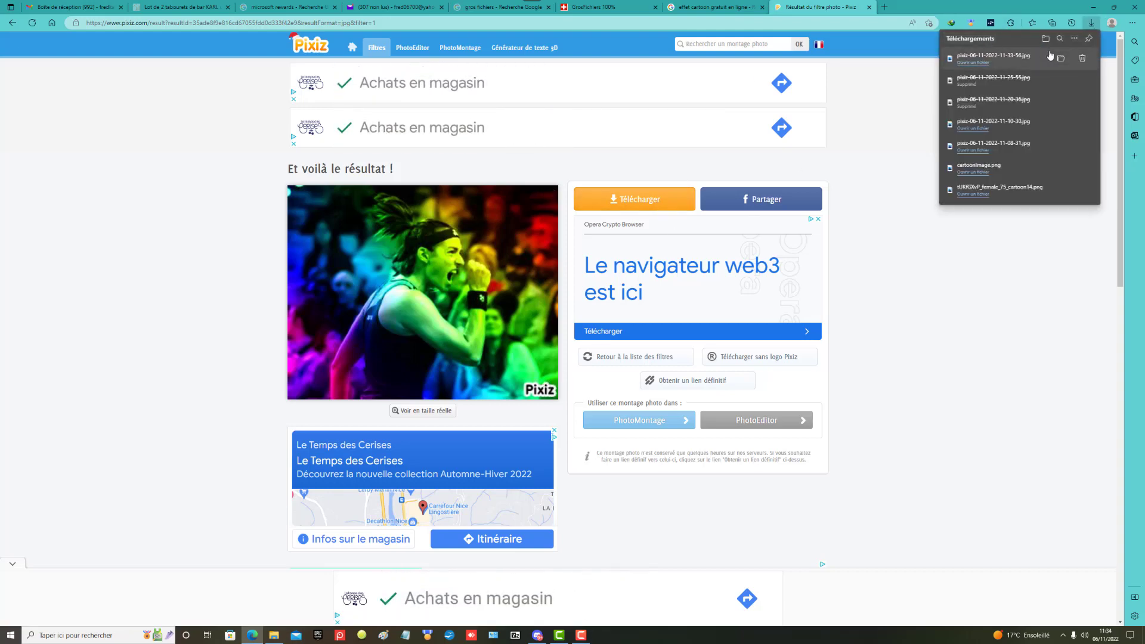
left_click(978, 63)
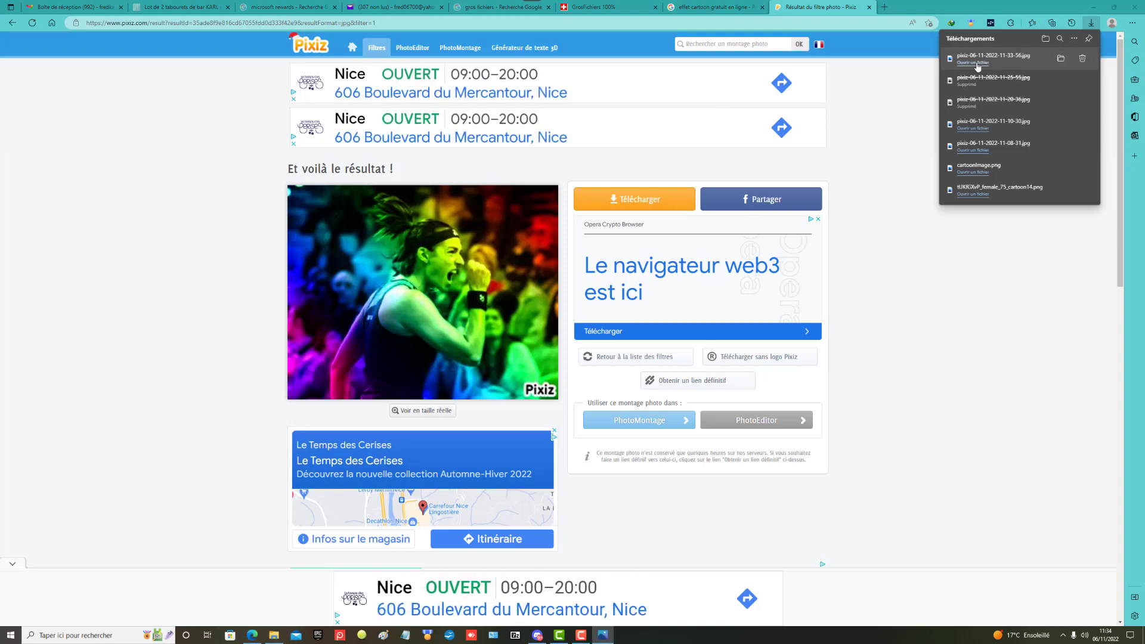
left_click(607, 13)
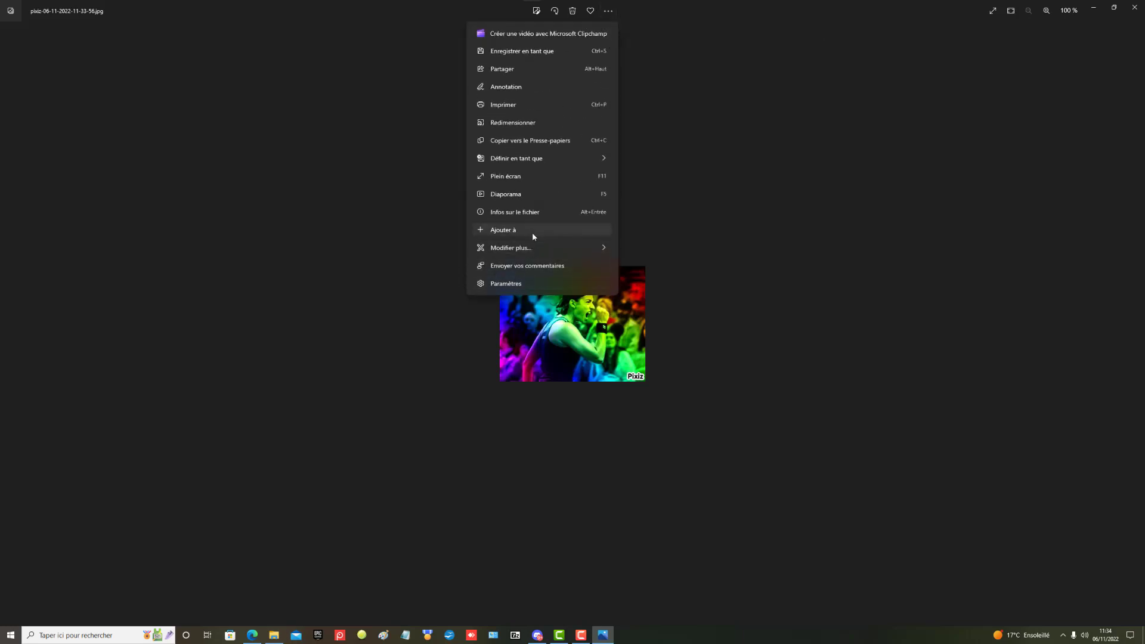
mouse_move(517, 251)
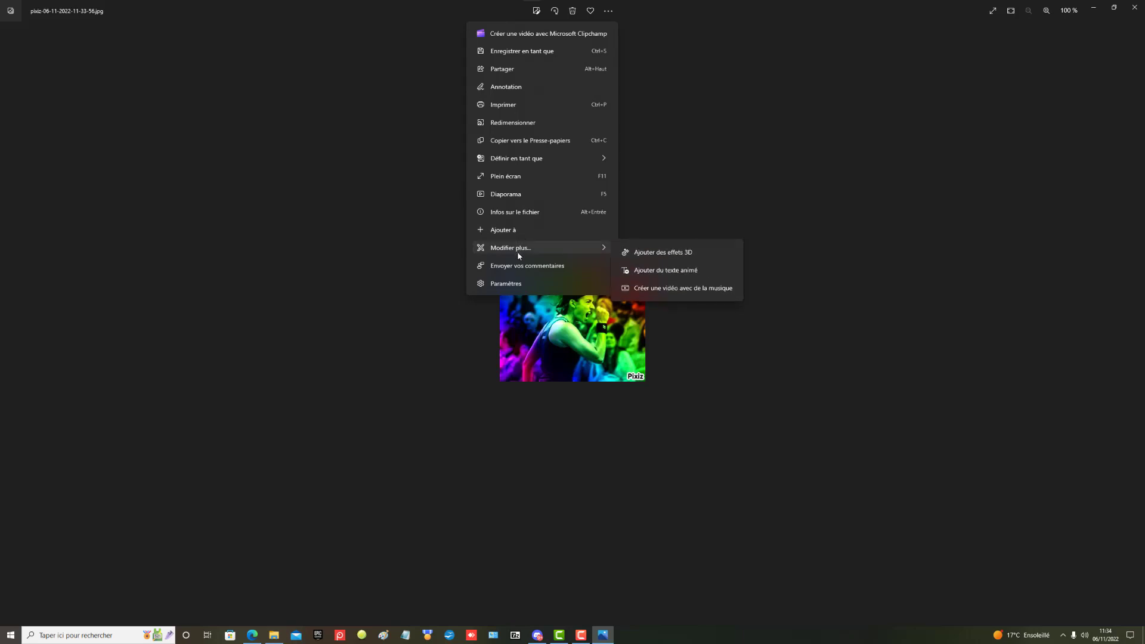
left_click(525, 212)
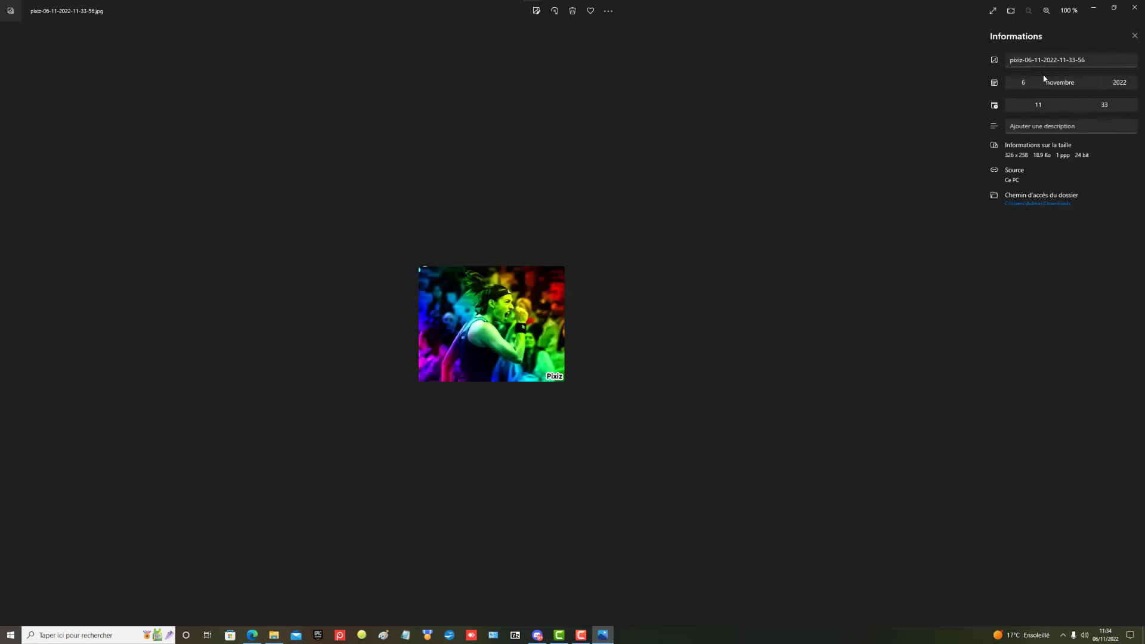
Rename the filtered image as Caroline Garcia_05112022_Masters in its file information
left_click(1087, 58)
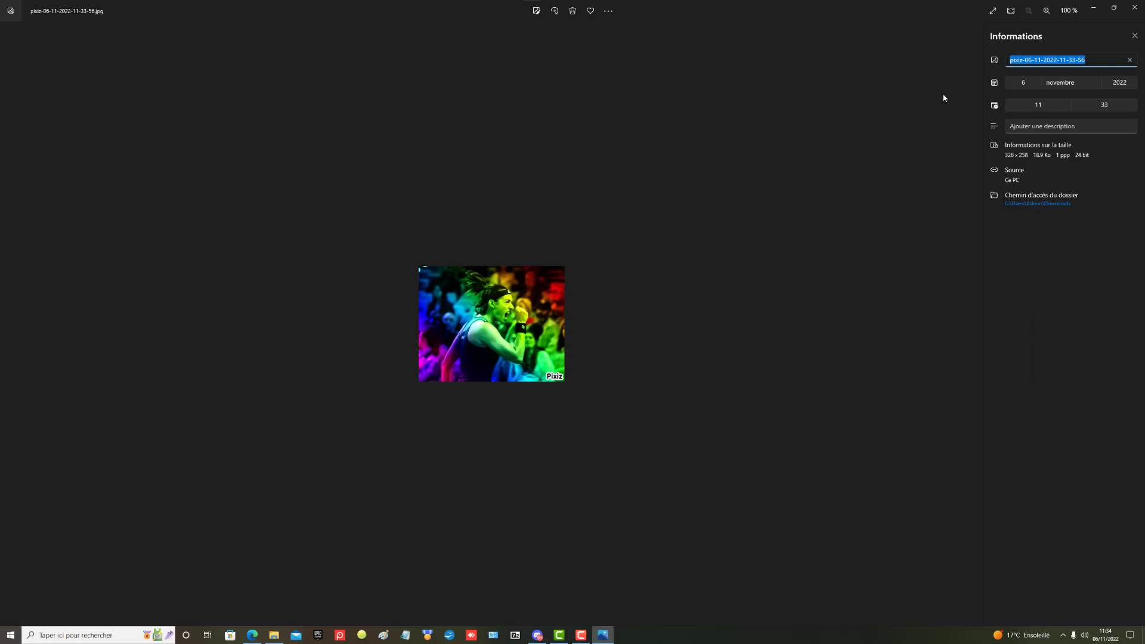
type("Caroline Garcia_05112022_M")
type("asters")
Save a .png copy of the filtered image to the Screenpresso images folder under the suggested name, and close the image
left_click(609, 11)
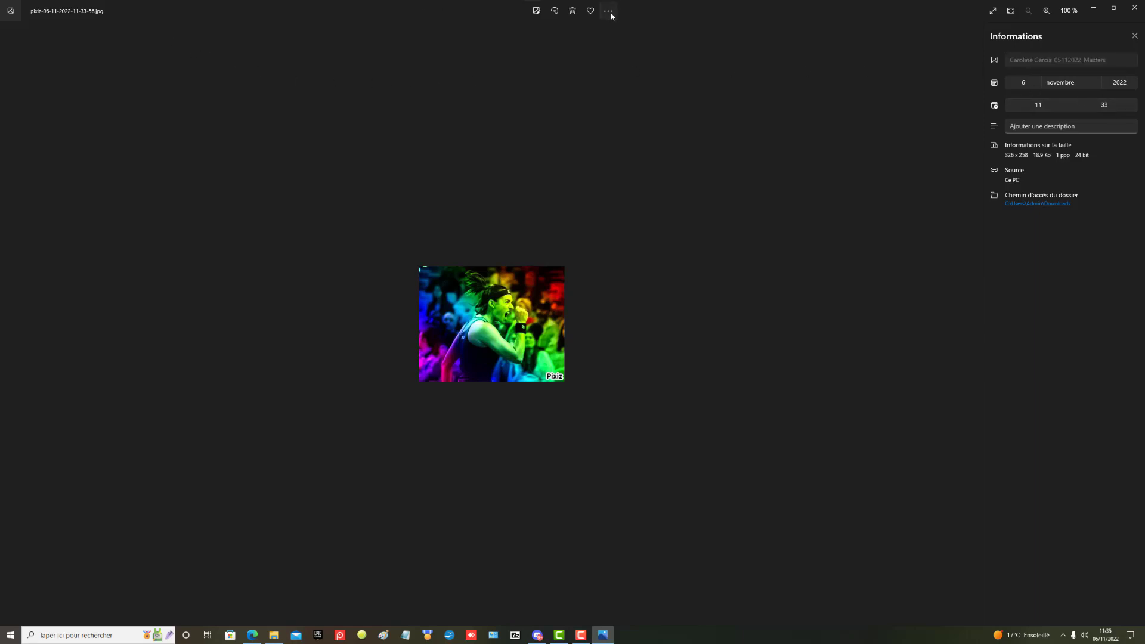
left_click(554, 52)
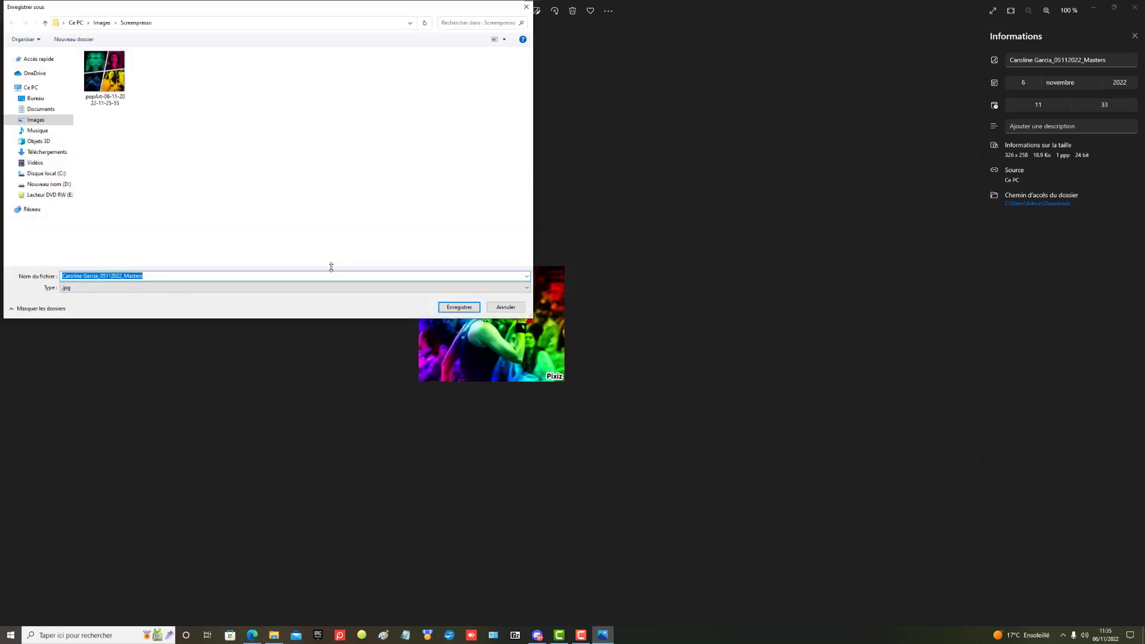
left_click(527, 288)
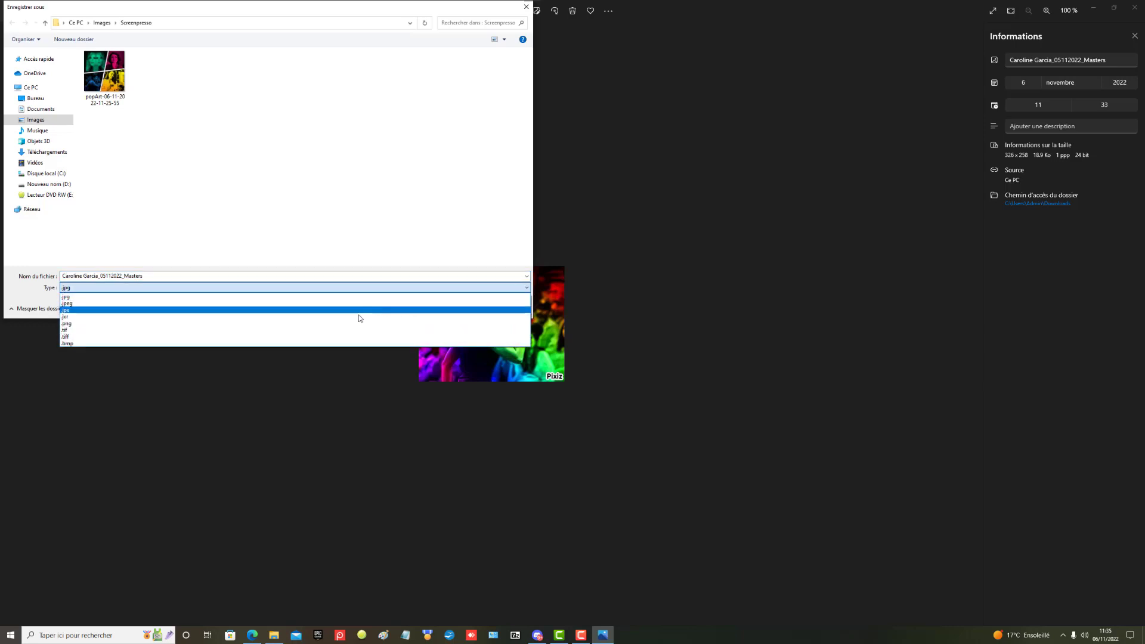
left_click(72, 324)
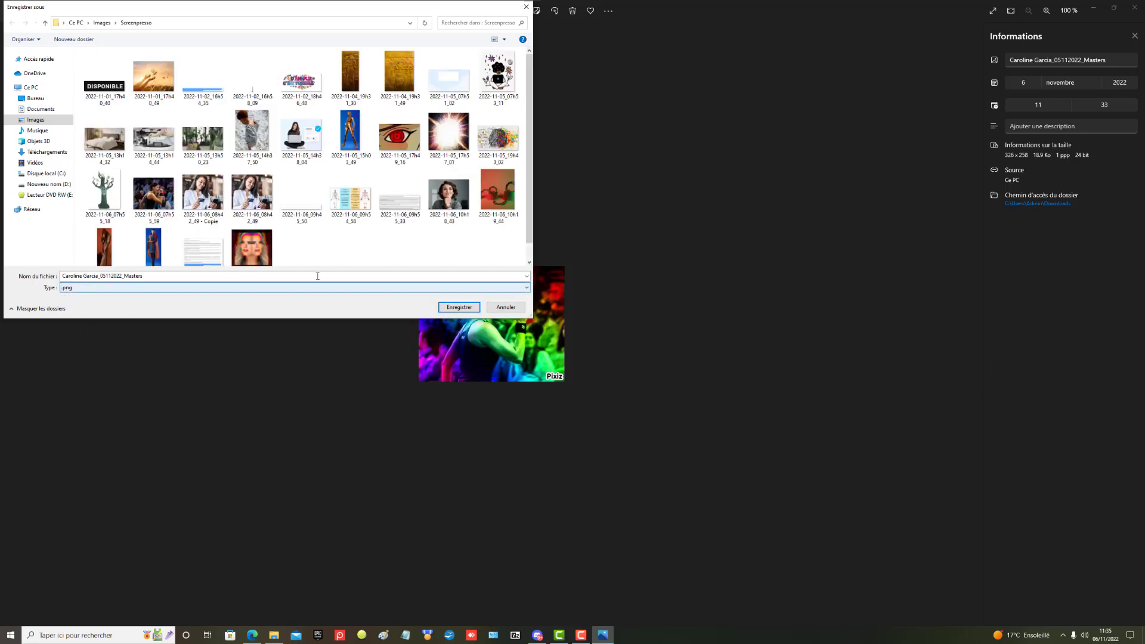
left_click(460, 307)
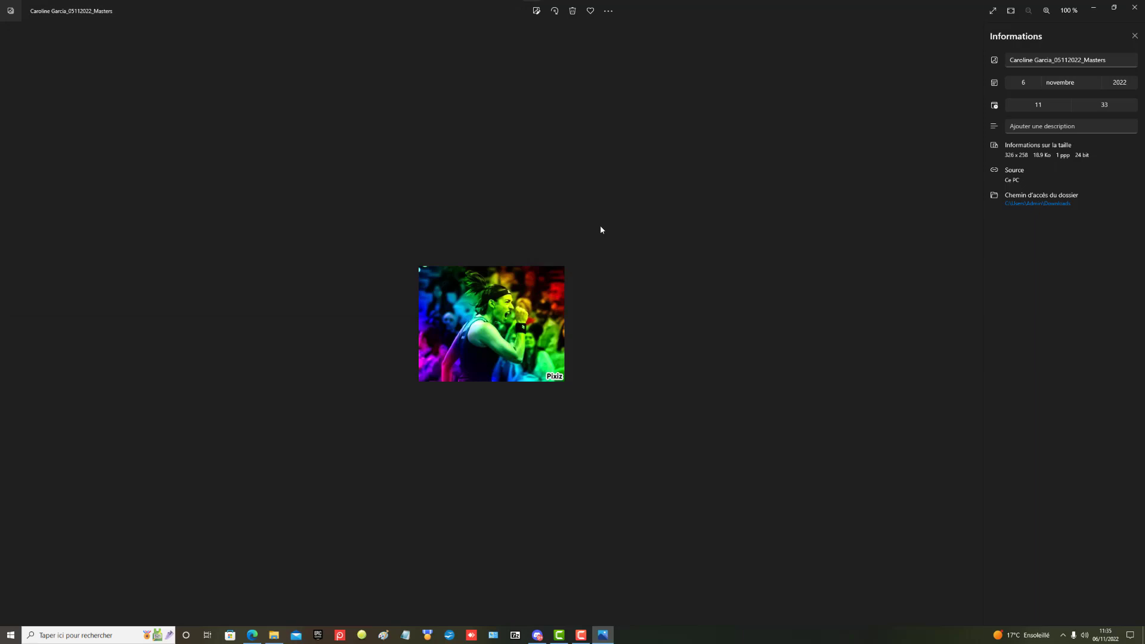
left_click(1135, 9)
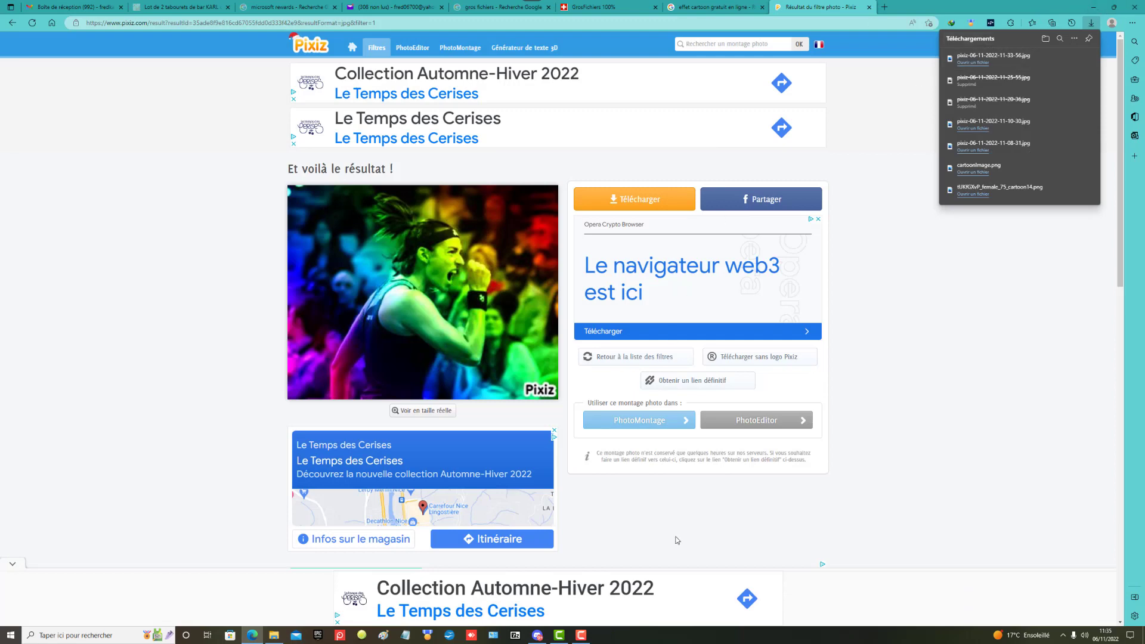
Check the Screenpresso folder for the saved Caroline Garcia_05112022_Masters image, and return to the Pixiz result page
left_click(274, 635)
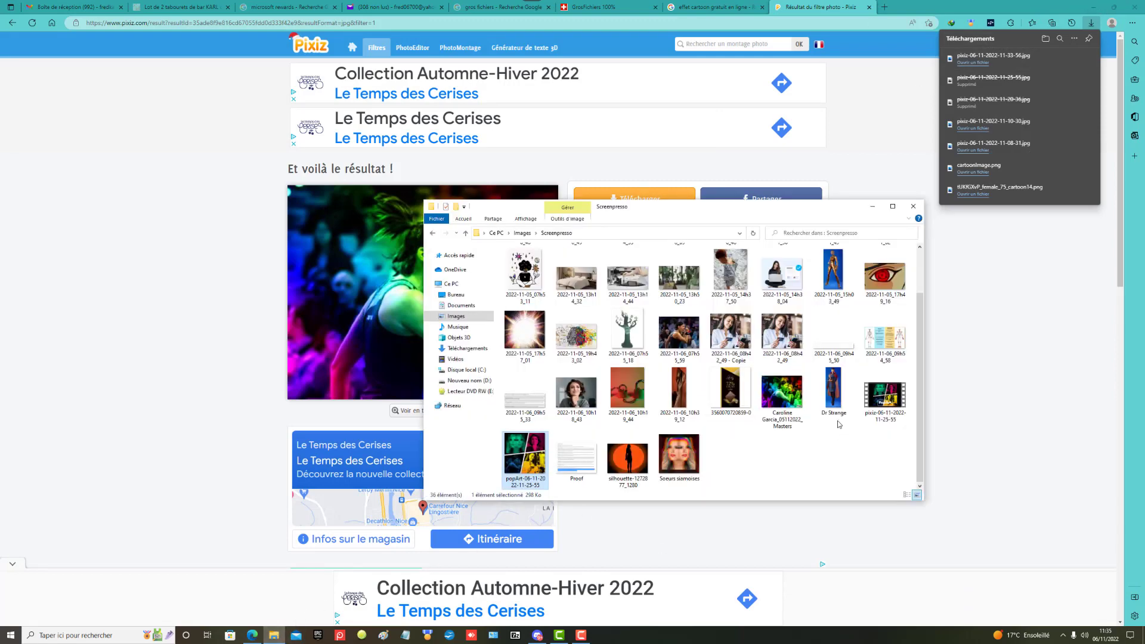
left_click(799, 447)
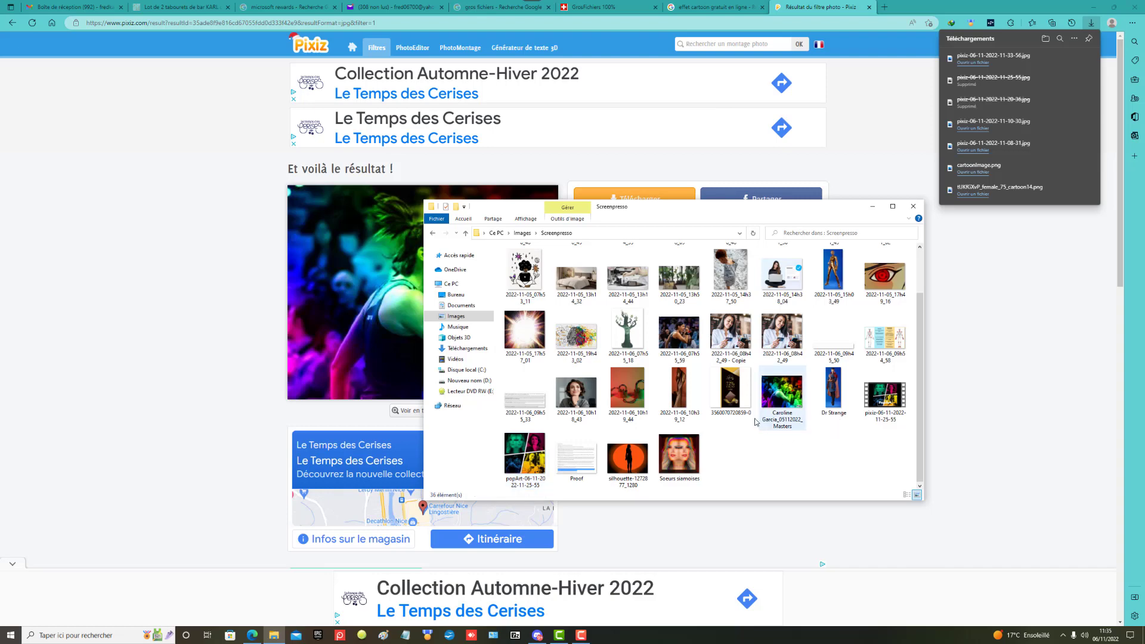
scroll(734, 408, "up", 1)
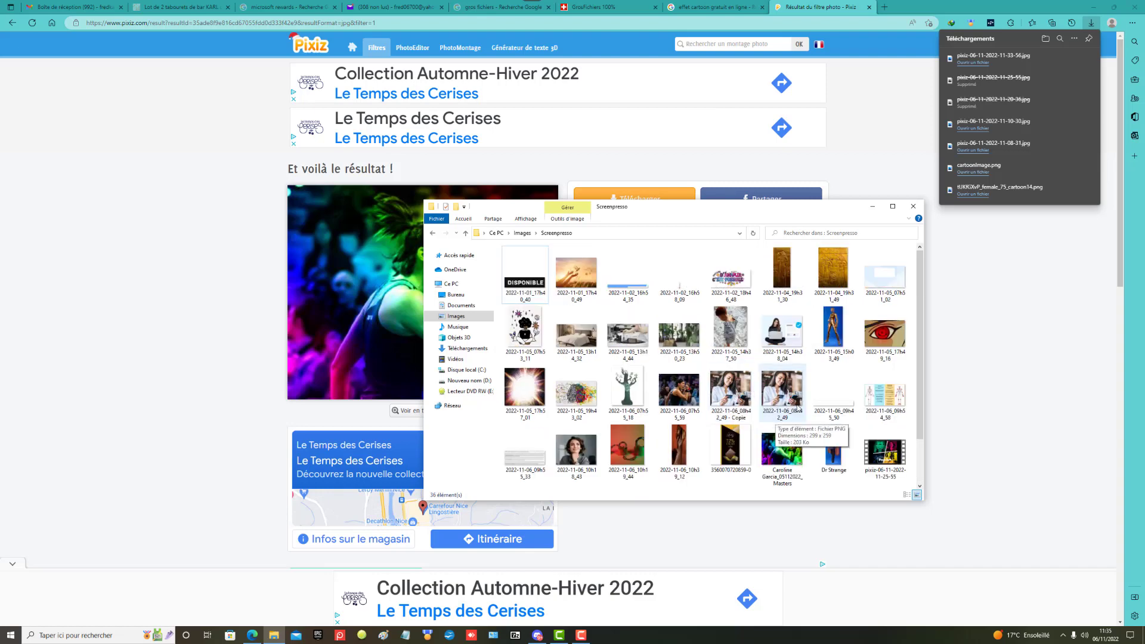
scroll(796, 409, "down", 1)
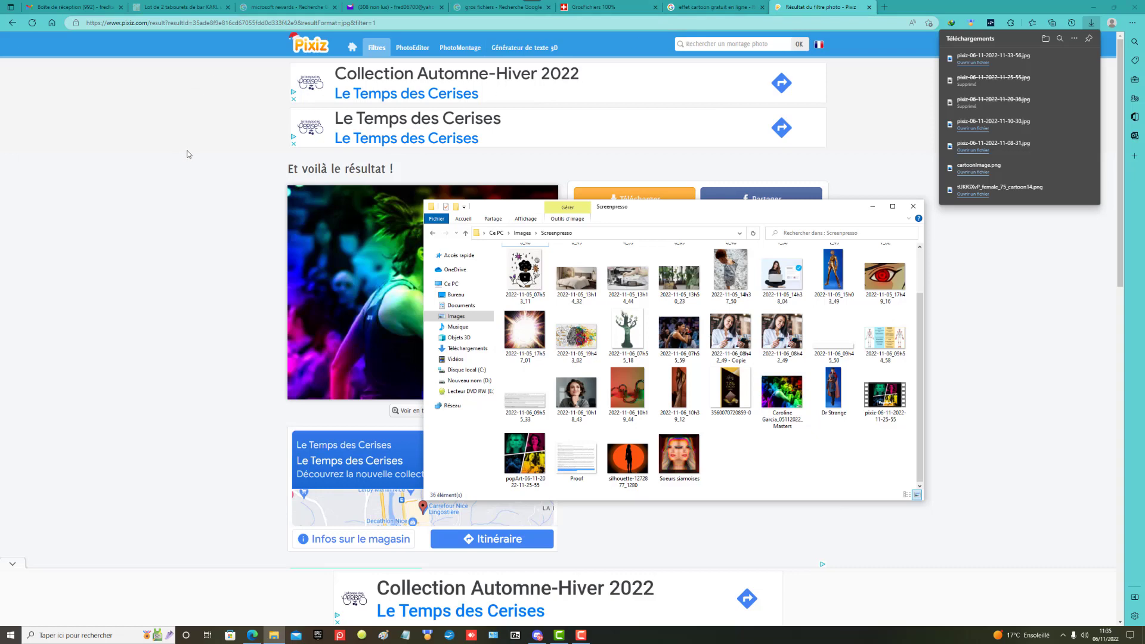
left_click(235, 335)
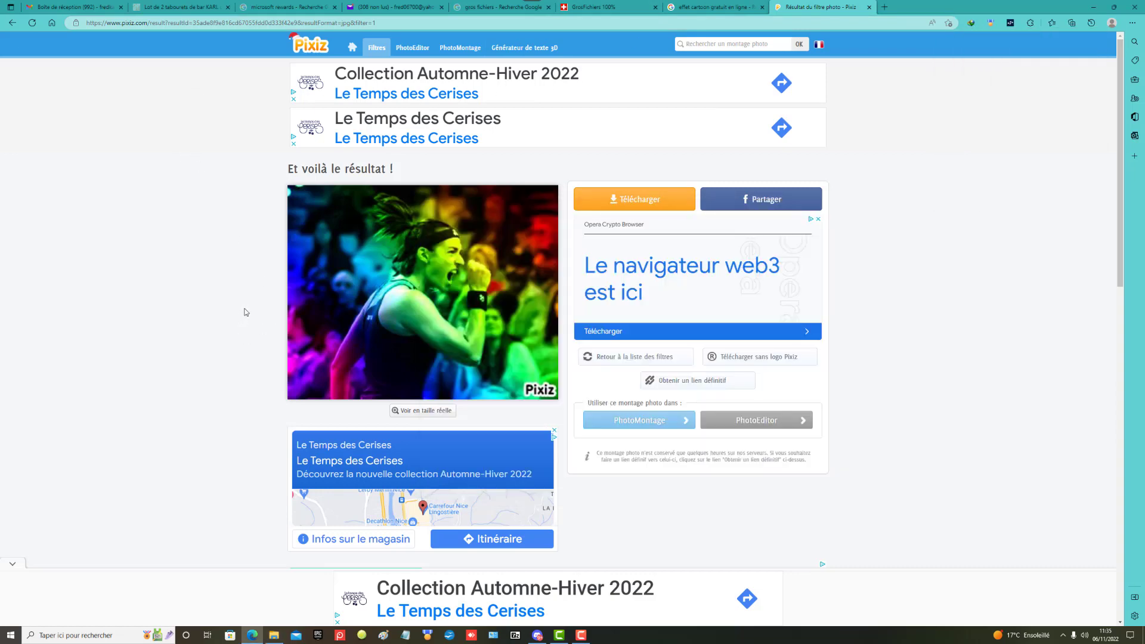